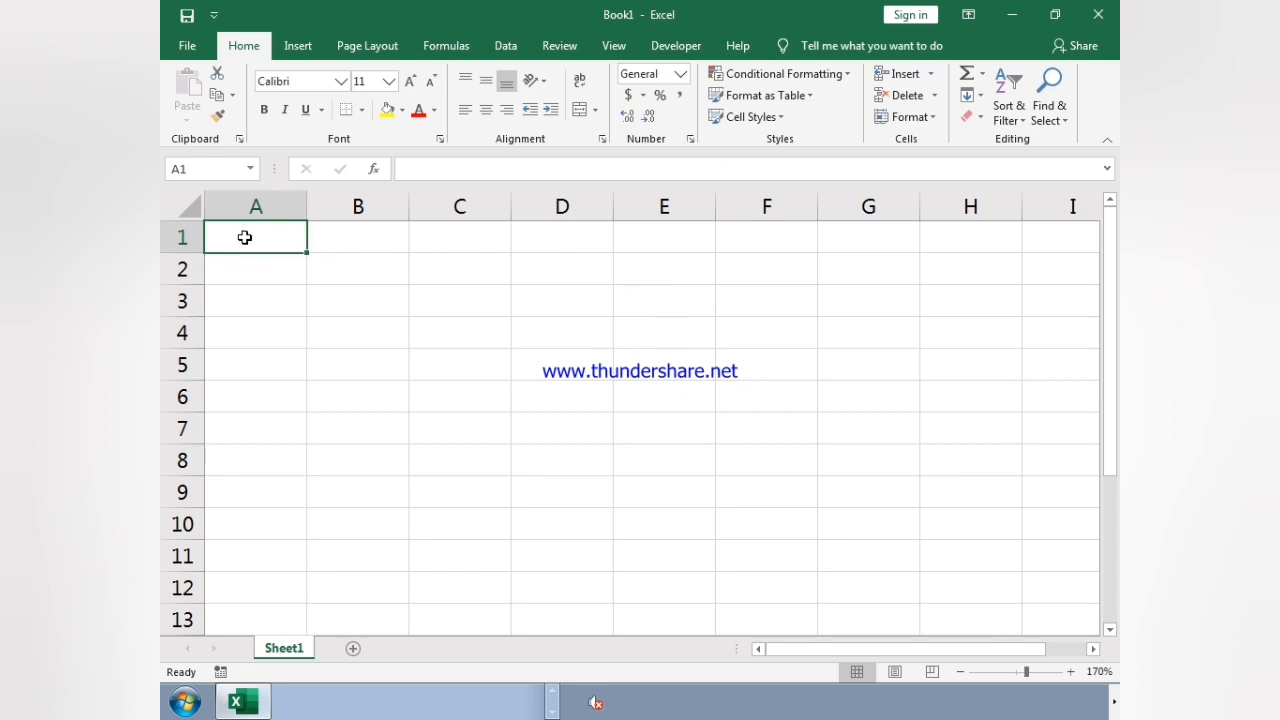
Enter the column headers Reg No, Student Name, Accounting, Finance and Economics in cells A1 to E1.
{"action": "type", "text": "Reg No"}
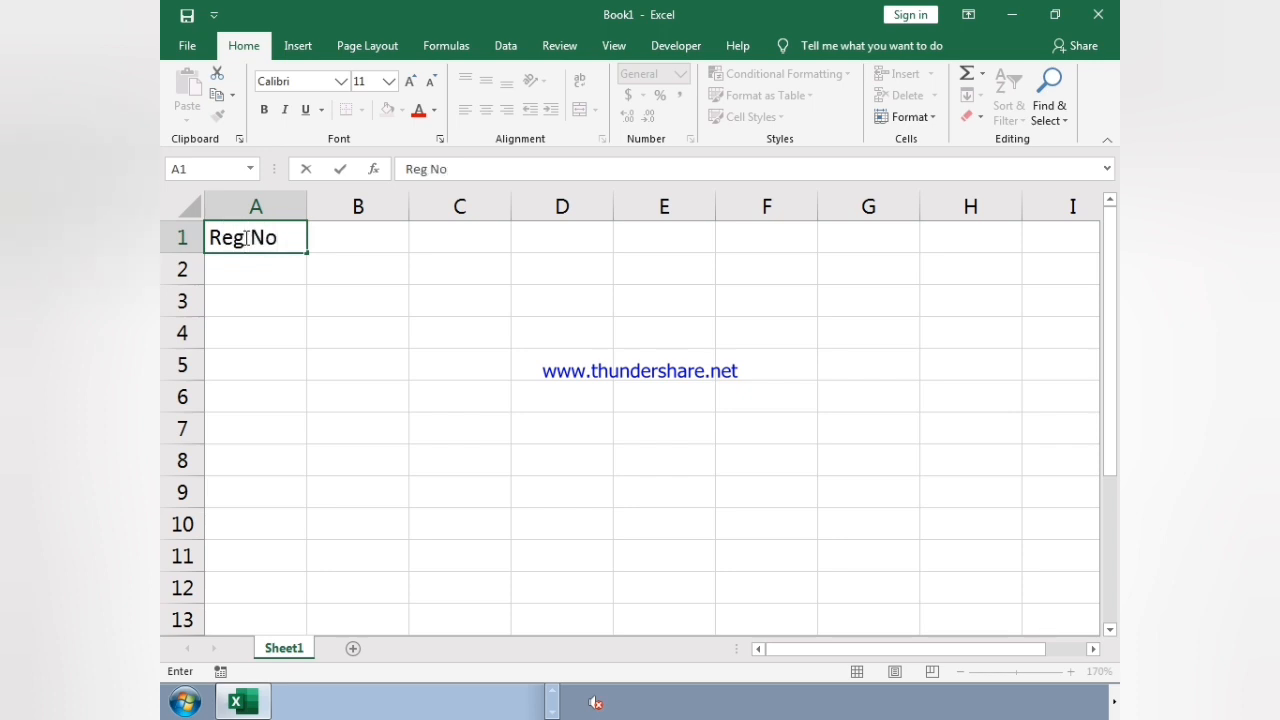
{"action": "key", "text": "Tab"}
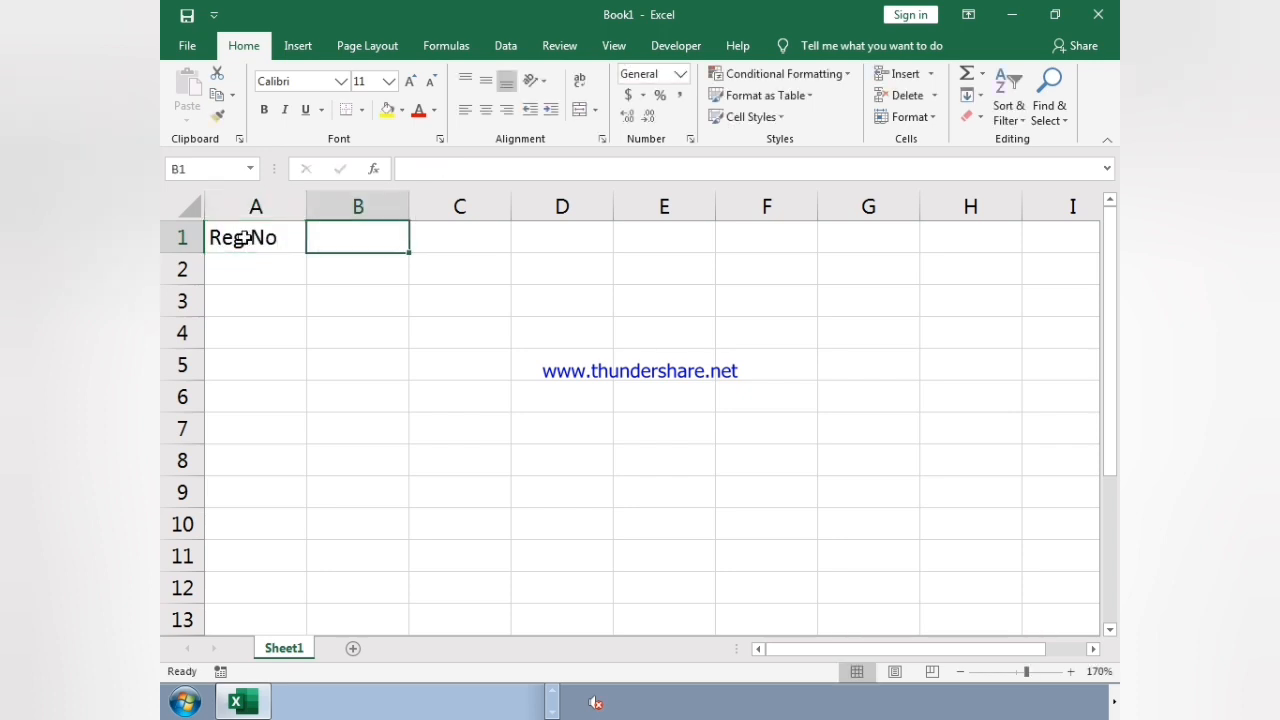
{"action": "type", "text": "Stude"}
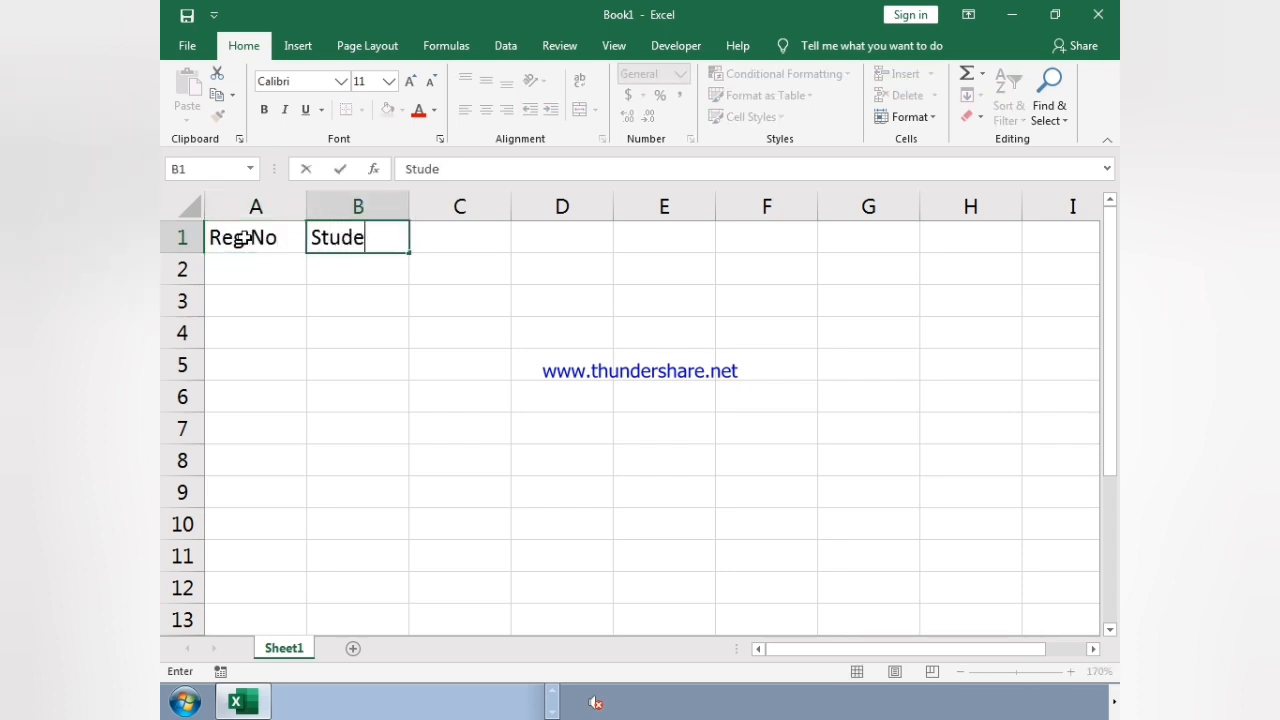
{"action": "type", "text": "nt Name"}
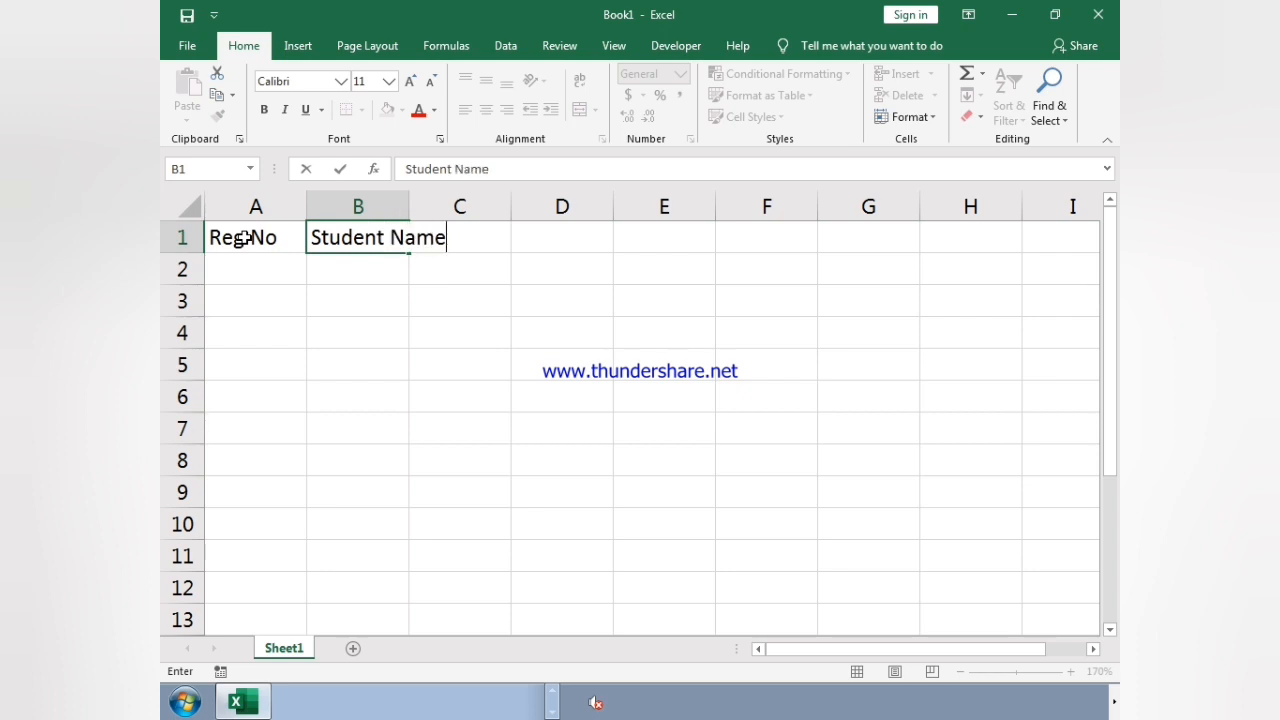
{"action": "key", "text": "Tab"}
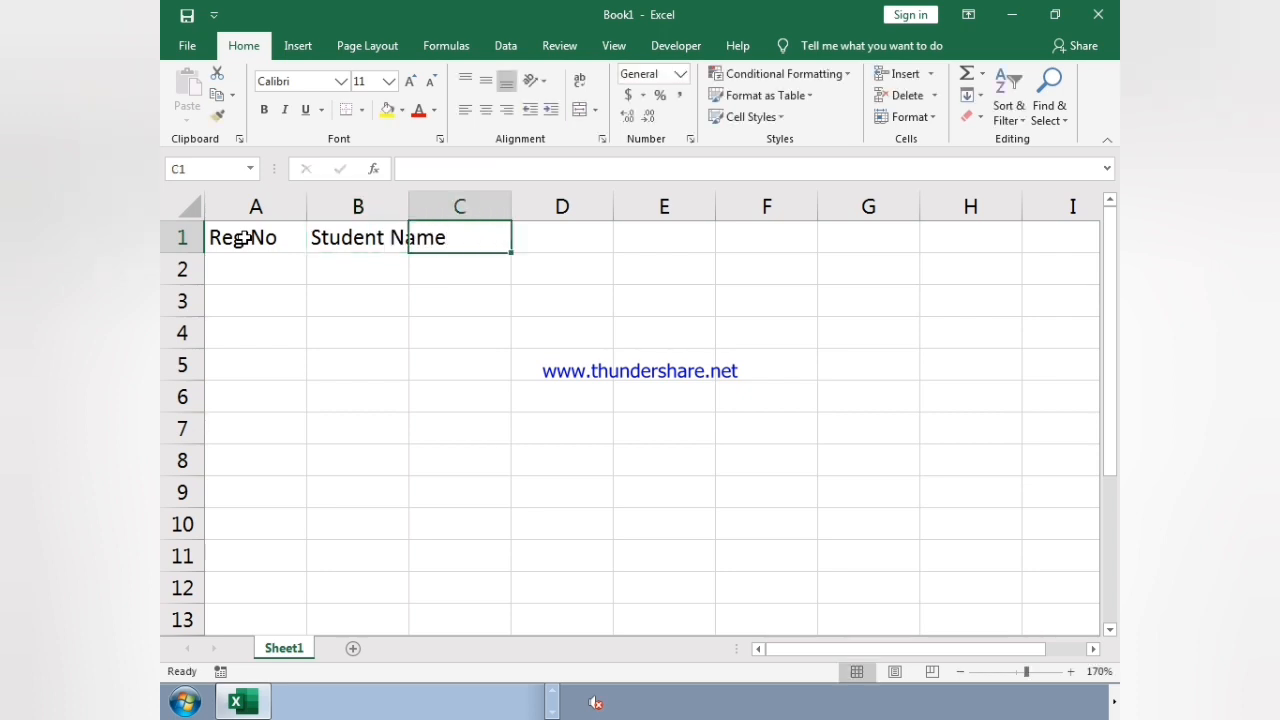
{"action": "type", "text": "Accounting"}
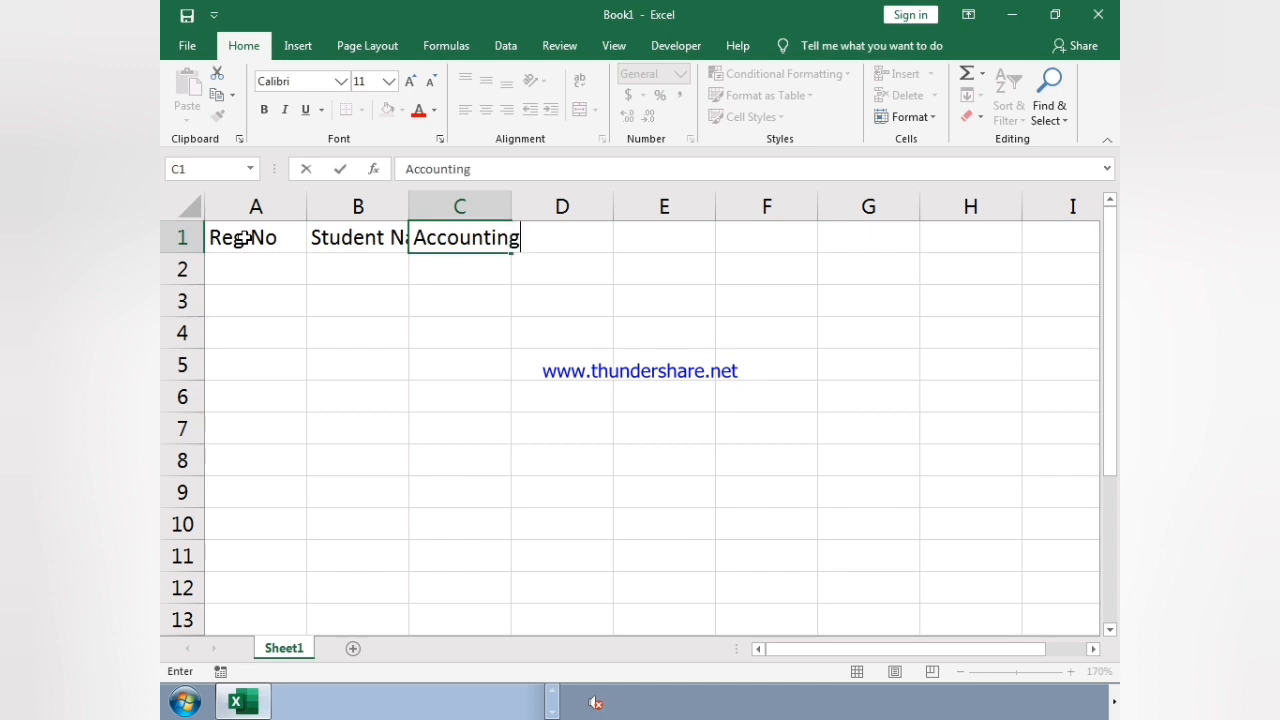
{"action": "key", "text": "Tab"}
{"action": "type", "text": "Finance"}
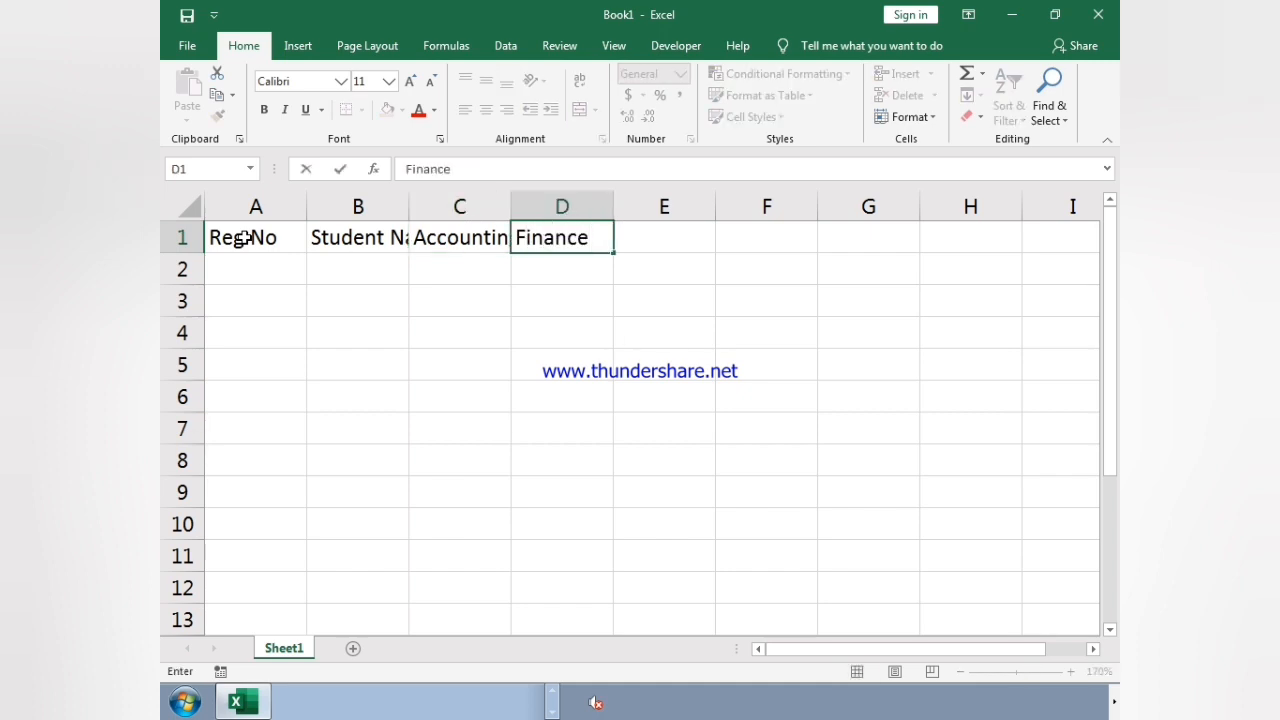
{"action": "key", "text": "Tab"}
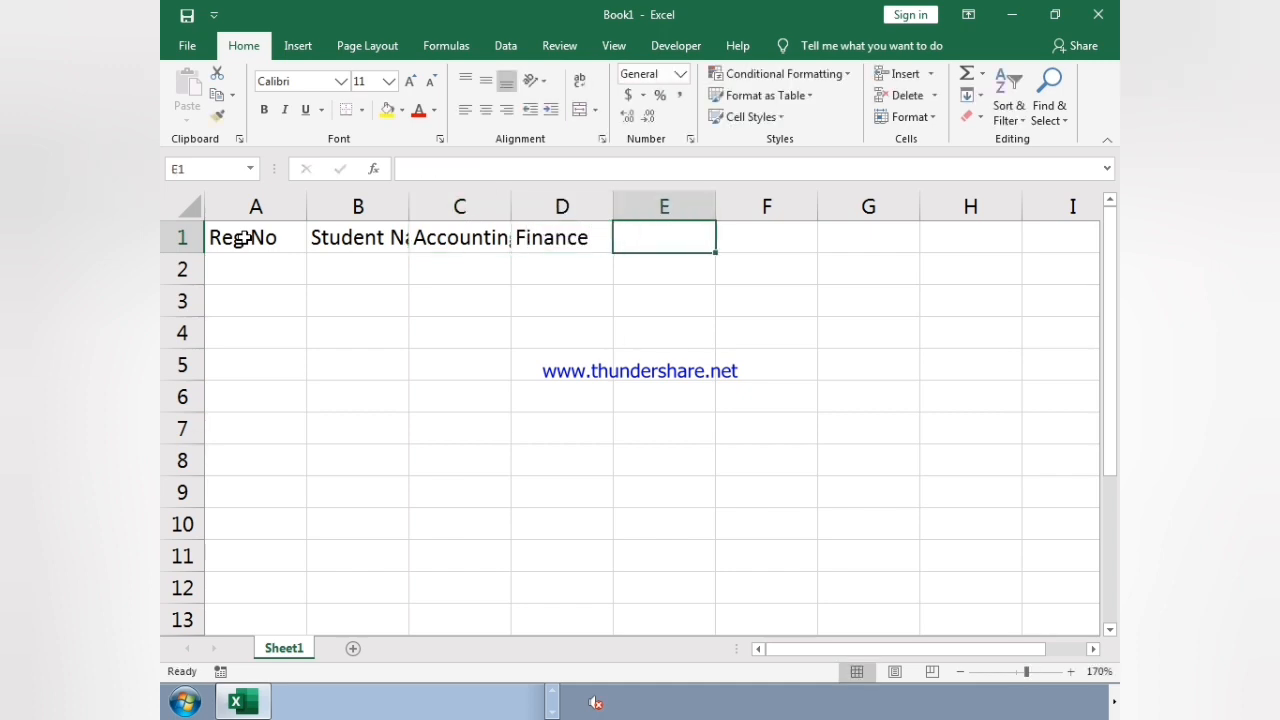
{"action": "type", "text": "Econom"}
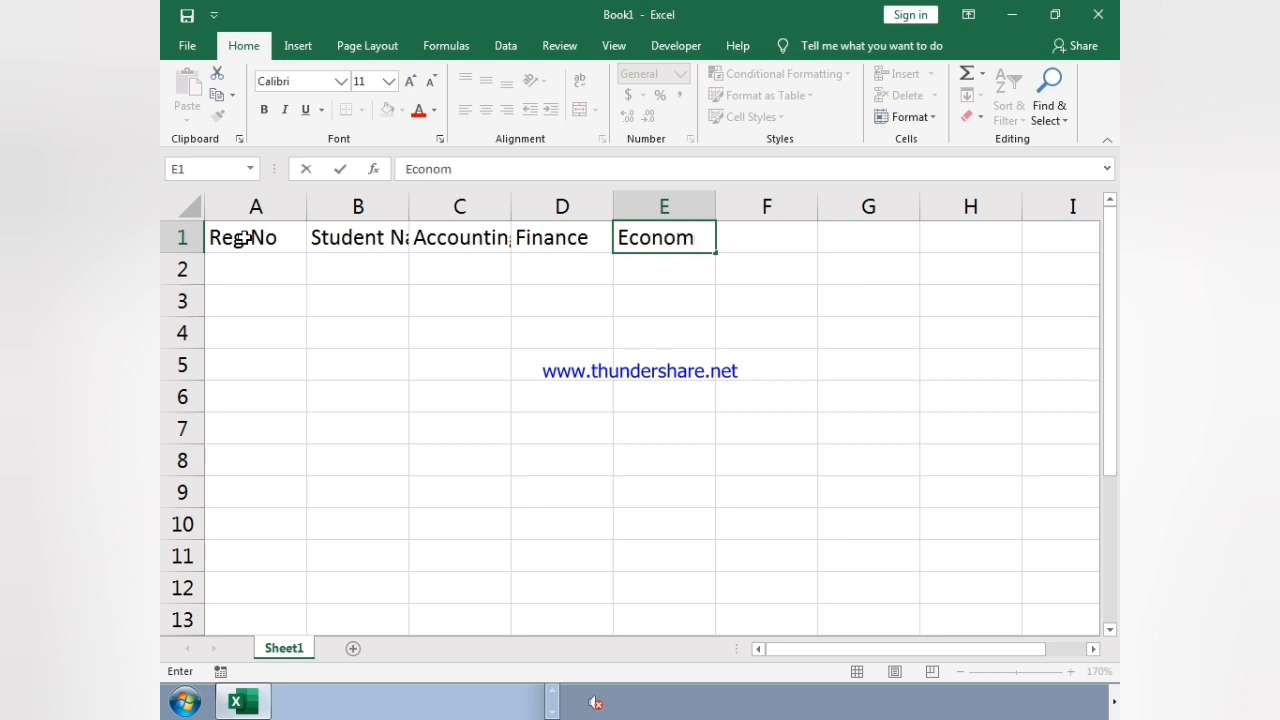
{"action": "type", "text": "ics"}
{"action": "key", "text": "Tab"}
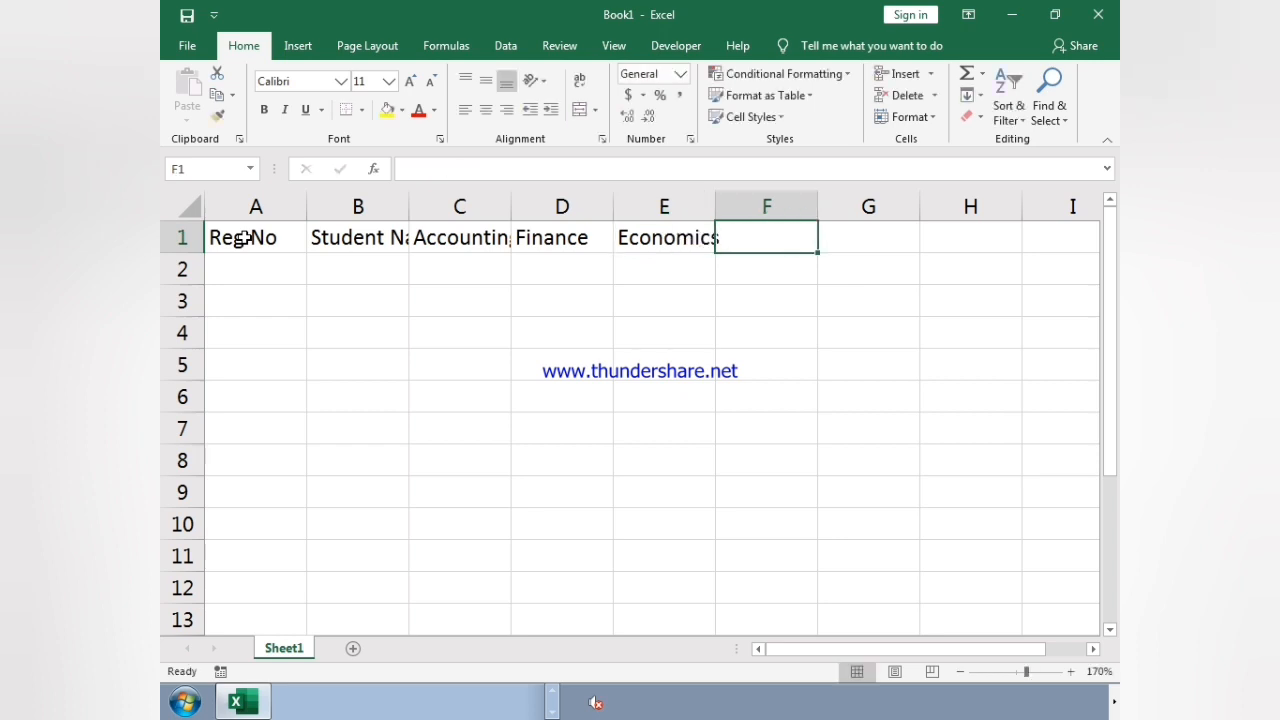
Add the headers Obt. Marks, Percentage and Status in cells F1 to H1.
{"action": "type", "text": "o"}
{"action": "key", "text": "BackSpace"}
{"action": "type", "text": "Ot"}
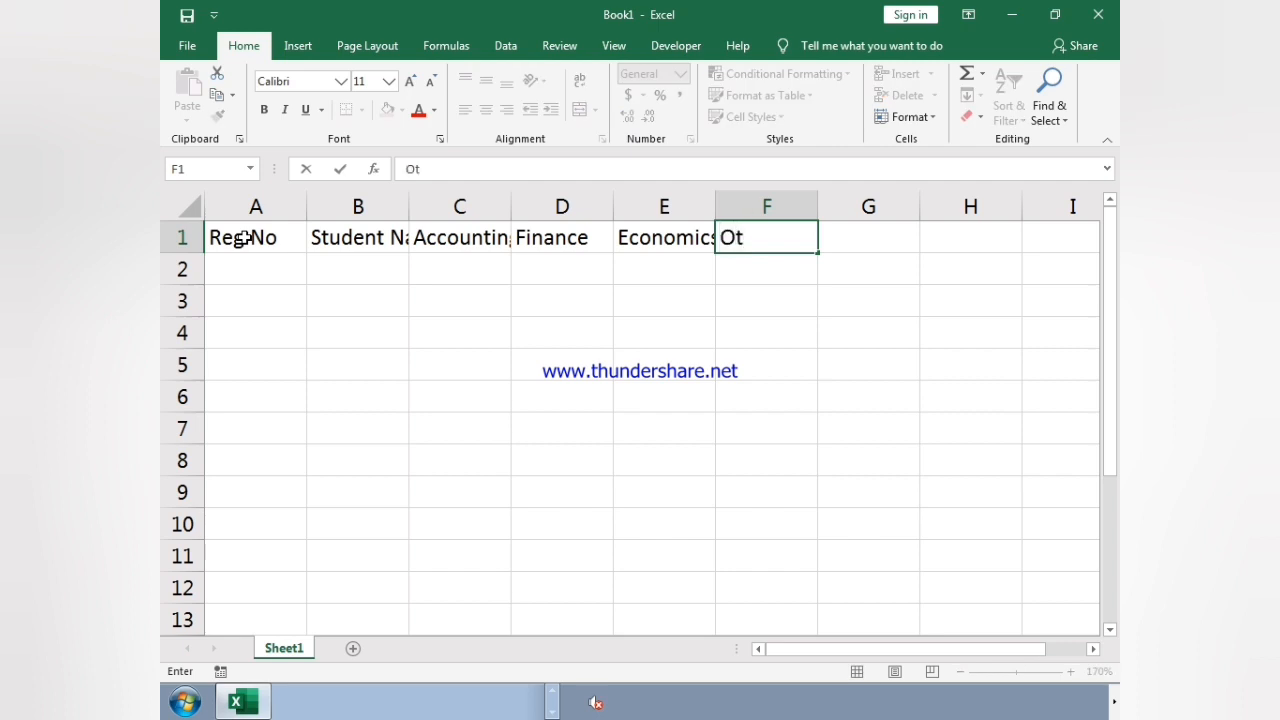
{"action": "type", "text": "bt. Marks"}
{"action": "key", "text": "Tab"}
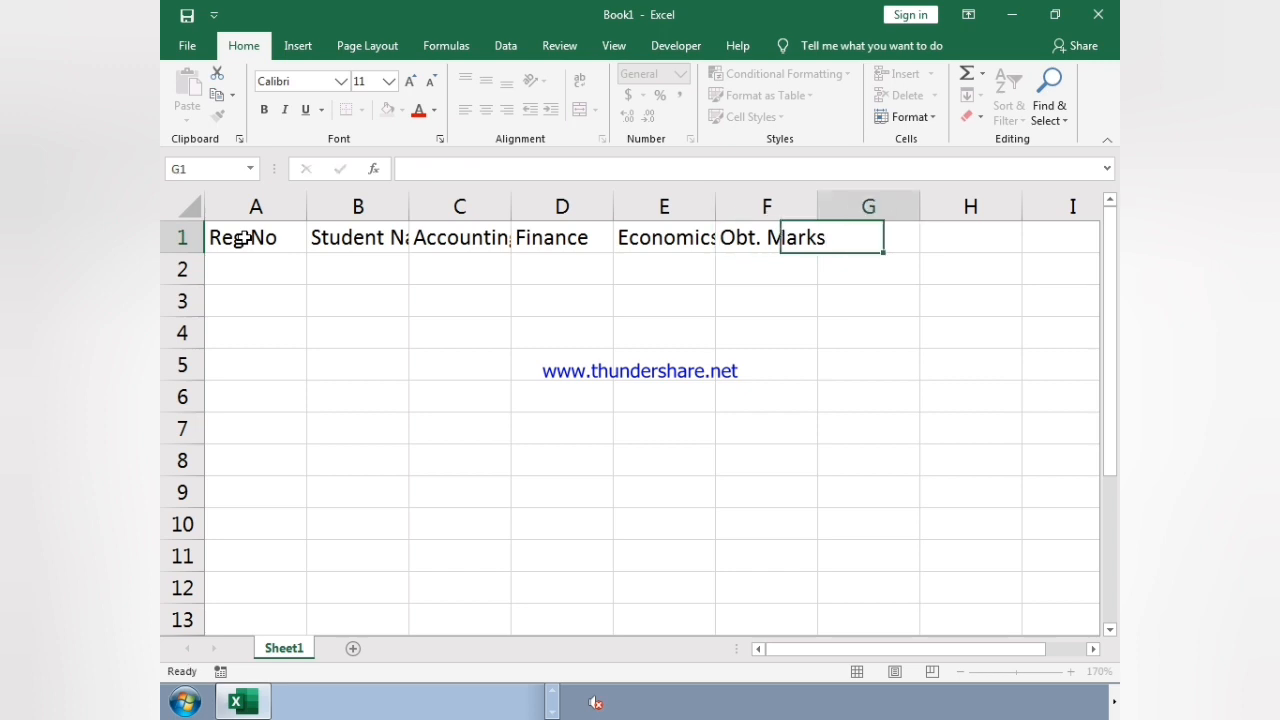
{"action": "type", "text": "Pe"}
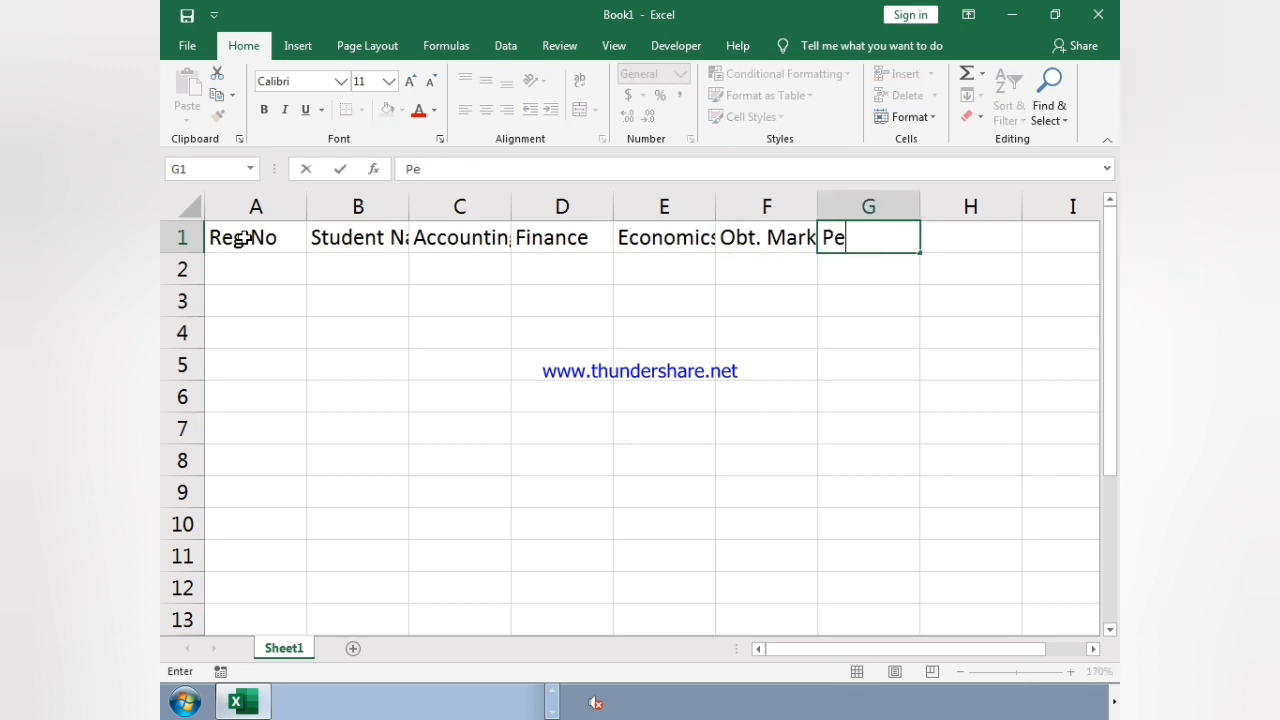
{"action": "type", "text": "rcentage"}
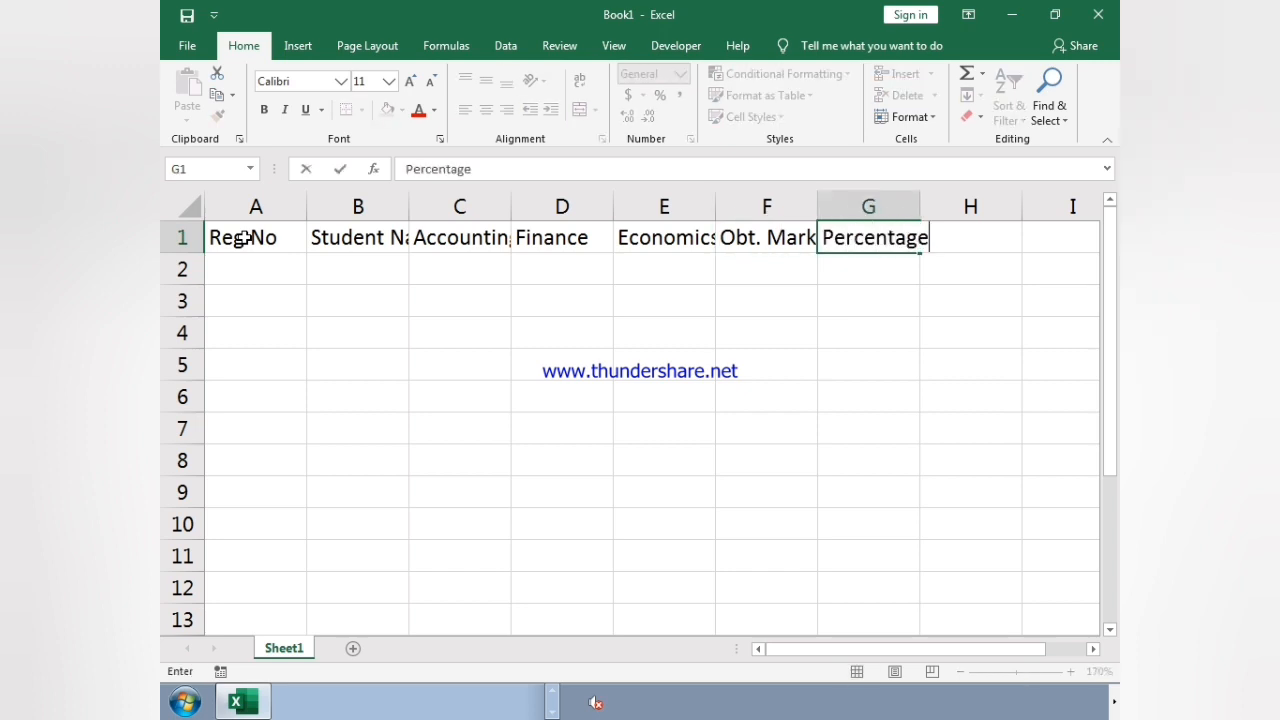
{"action": "key", "text": "Tab"}
{"action": "type", "text": "Status"}
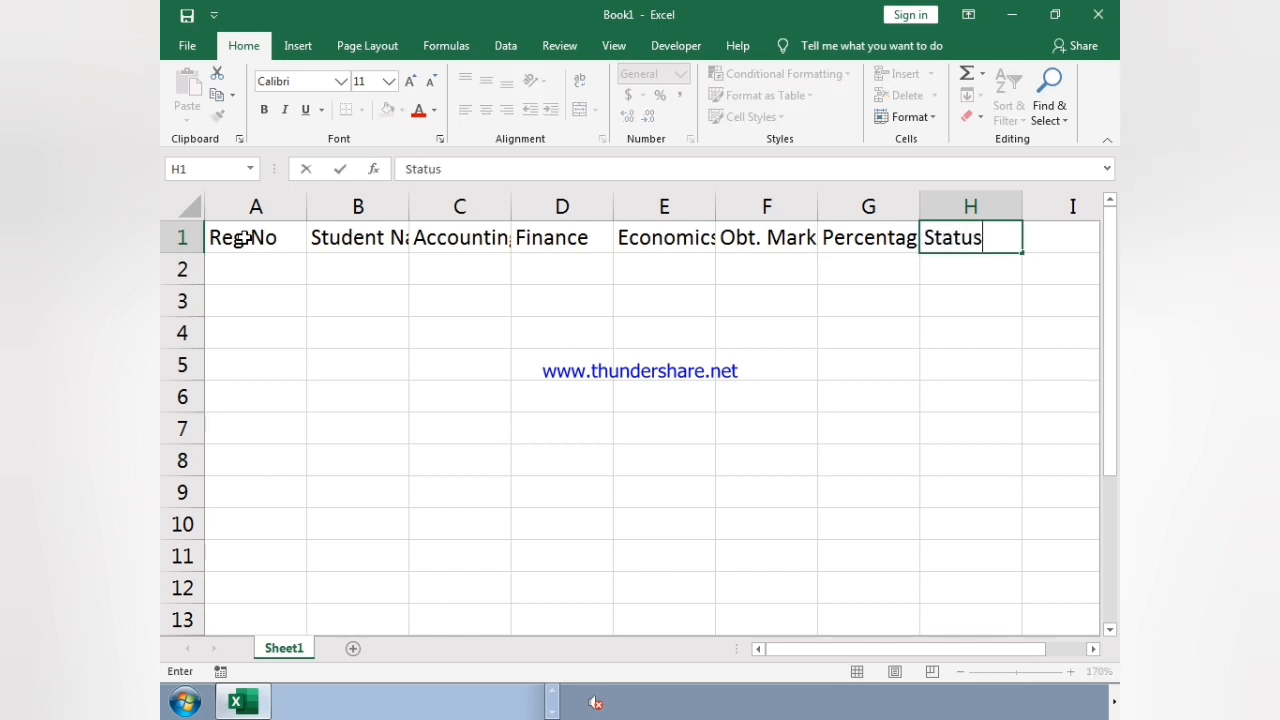
{"action": "key", "text": "Return"}
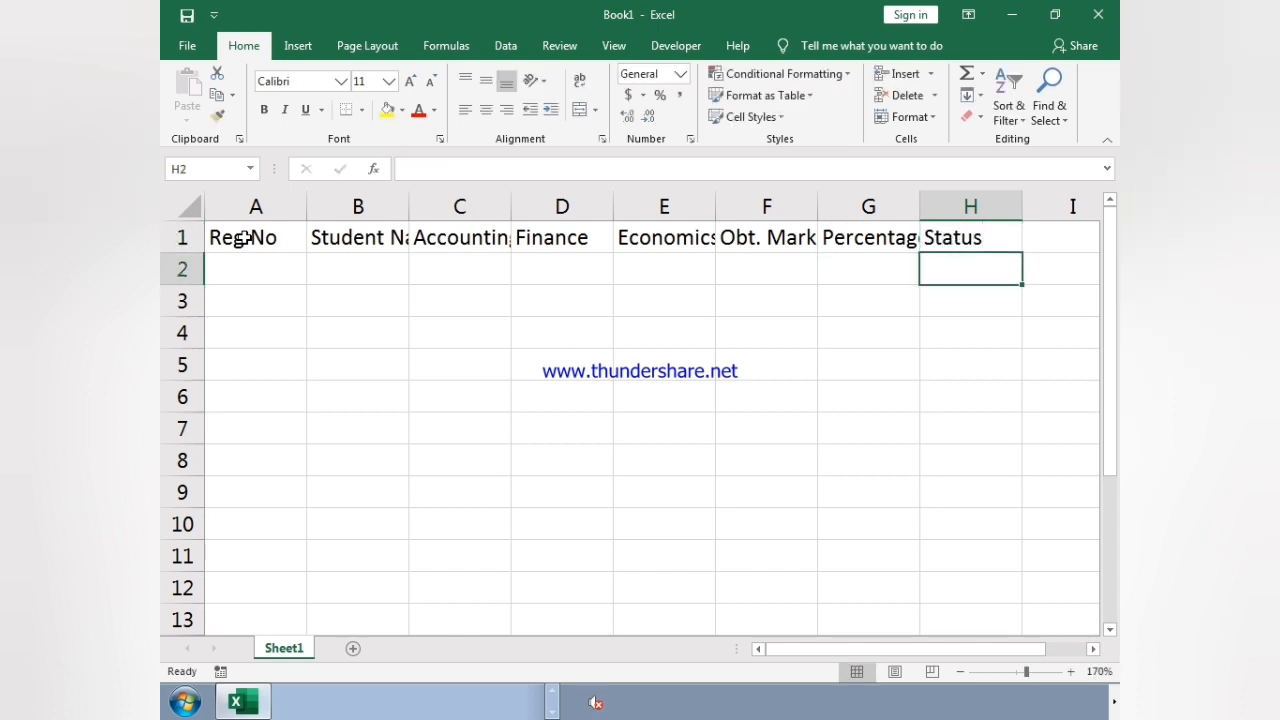
Auto-fit the widths of columns B, C, E, F and G to their headers and reduce the sheet zoom to 150%.
{"action": "double_click", "coordinate": [408, 197]}
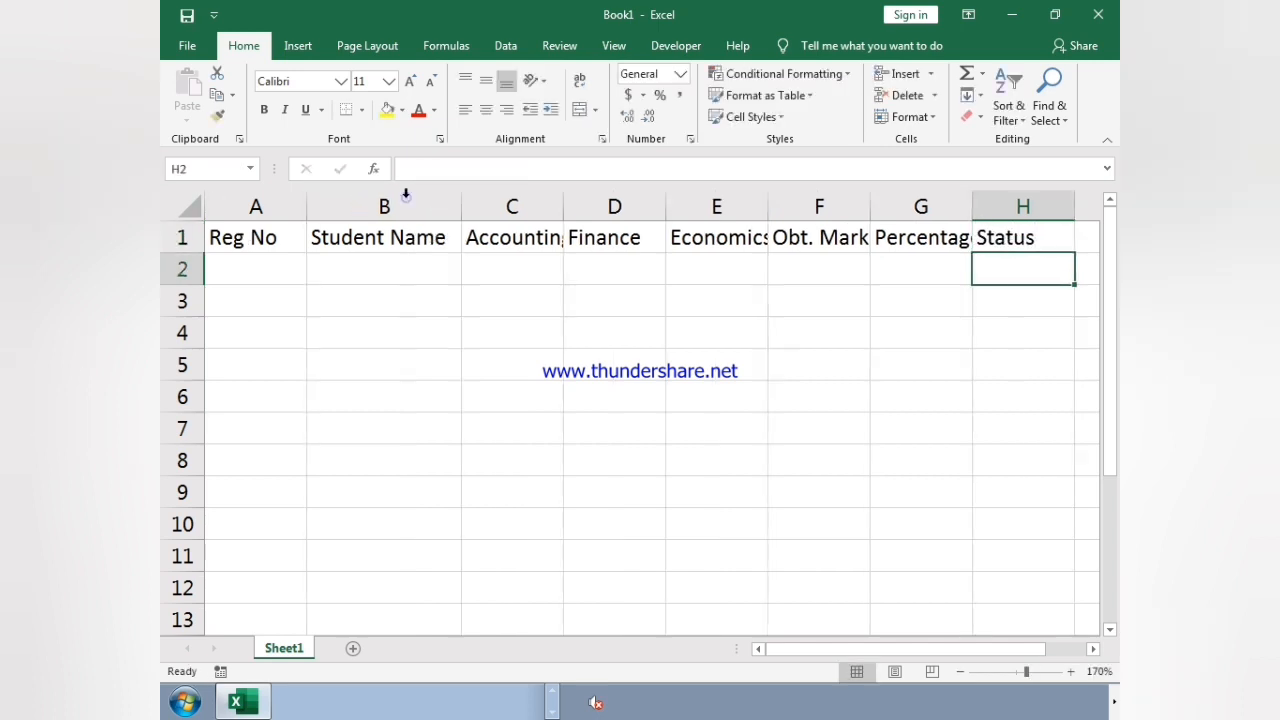
{"action": "double_click", "coordinate": [563, 197]}
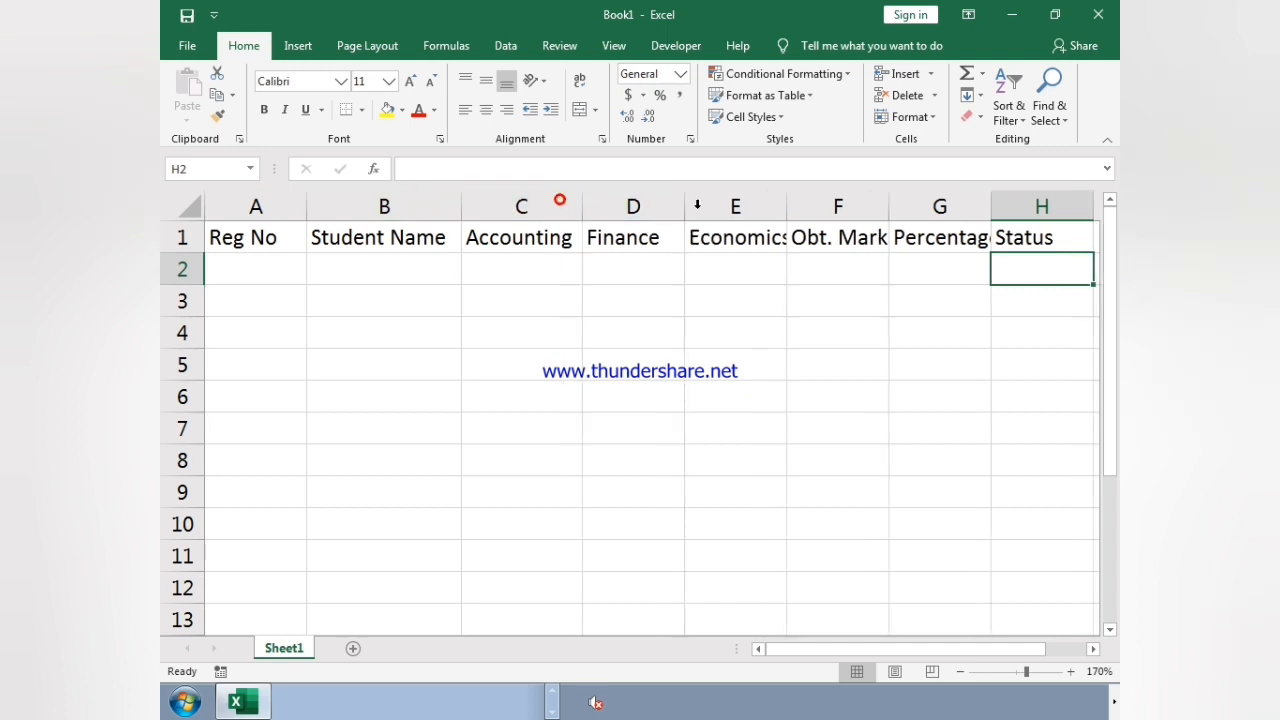
{"action": "double_click", "coordinate": [791, 201]}
{"action": "double_click", "coordinate": [900, 201]}
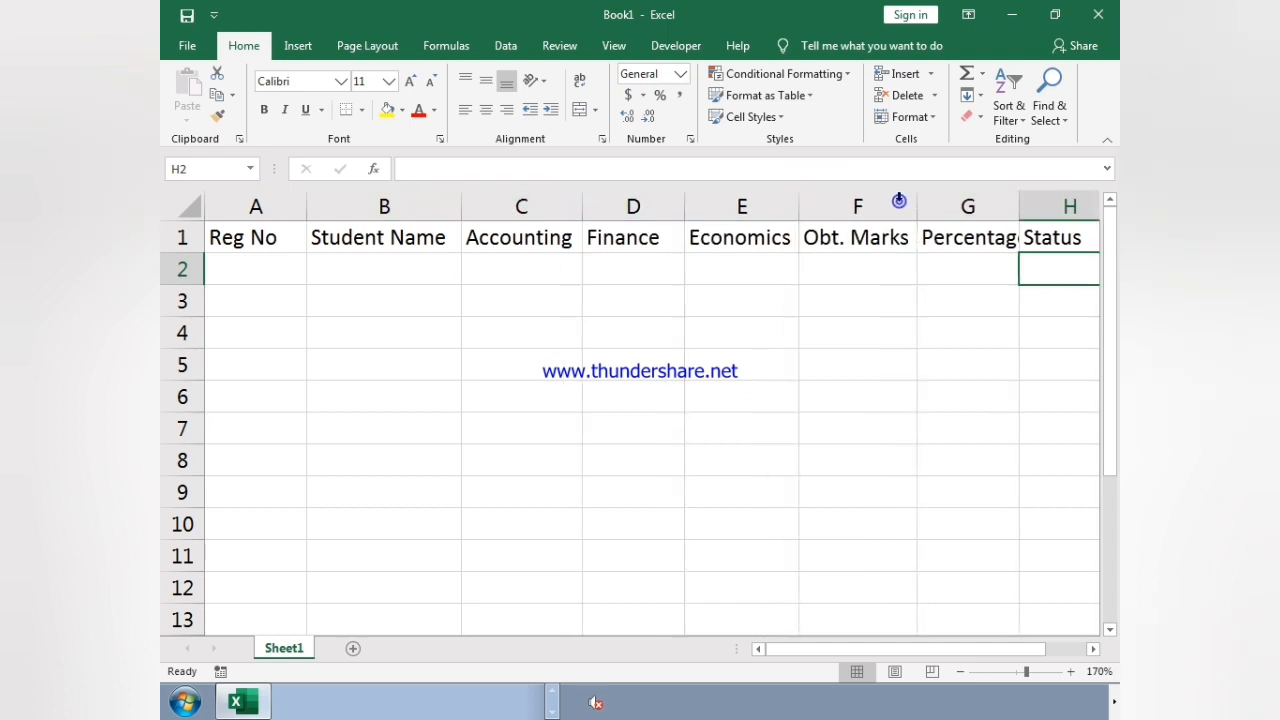
{"action": "left_click", "coordinate": [960, 671]}
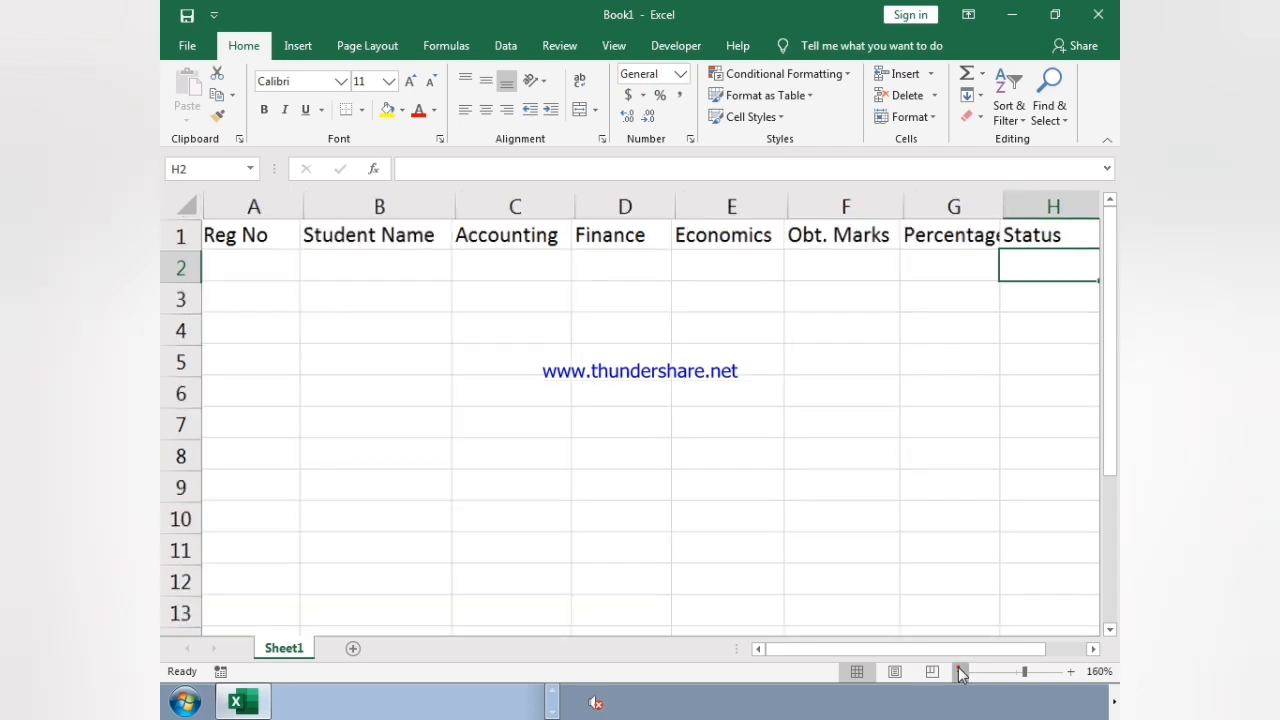
{"action": "double_click", "coordinate": [965, 203]}
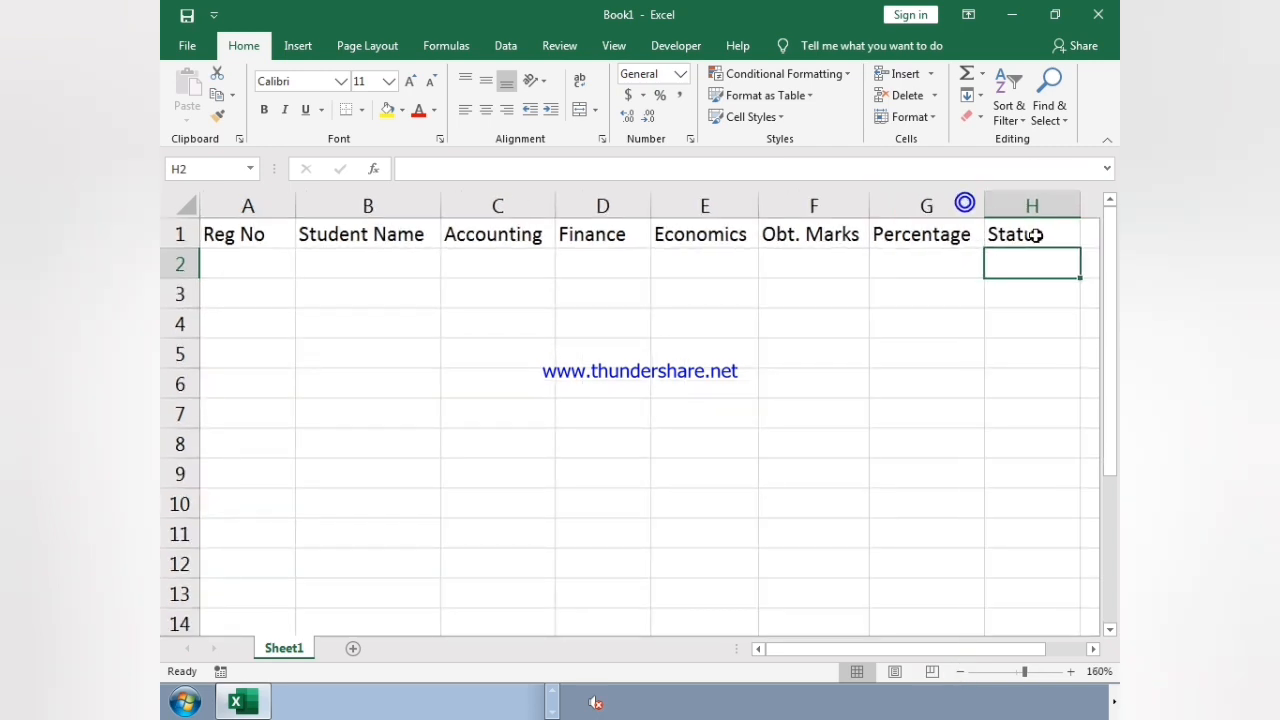
{"action": "left_click", "coordinate": [960, 671]}
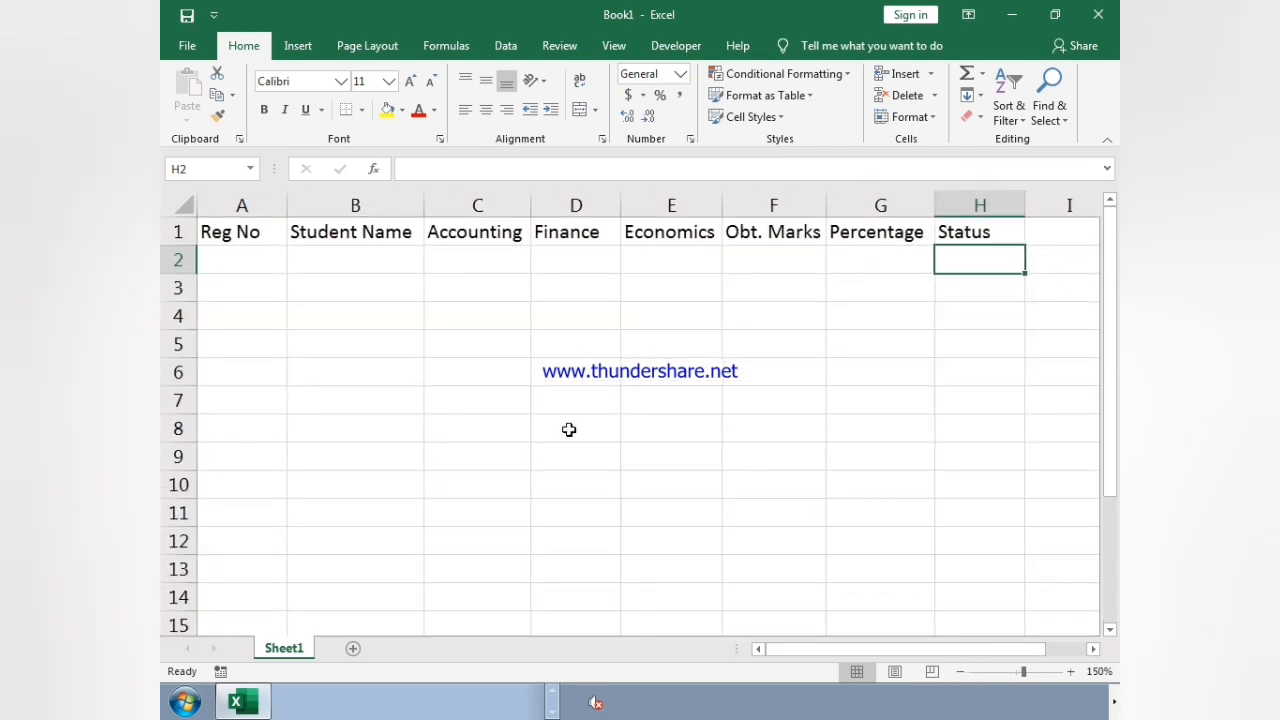
Enter two consecutive student registration numbers in A2 and A3, and extend the series down to A7.
{"action": "left_click", "coordinate": [267, 262]}
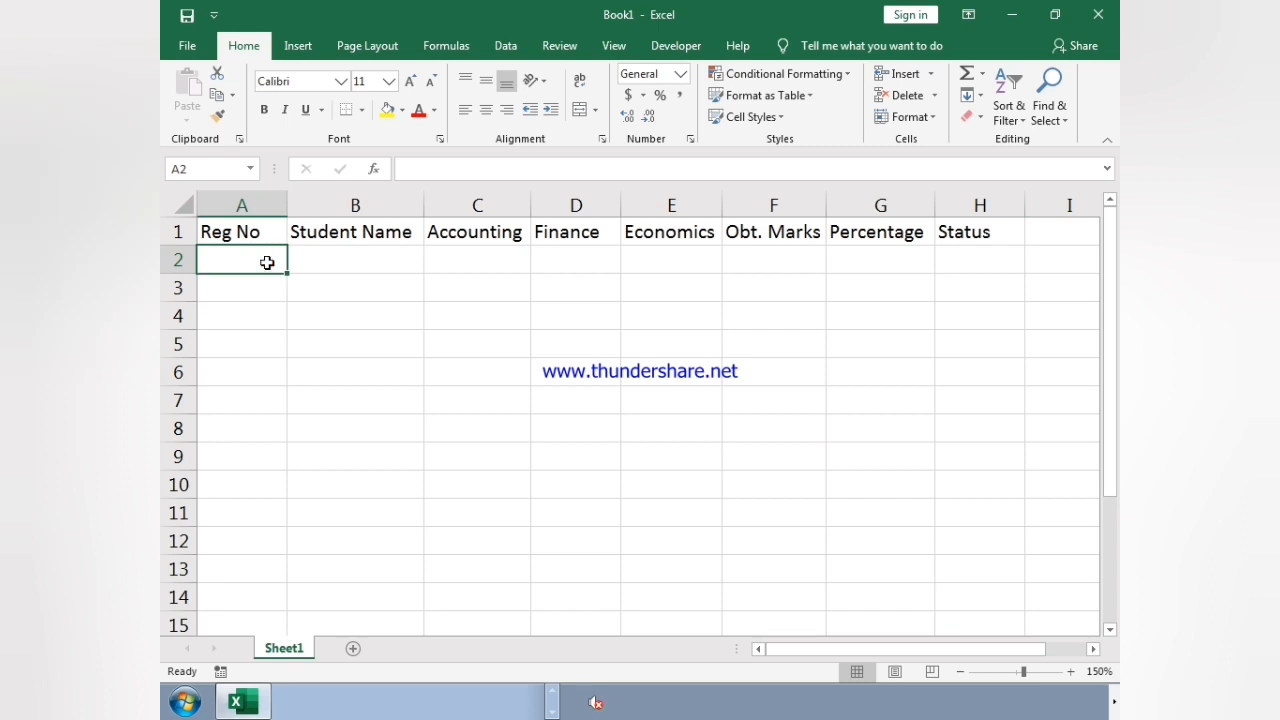
{"action": "type", "text": "12121"}
{"action": "key", "text": "Return"}
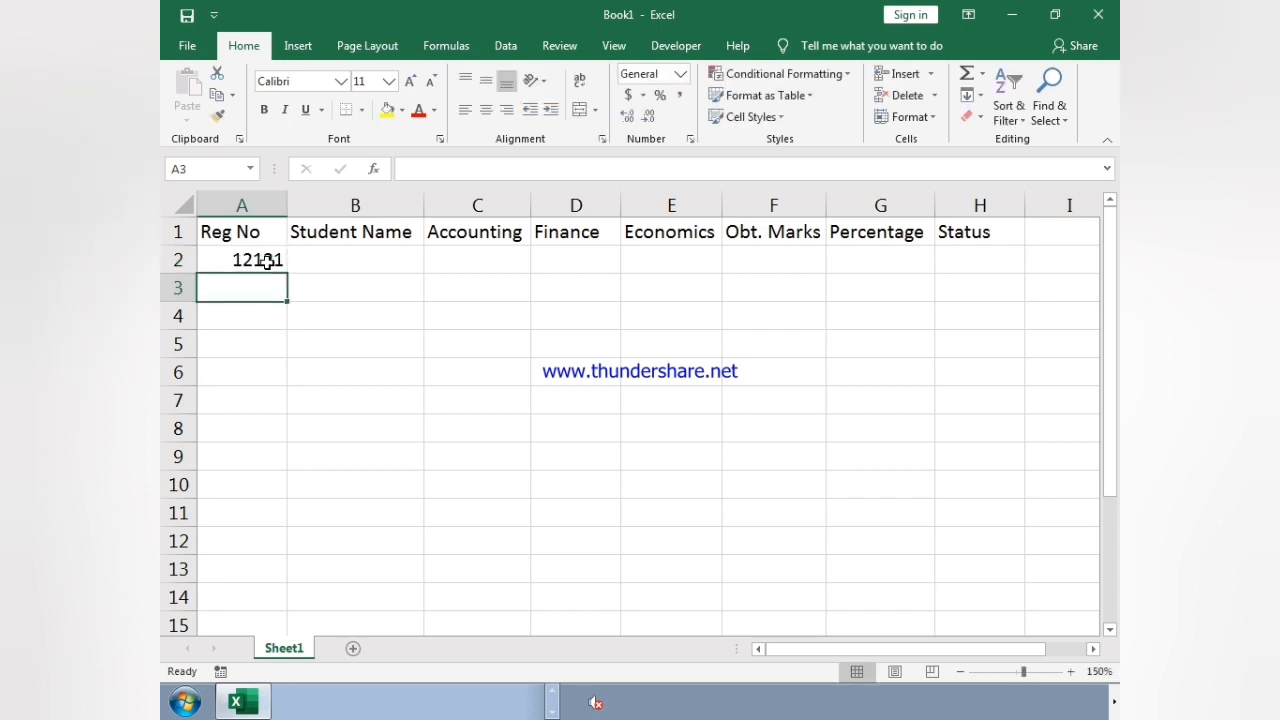
{"action": "left_click", "coordinate": [267, 262]}
{"action": "key", "text": "Down"}
{"action": "type", "text": "12122"}
{"action": "key", "text": "Return"}
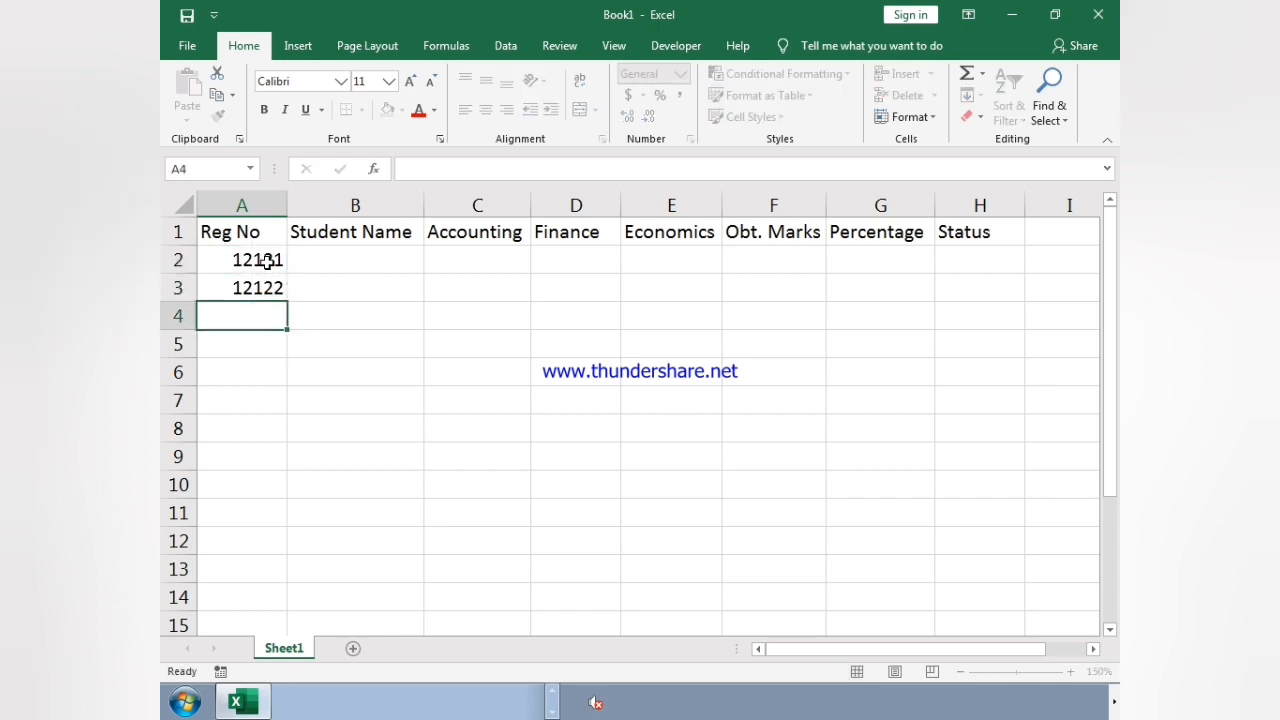
{"action": "left_click_drag", "start_coordinate": [255, 256], "coordinate": [288, 303]}
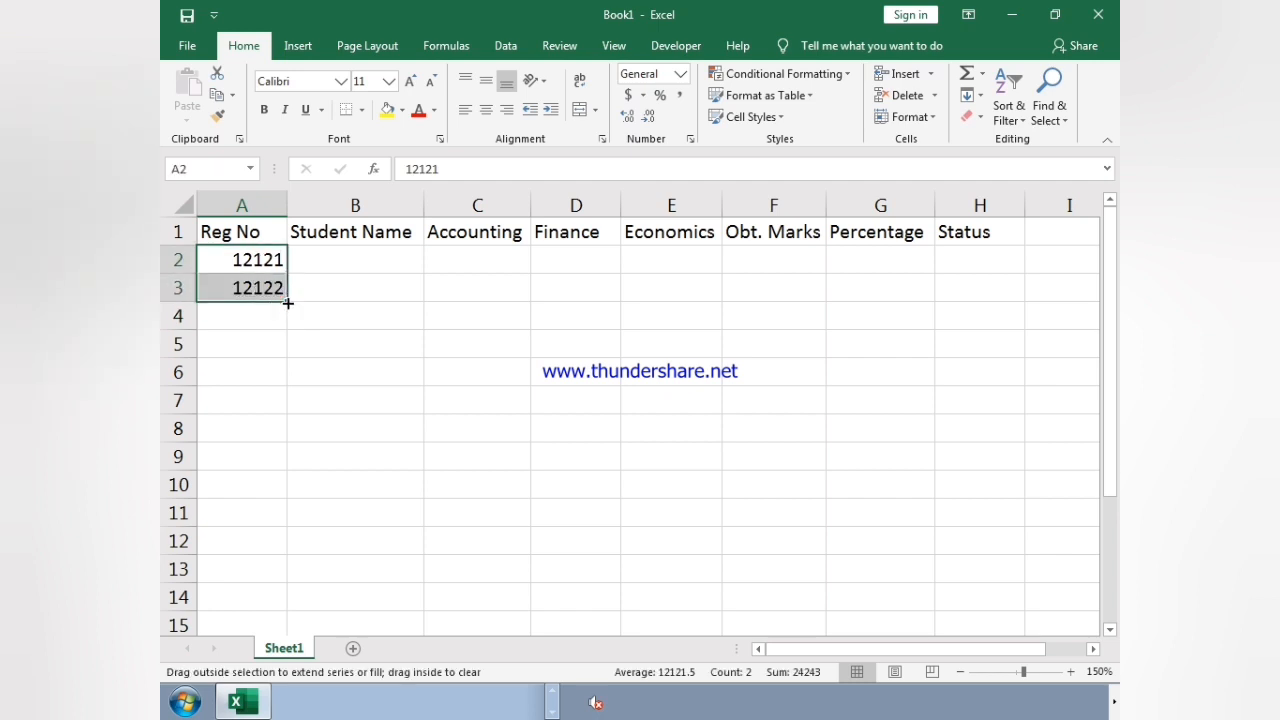
{"action": "left_click_drag", "start_coordinate": [288, 311], "coordinate": [278, 410]}
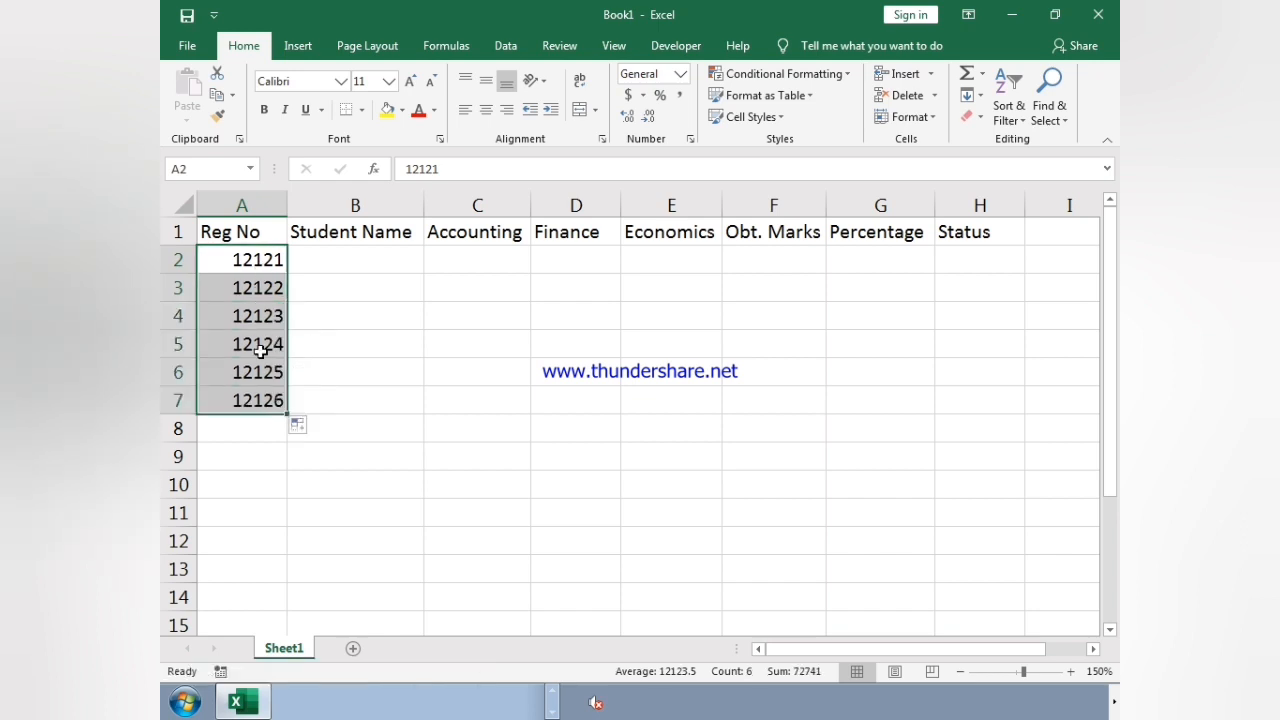
Enter the six students' first names in the Student Name column, cells B2 to B7.
{"action": "left_click", "coordinate": [312, 266]}
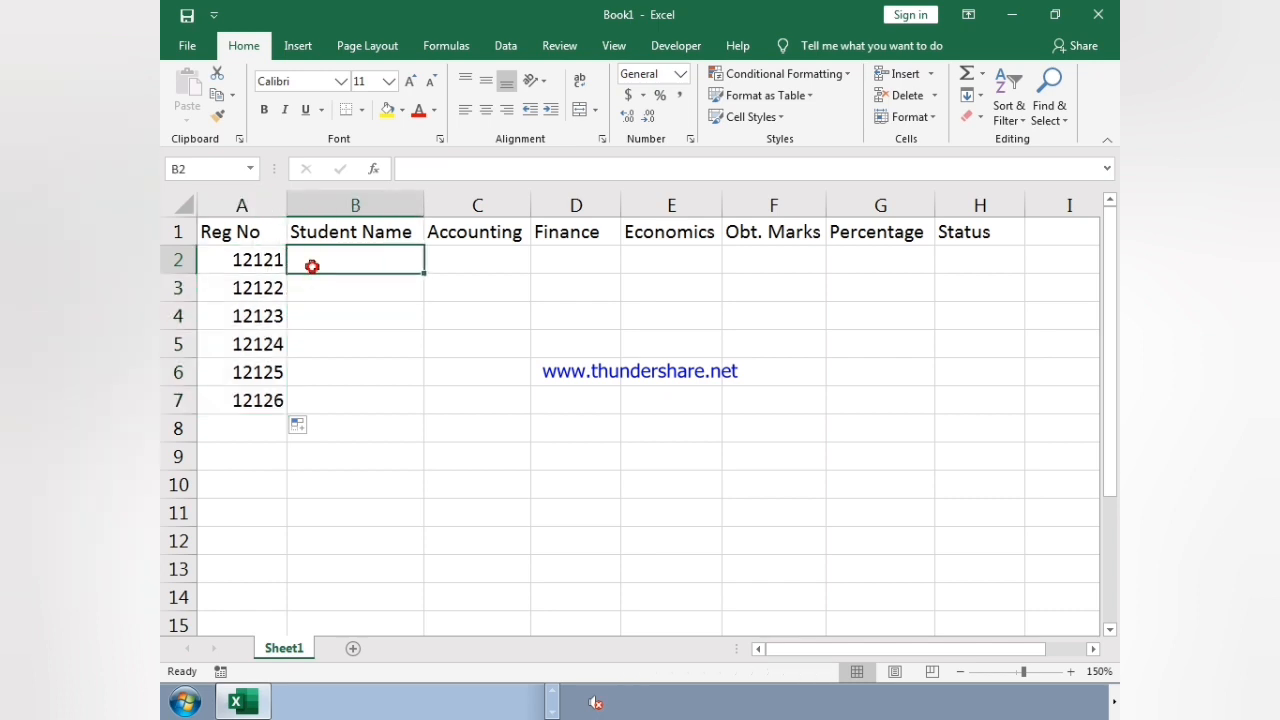
{"action": "type", "text": "Harry"}
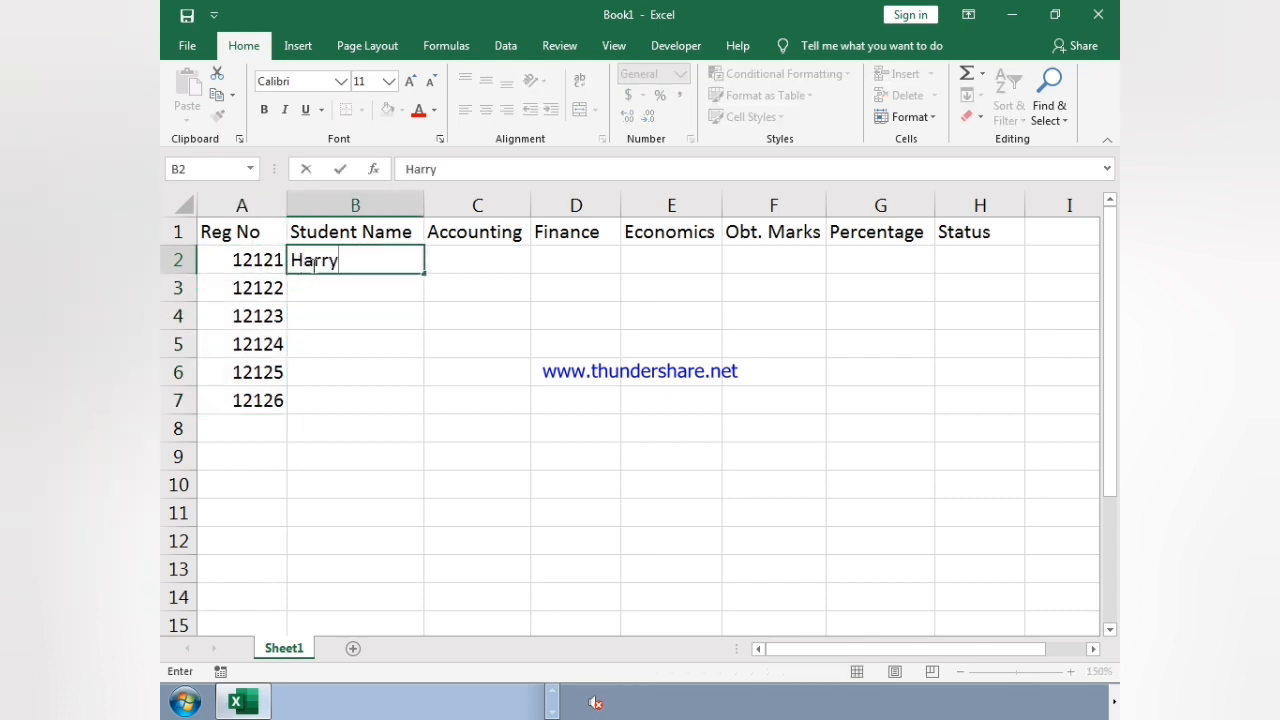
{"action": "key", "text": "Return"}
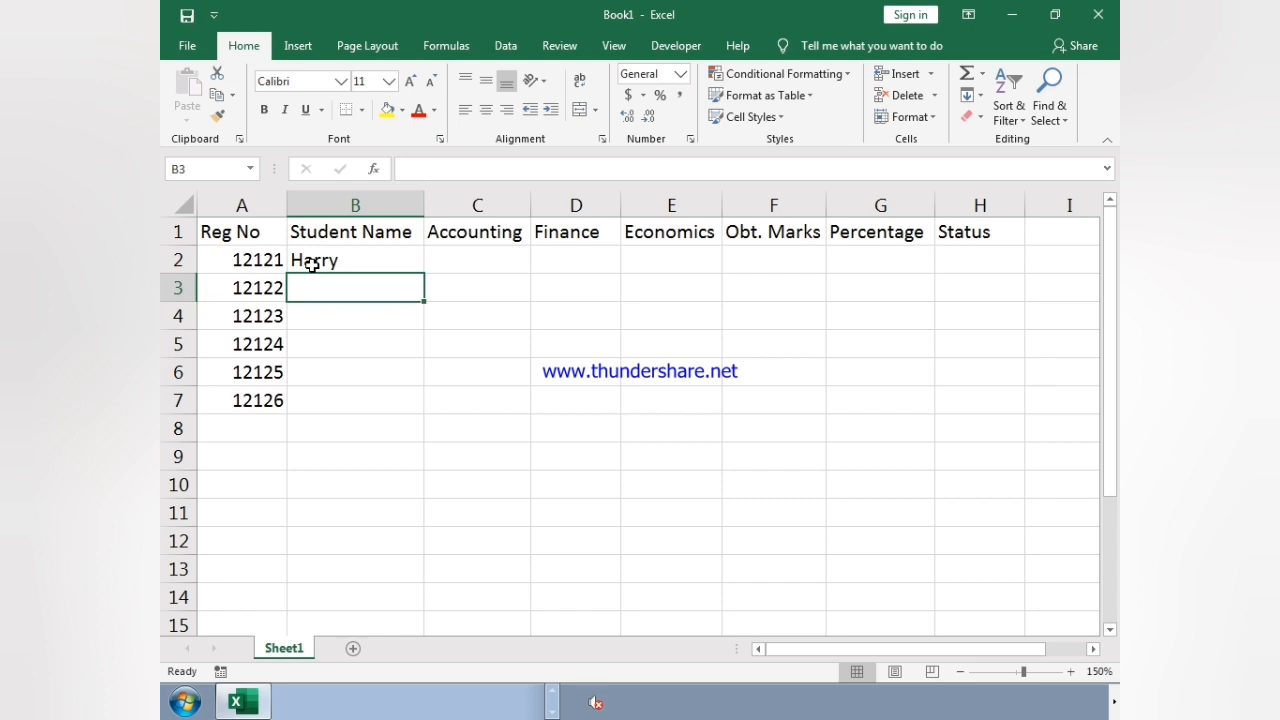
{"action": "type", "text": "Mark"}
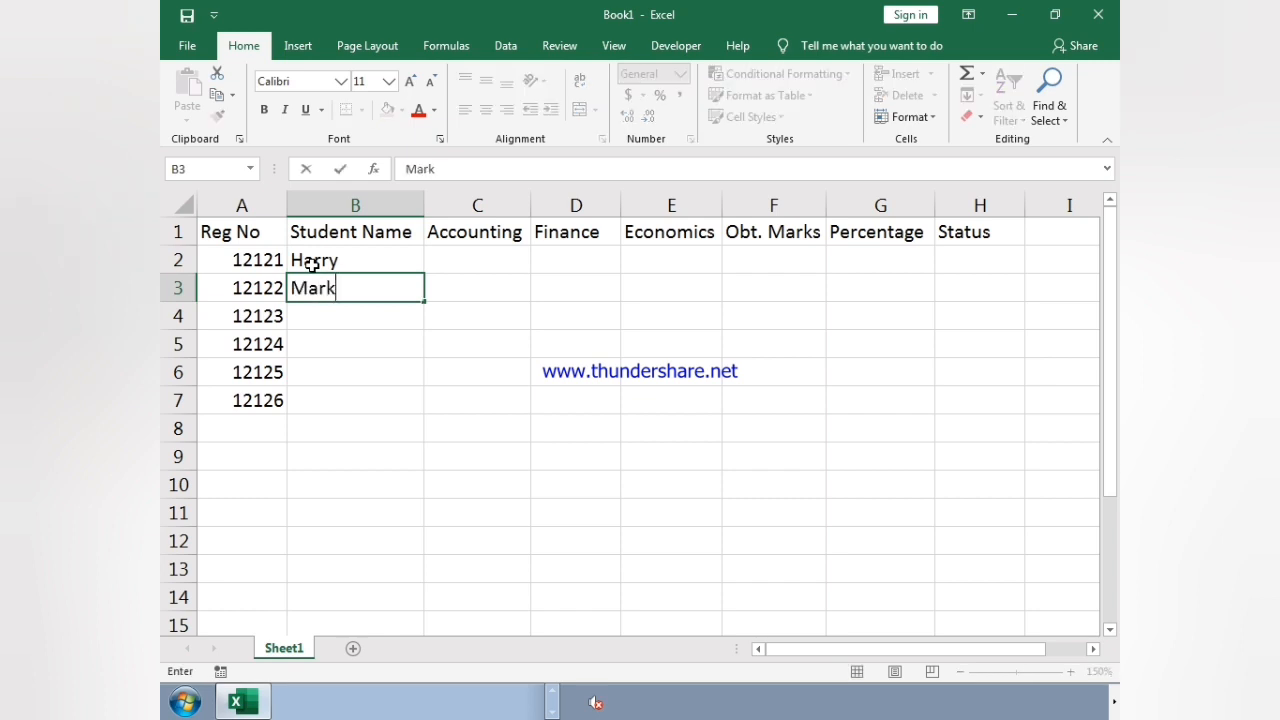
{"action": "key", "text": "Return"}
{"action": "type", "text": "C"}
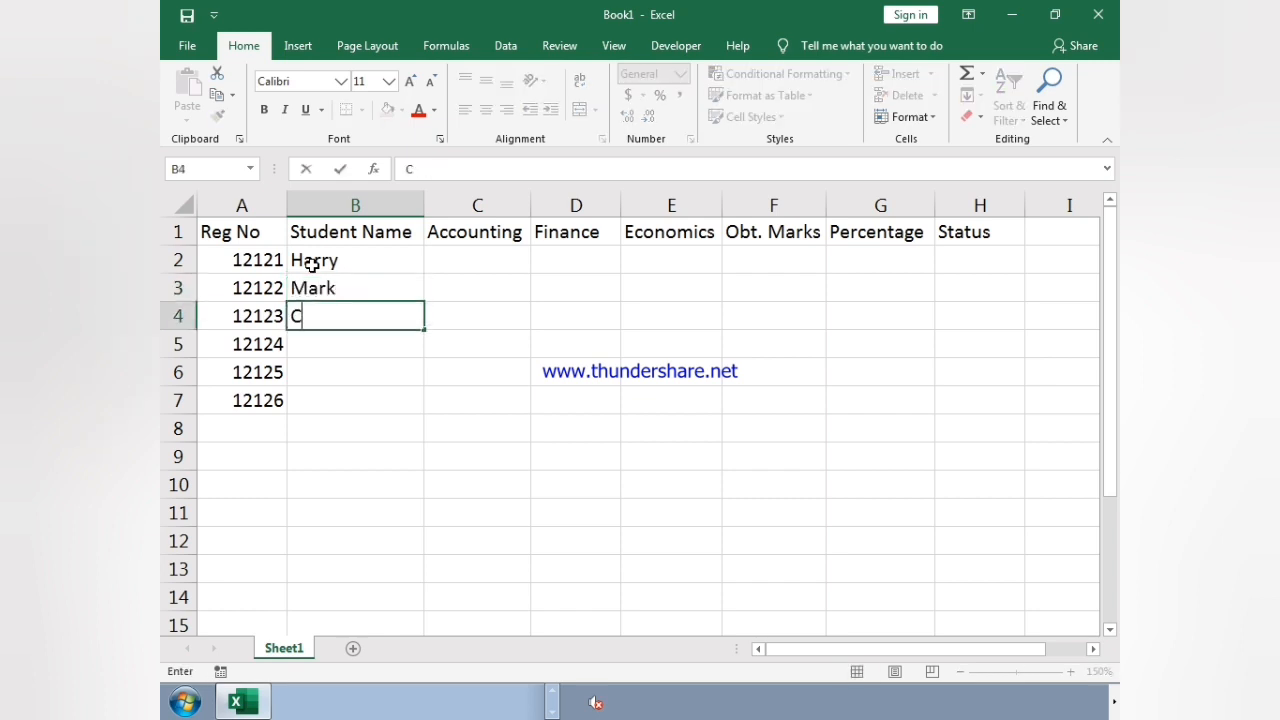
{"action": "type", "text": "ristopher"}
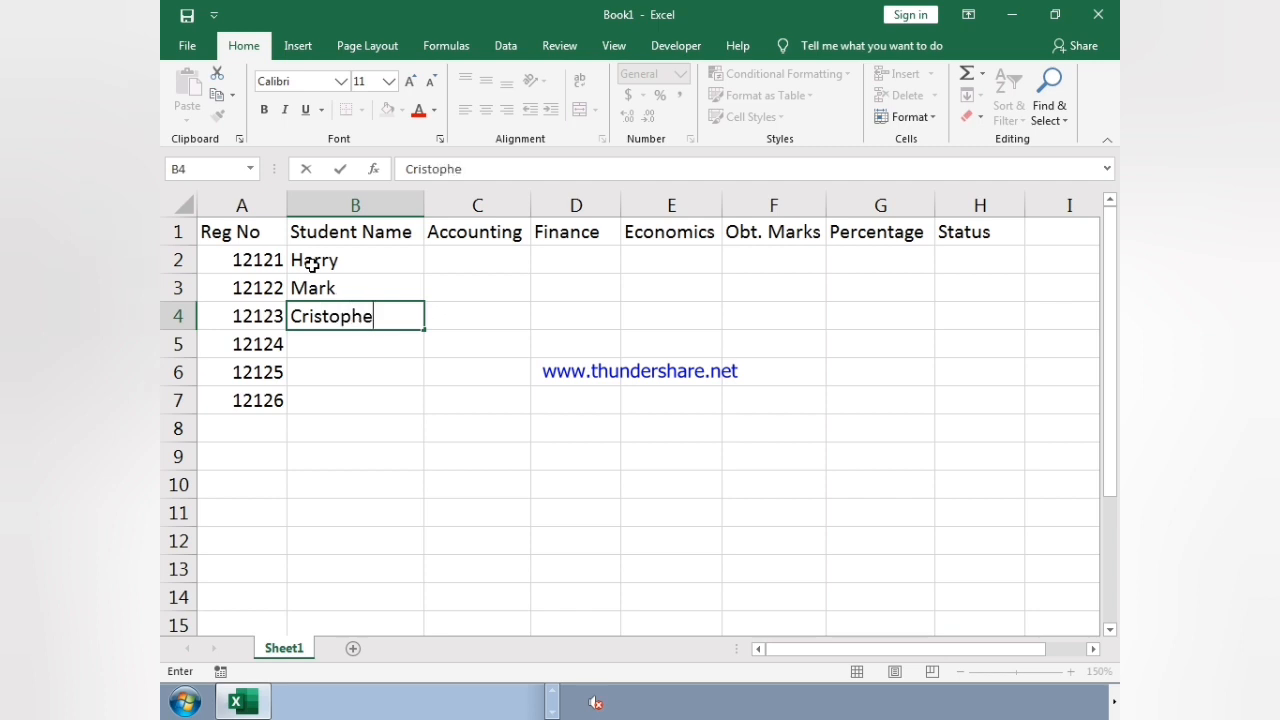
{"action": "key", "text": "ctrl+Return"}
{"action": "key", "text": "Return"}
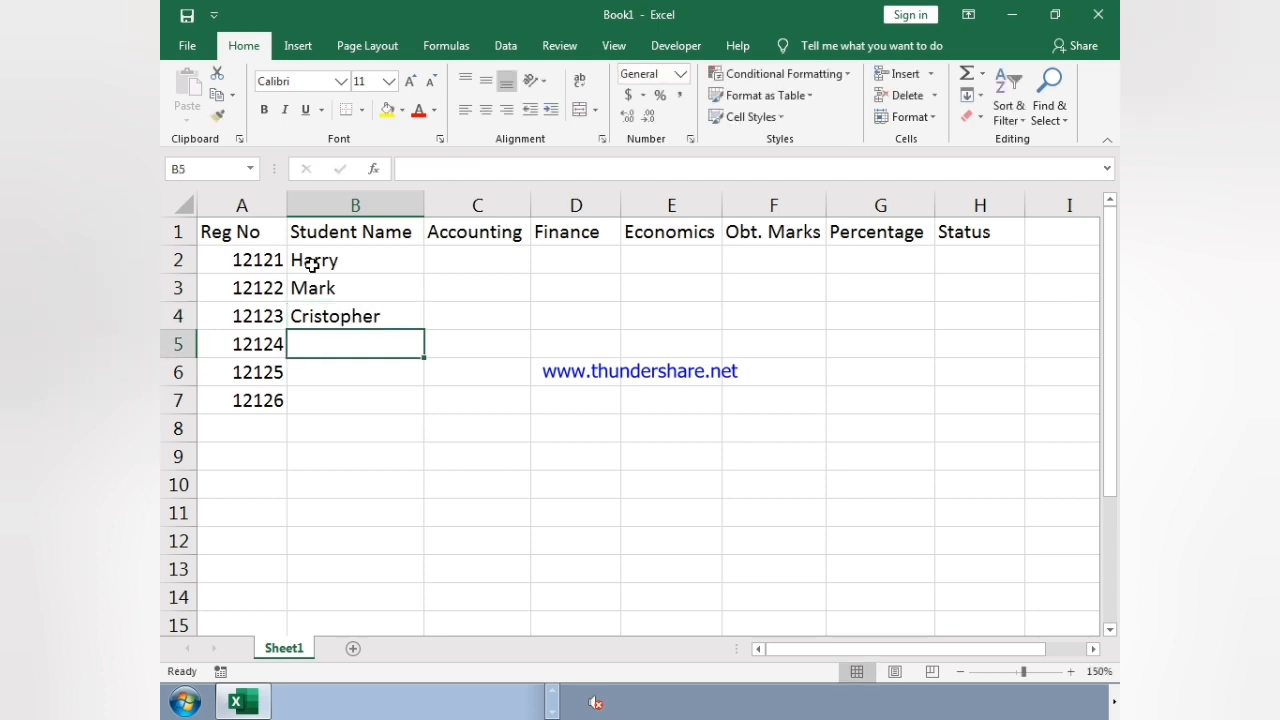
{"action": "type", "text": "James"}
{"action": "key", "text": "Return"}
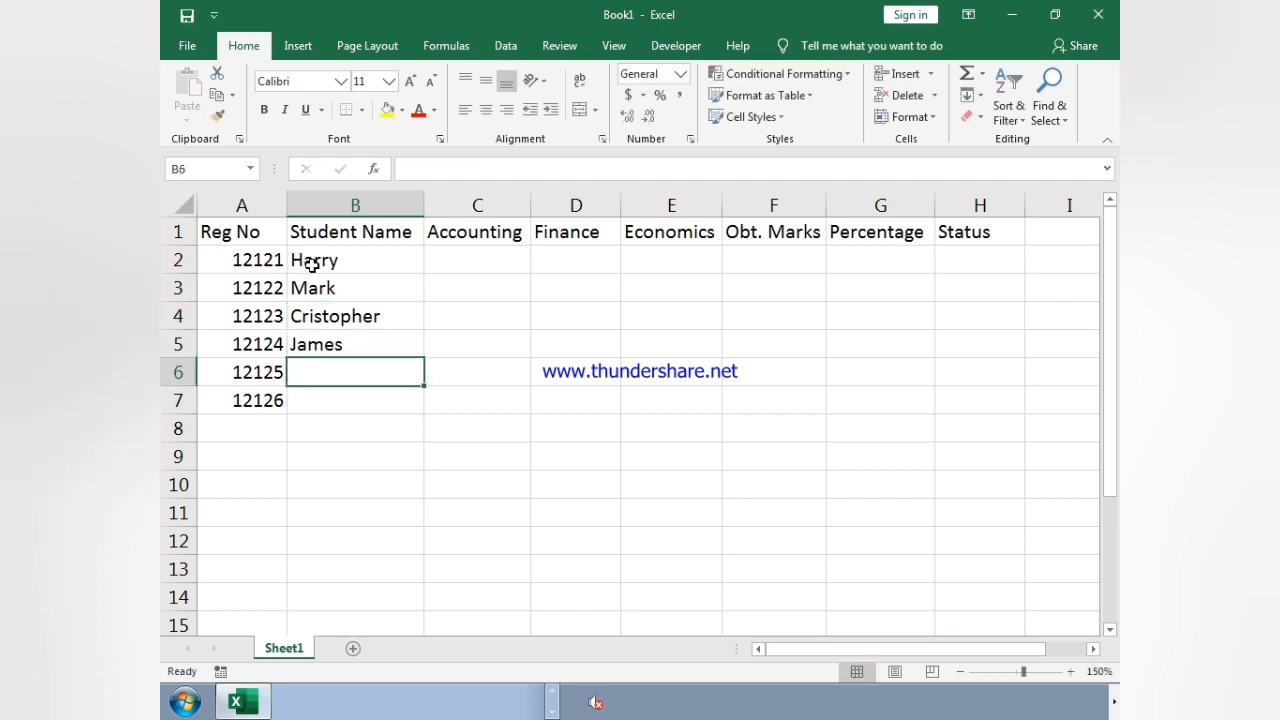
{"action": "type", "text": "John"}
{"action": "key", "text": "Return"}
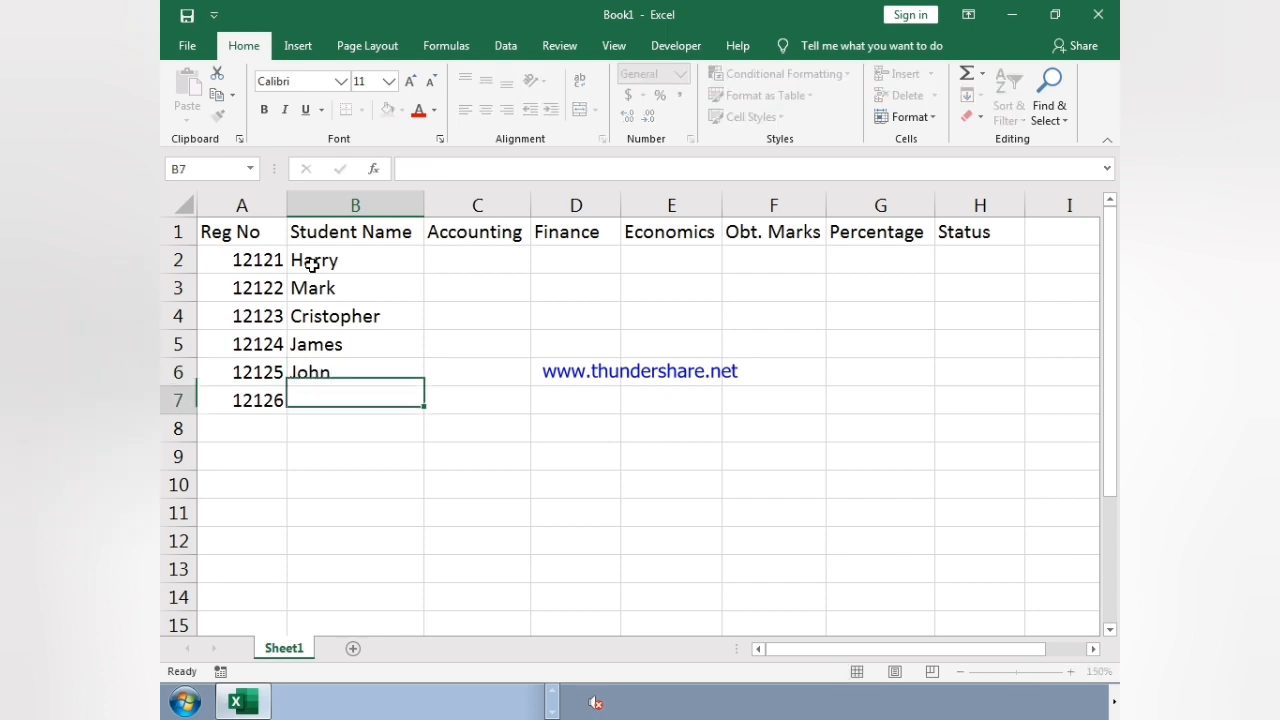
{"action": "type", "text": "Michael"}
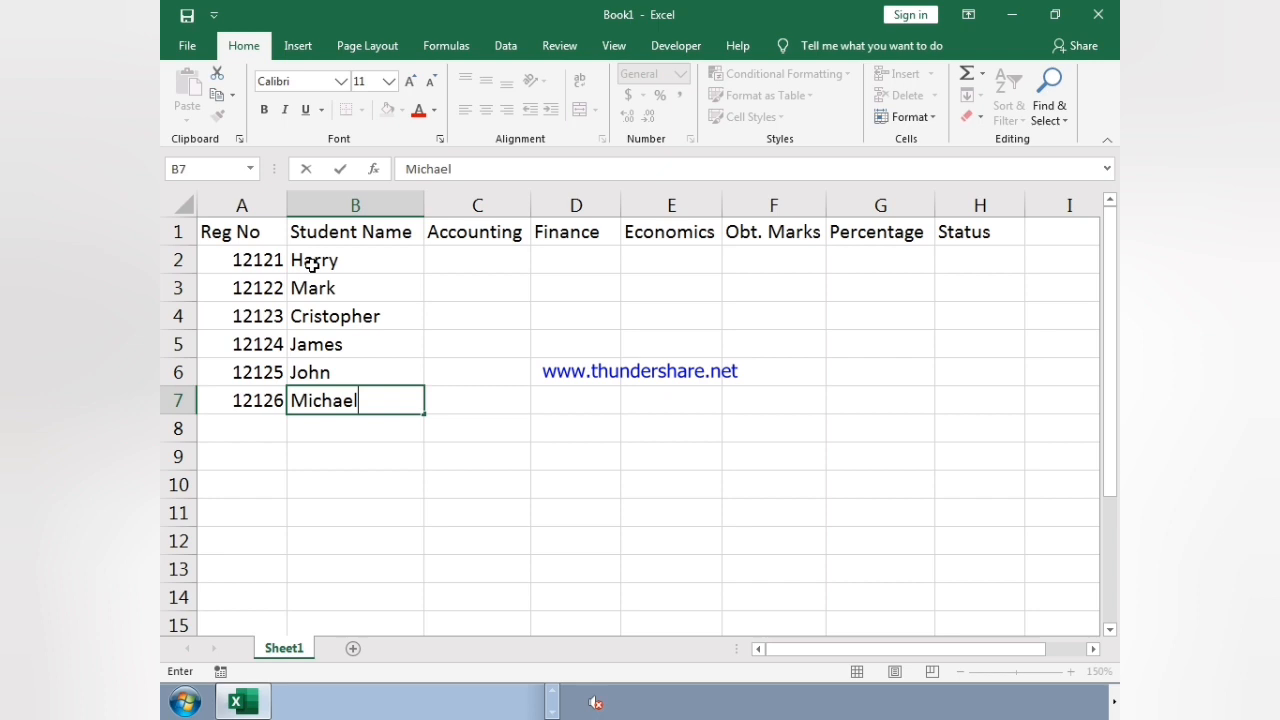
{"action": "key", "text": "Return"}
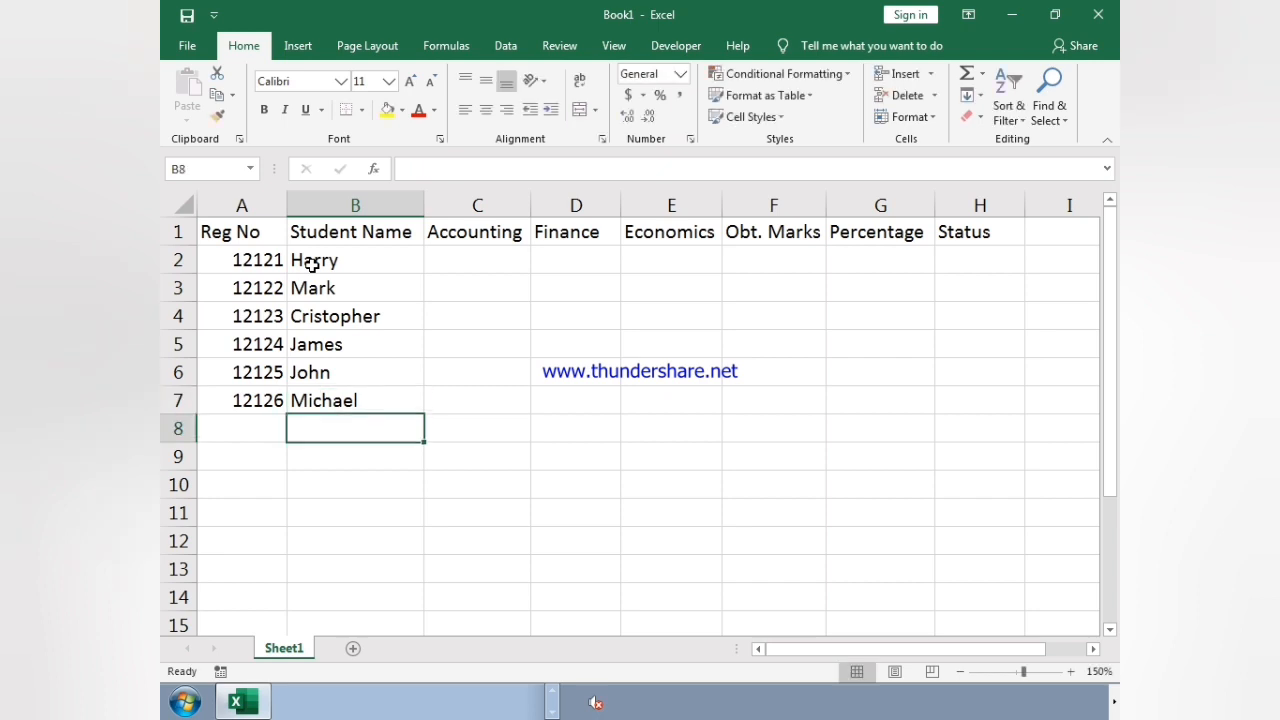
Enter the Accounting marks 90, 89, 79, 18, 93 and 76 in cells C2 to C7.
{"action": "key", "text": "Up"}
{"action": "key", "text": "Up"}
{"action": "key", "text": "Up"}
{"action": "key", "text": "Up"}
{"action": "key", "text": "Up"}
{"action": "key", "text": "Up"}
{"action": "key", "text": "Right"}
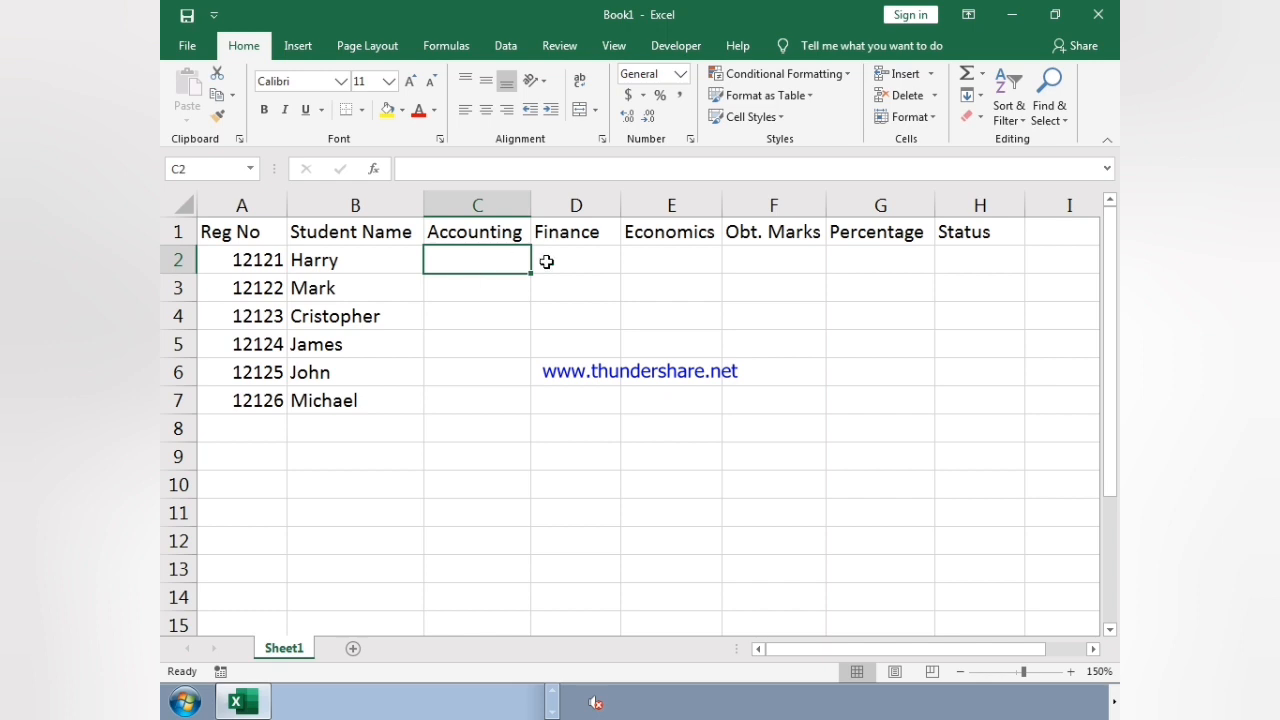
{"action": "type", "text": "90"}
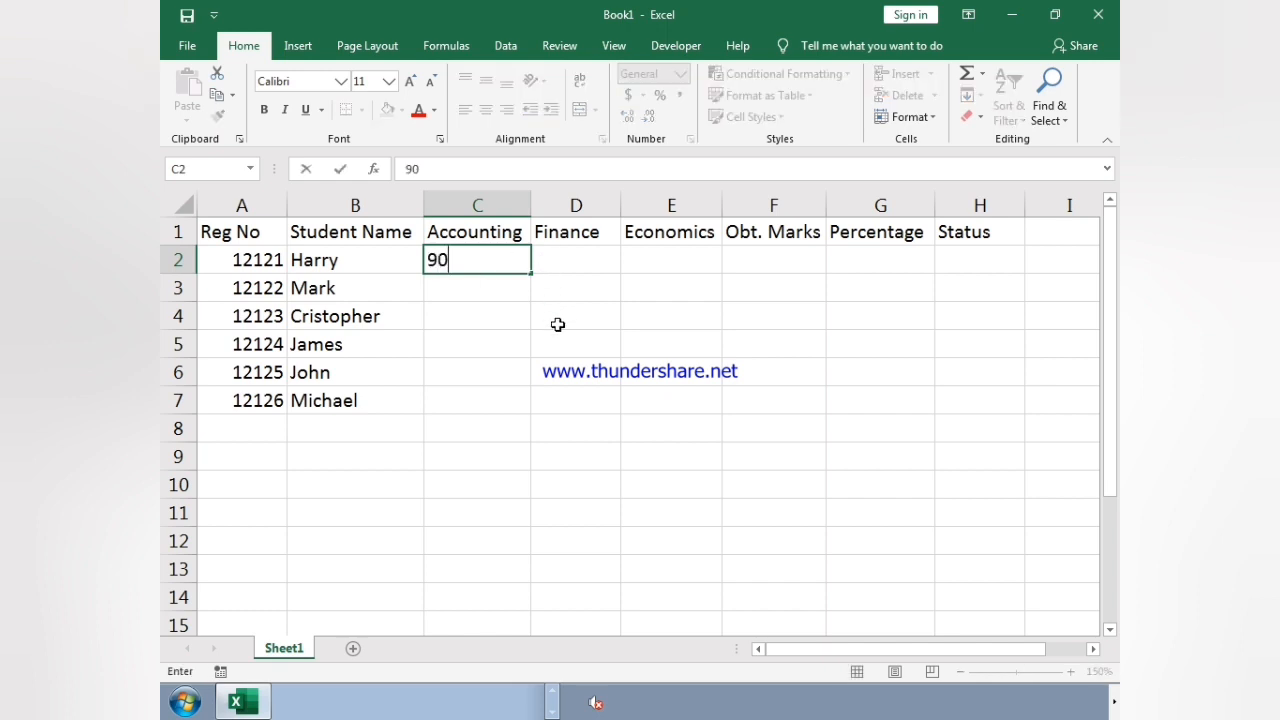
{"action": "key", "text": "Return"}
{"action": "type", "text": "89"}
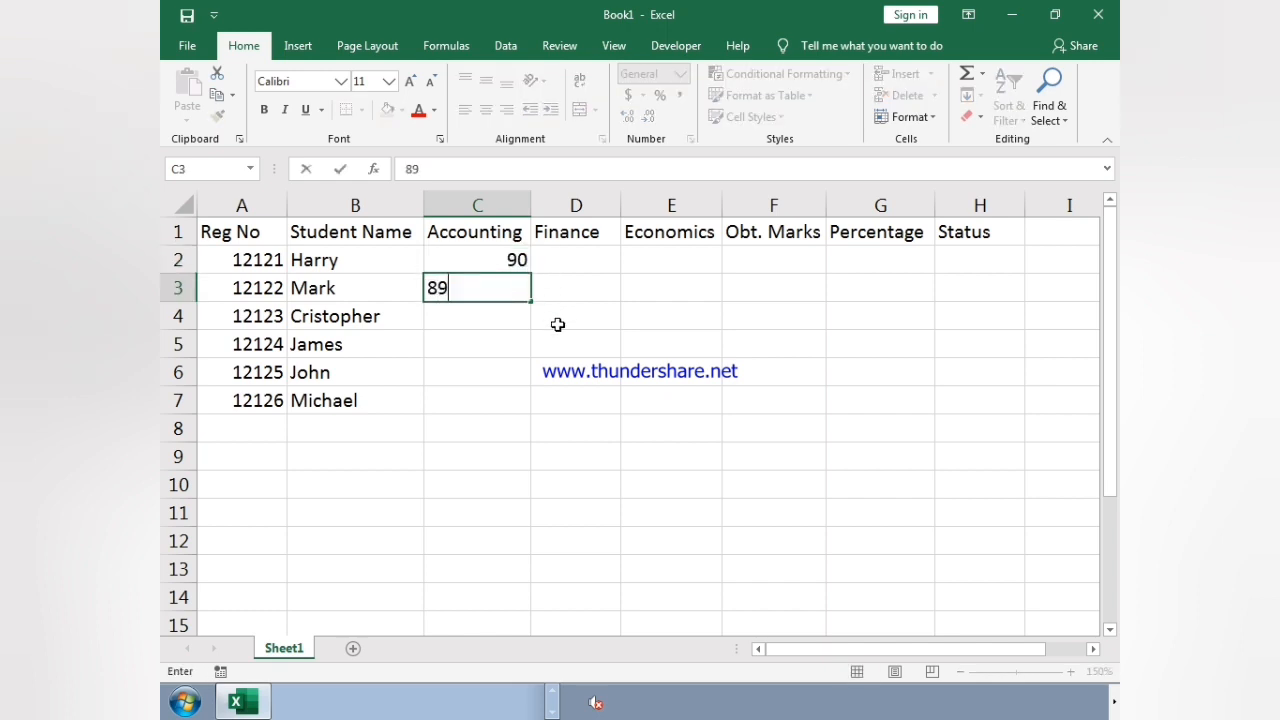
{"action": "key", "text": "Return"}
{"action": "type", "text": "79"}
{"action": "key", "text": "Return"}
{"action": "type", "text": "18"}
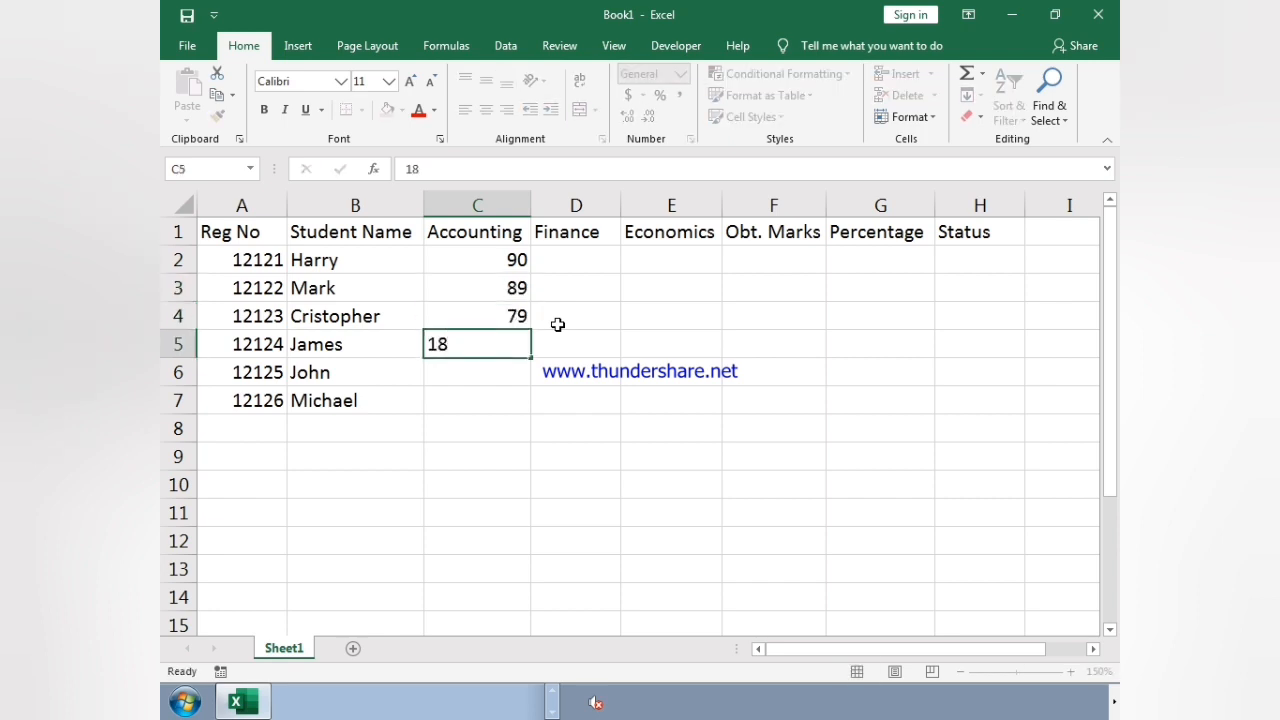
{"action": "key", "text": "Return"}
{"action": "type", "text": "9"}
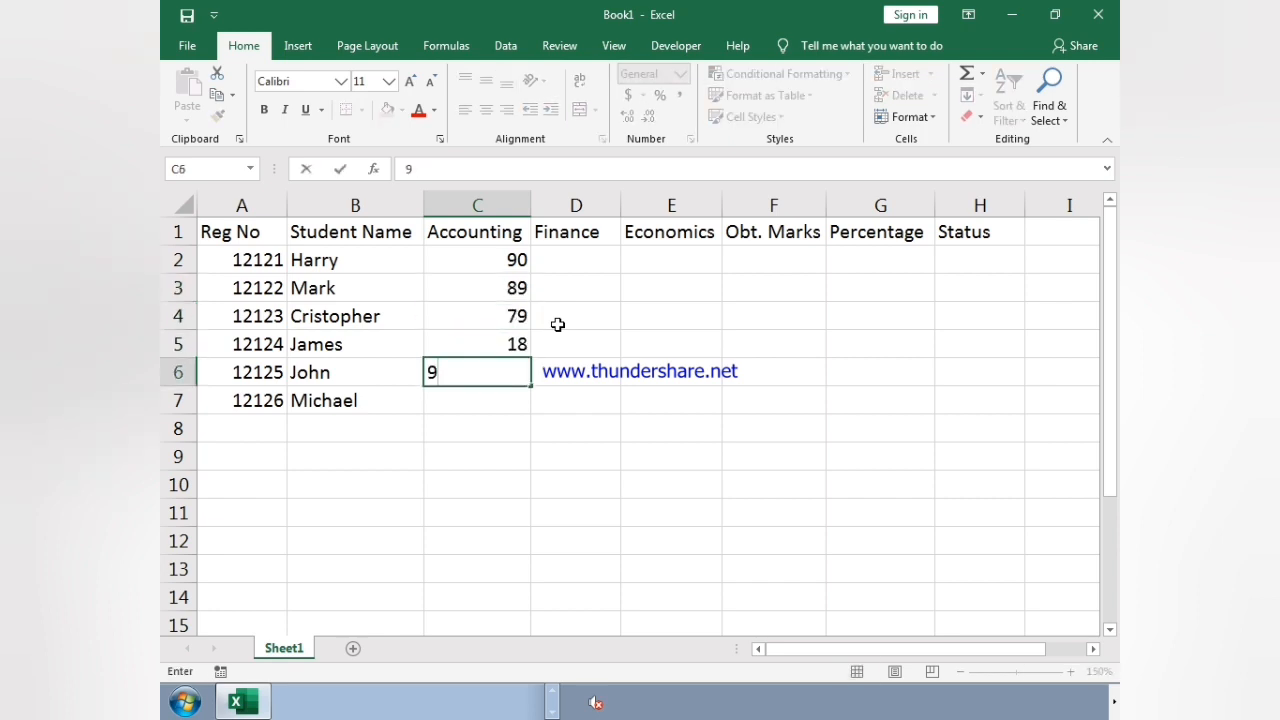
{"action": "type", "text": "3"}
{"action": "key", "text": "Return"}
{"action": "type", "text": "76"}
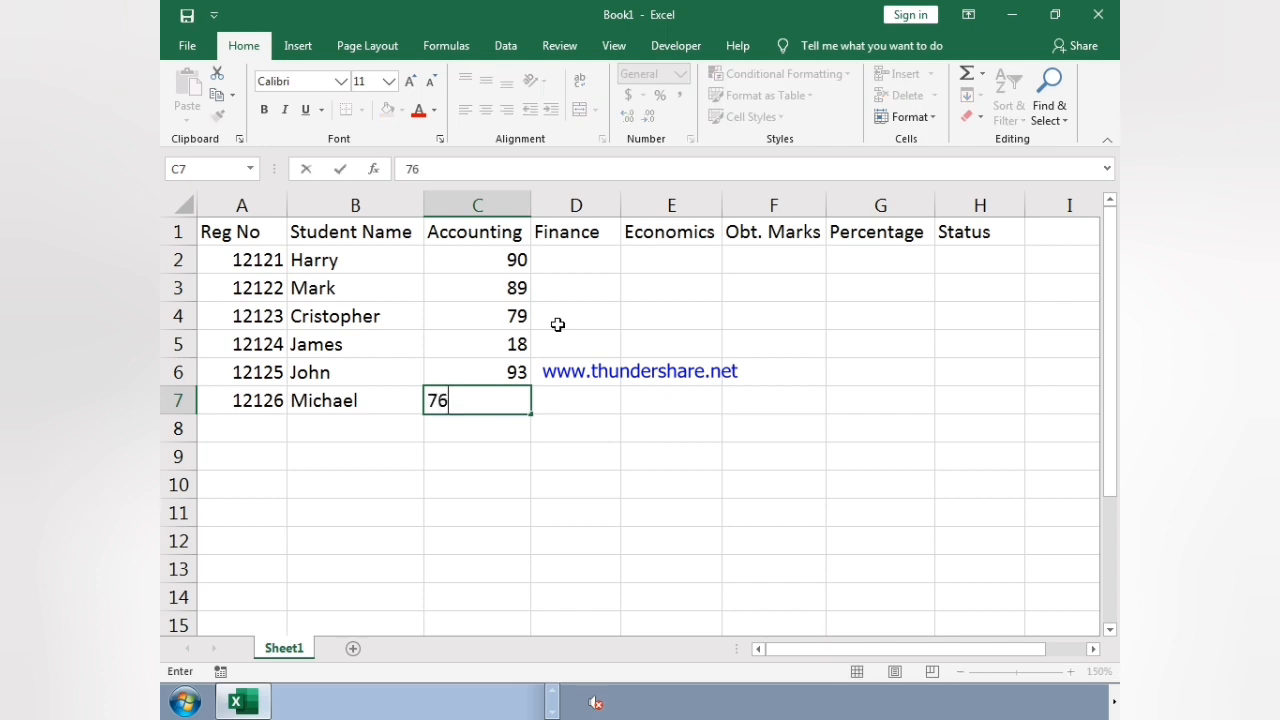
Enter the Finance marks 83, 79, 70, 33, 89 and 86 in cells D2 to D7.
{"action": "key", "text": "Right"}
{"action": "key", "text": "Up"}
{"action": "key", "text": "Up"}
{"action": "key", "text": "Up"}
{"action": "key", "text": "Up"}
{"action": "key", "text": "Up"}
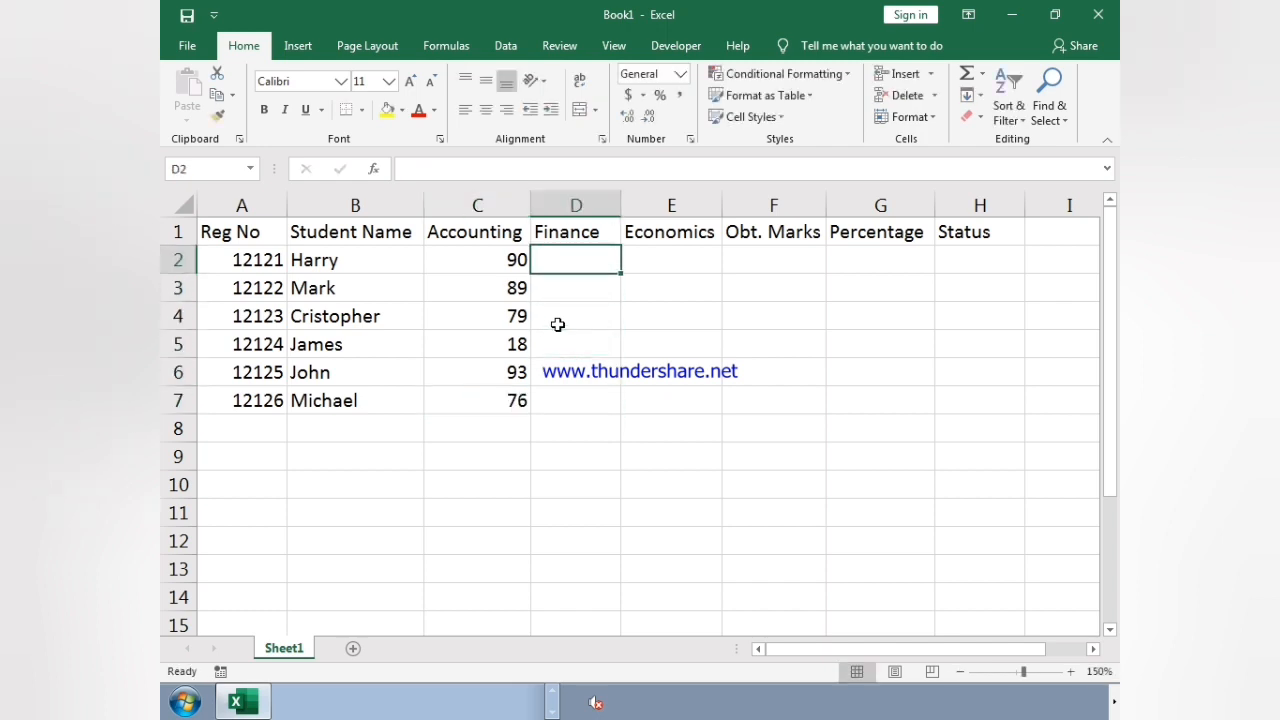
{"action": "type", "text": "83"}
{"action": "key", "text": "Return"}
{"action": "type", "text": "79"}
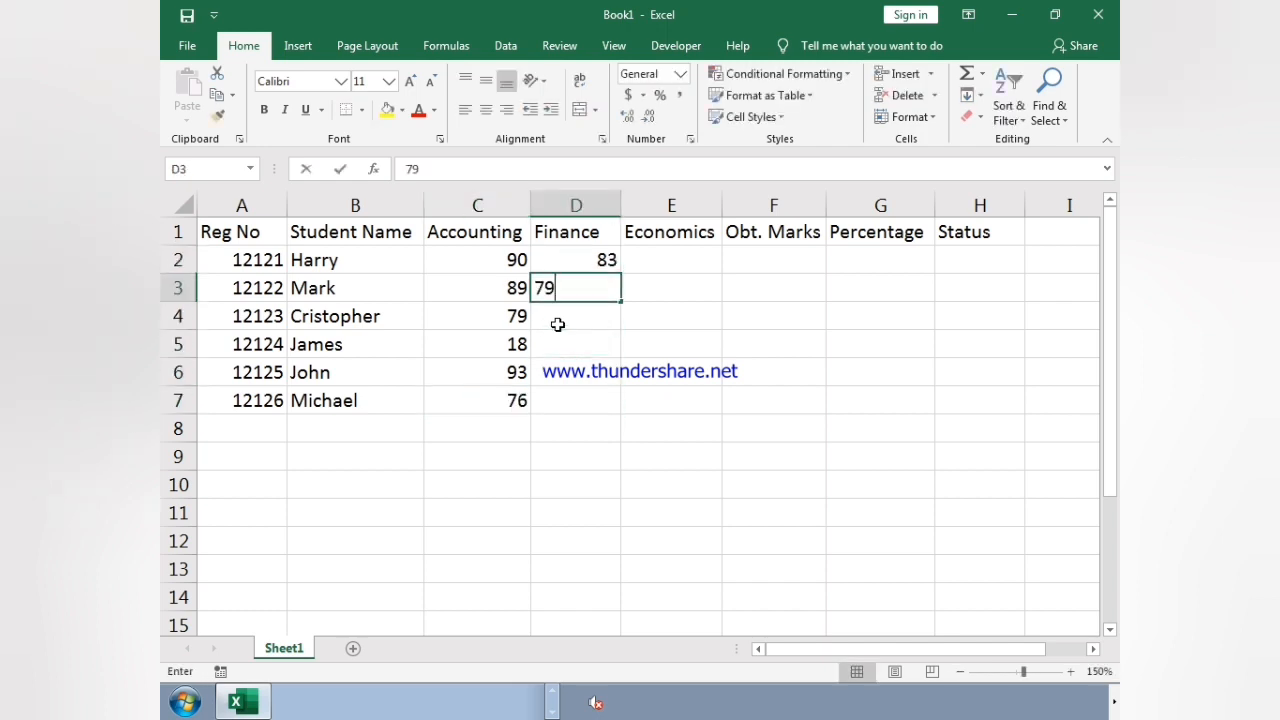
{"action": "key", "text": "Return"}
{"action": "type", "text": "70"}
{"action": "key", "text": "Return"}
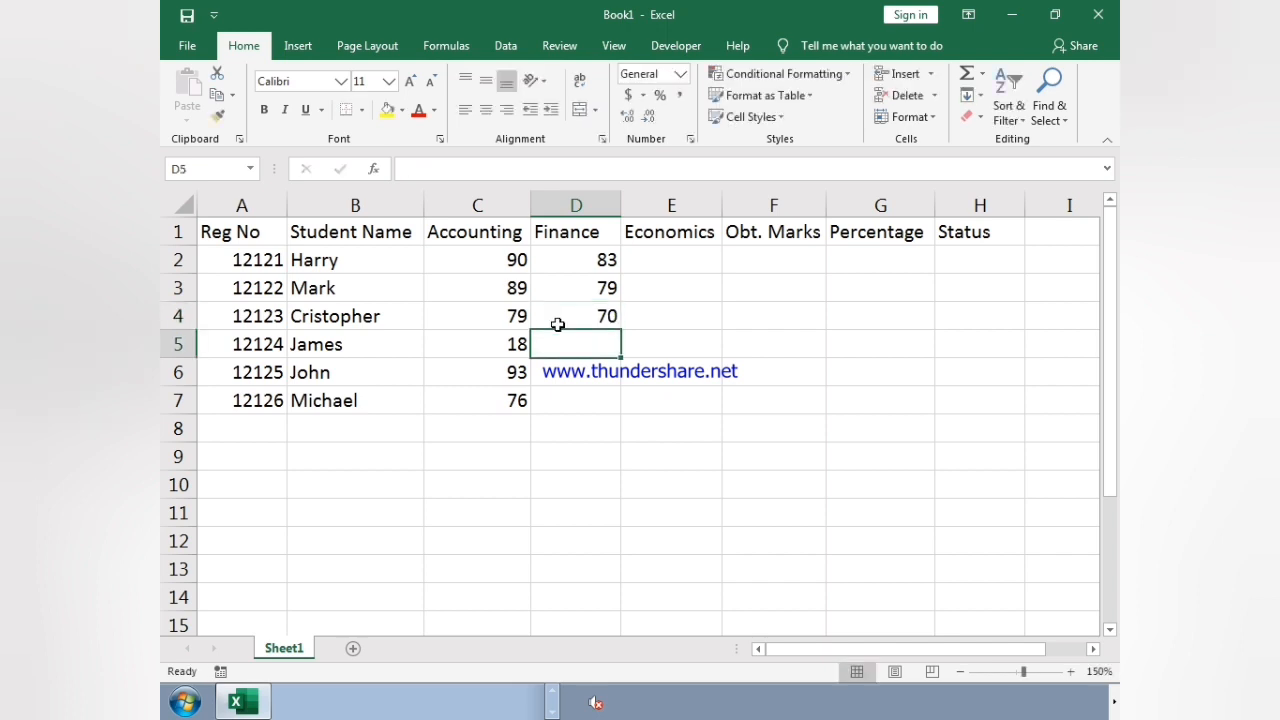
{"action": "type", "text": "33"}
{"action": "key", "text": "Return"}
{"action": "type", "text": "89"}
{"action": "key", "text": "Return"}
{"action": "type", "text": "86"}
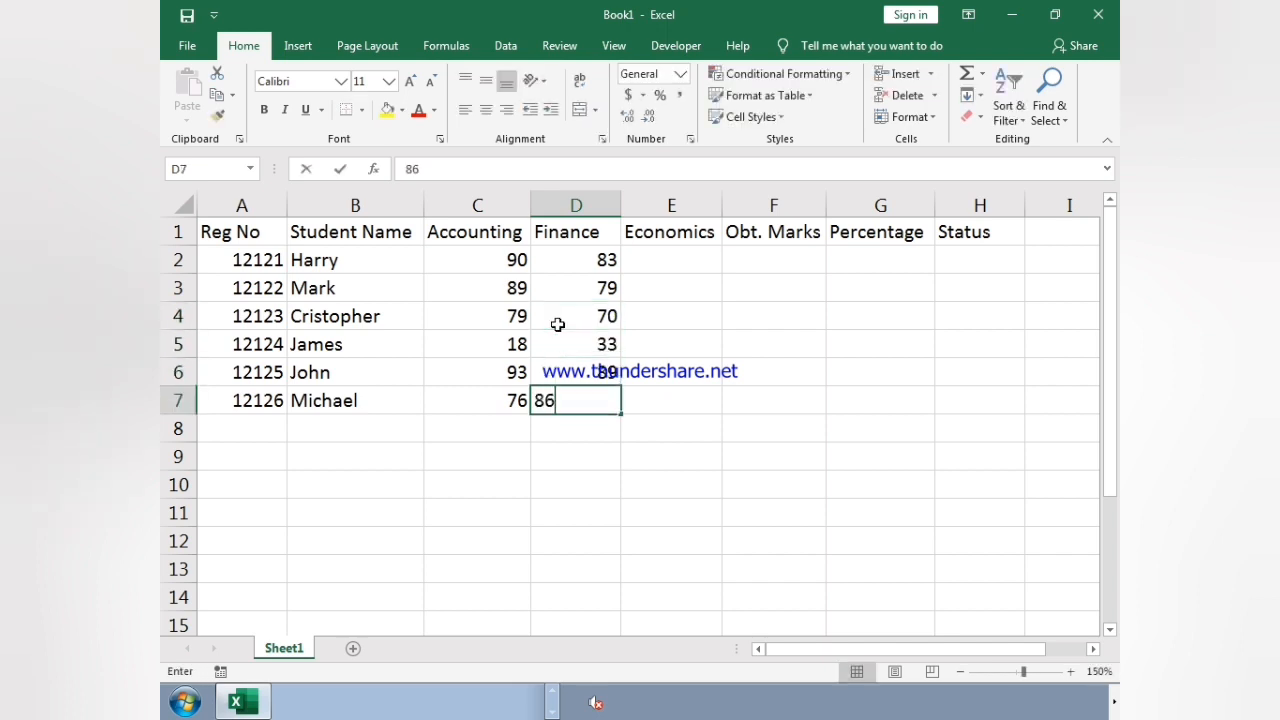
Enter the Economics marks 79, 79, 70, 40, 90 and 21 in cells E2 to E7.
{"action": "key", "text": "Right"}
{"action": "key", "text": "Up"}
{"action": "key", "text": "Up"}
{"action": "key", "text": "Up"}
{"action": "key", "text": "Up"}
{"action": "key", "text": "Up"}
{"action": "key", "text": "Up"}
{"action": "key", "text": "Down"}
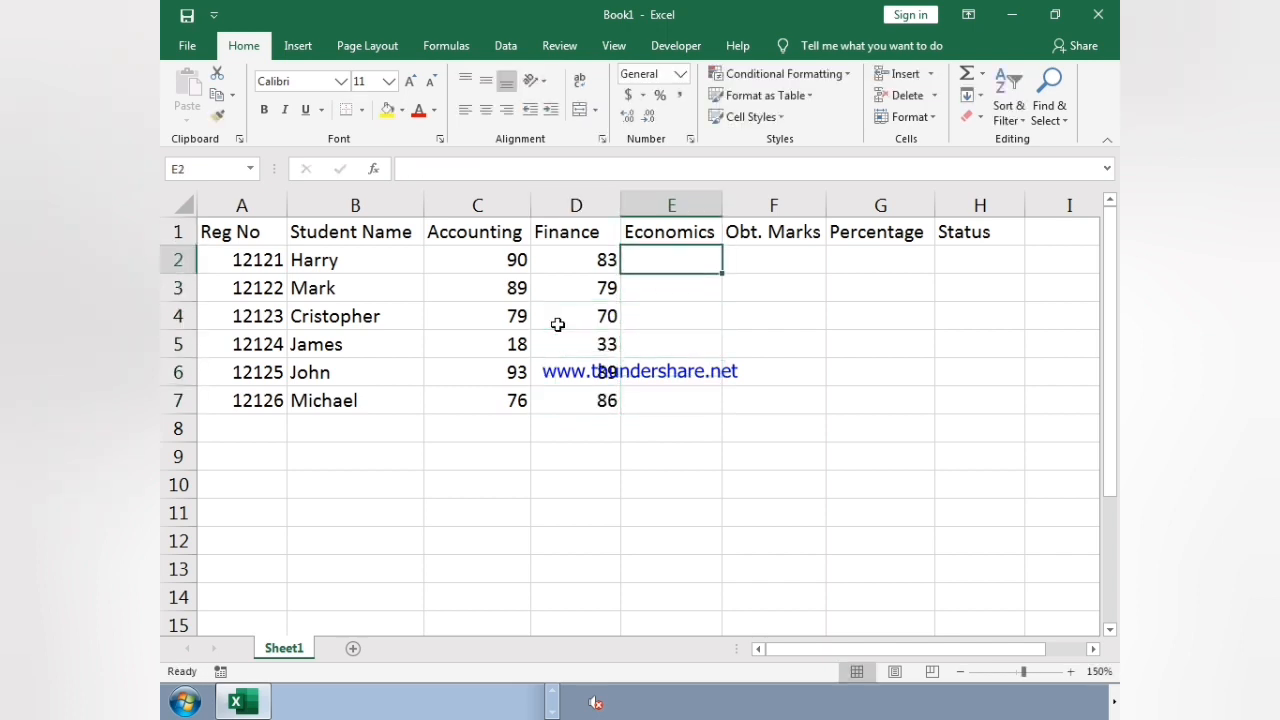
{"action": "type", "text": "79"}
{"action": "key", "text": "Return"}
{"action": "type", "text": "79"}
{"action": "key", "text": "Return"}
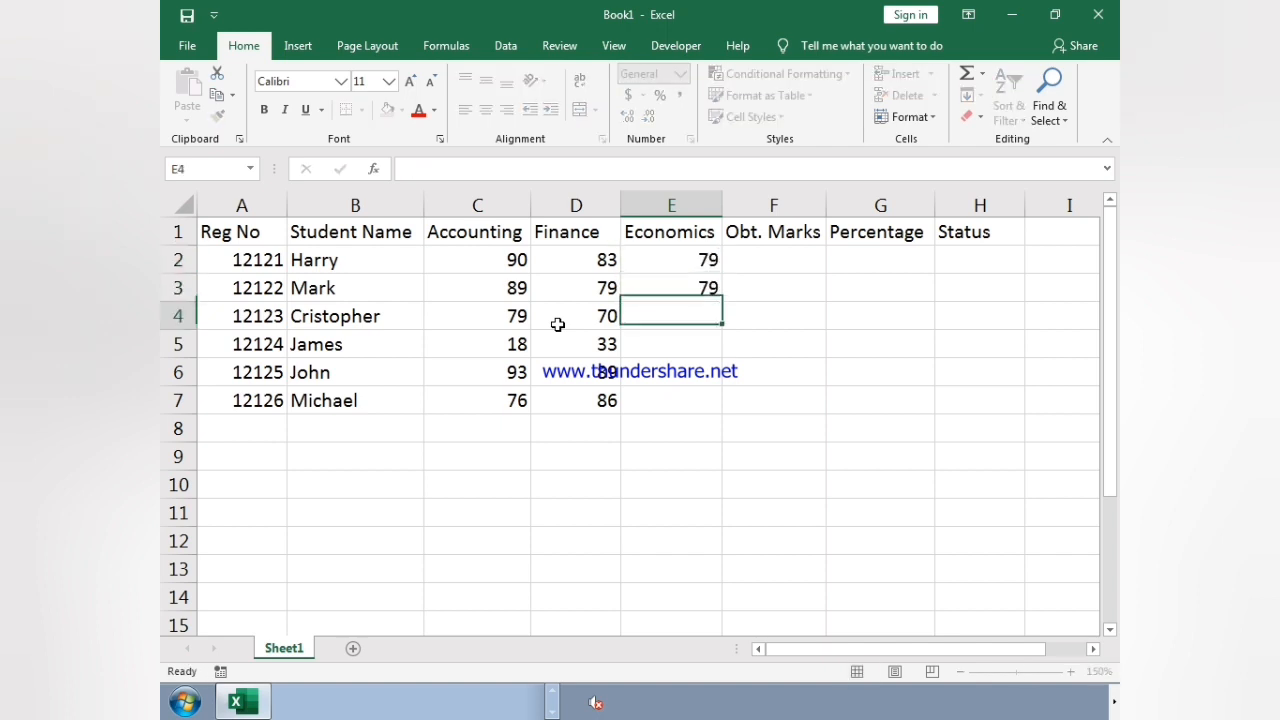
{"action": "type", "text": "70"}
{"action": "key", "text": "Return"}
{"action": "type", "text": "40"}
{"action": "key", "text": "Return"}
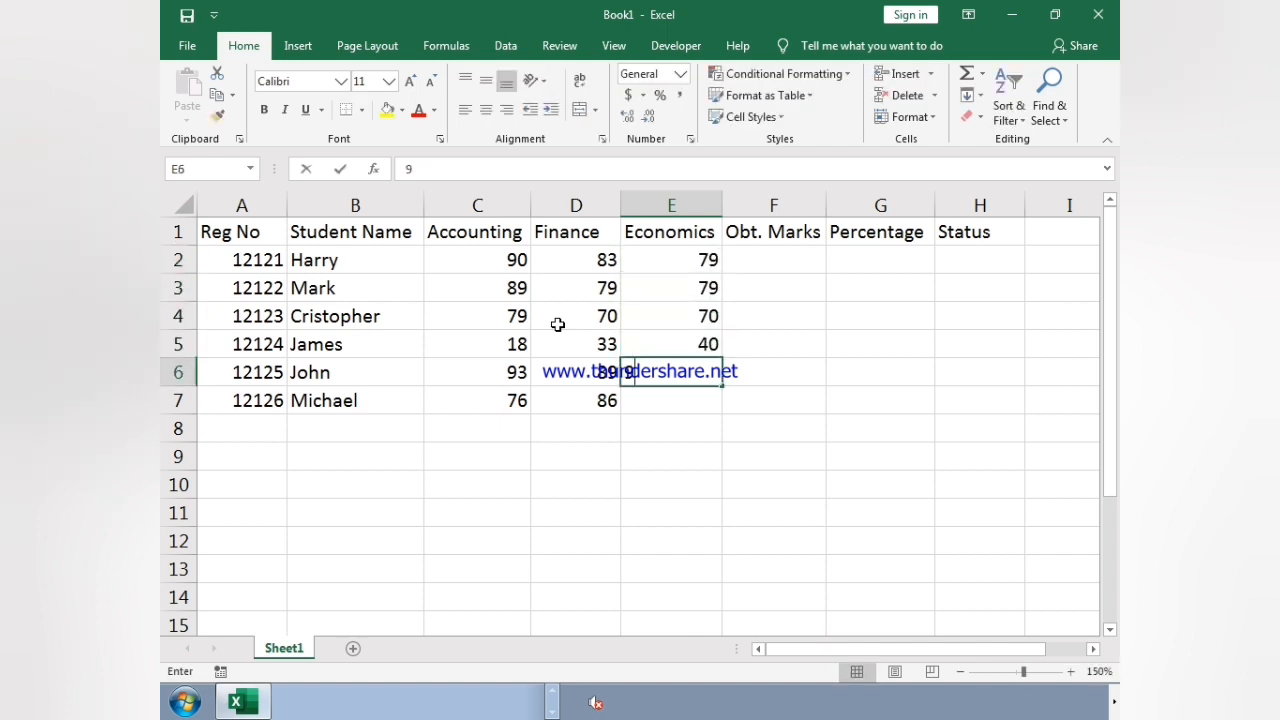
{"action": "type", "text": "90"}
{"action": "key", "text": "Return"}
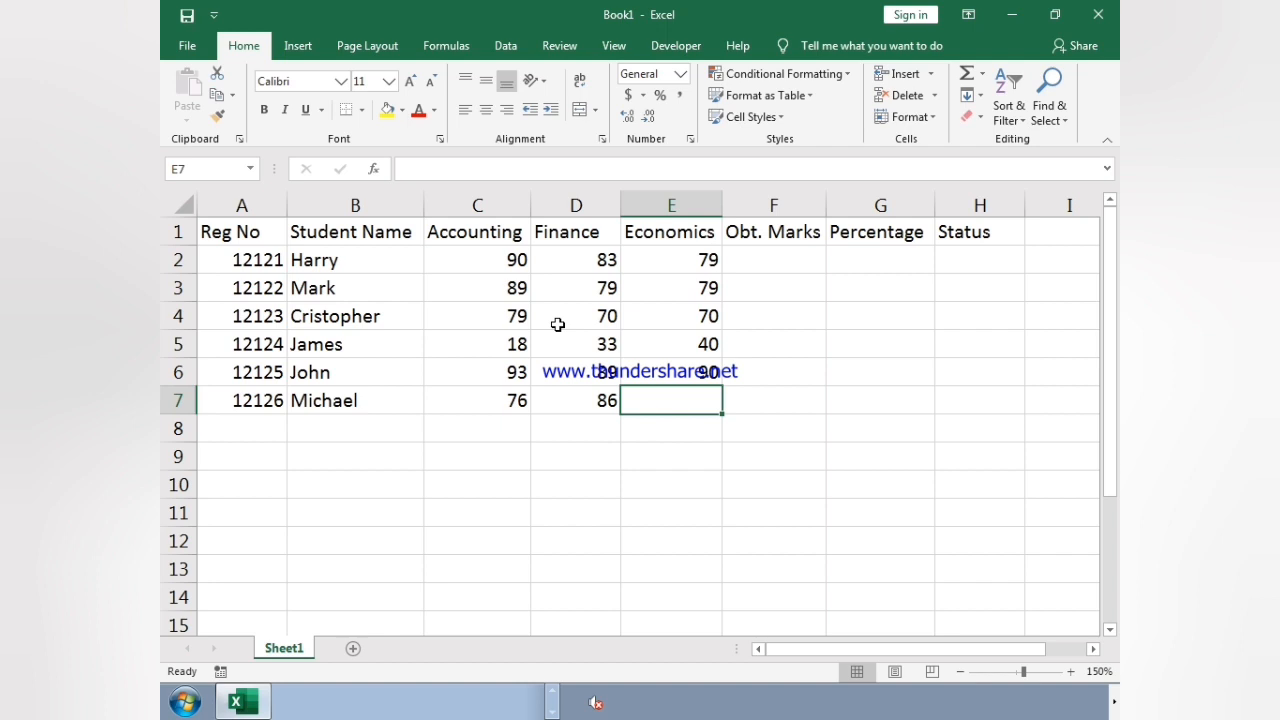
{"action": "type", "text": "21"}
{"action": "key", "text": "Tab"}
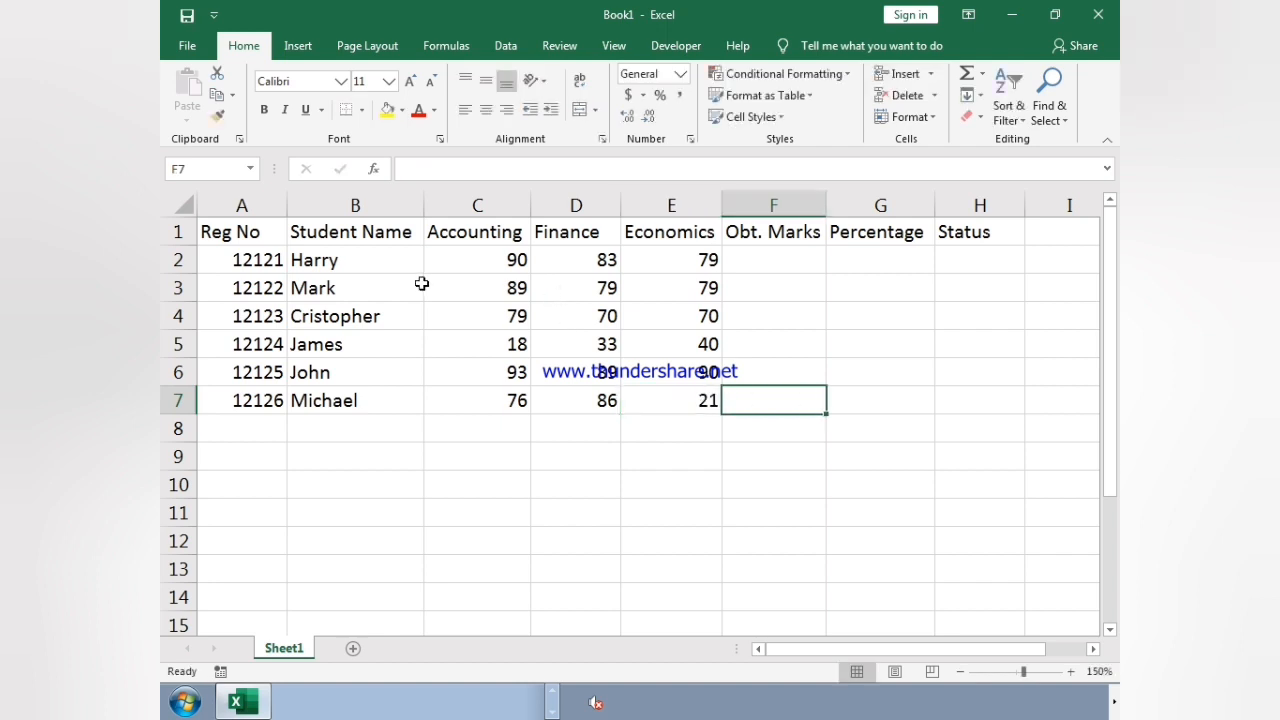
Calculate the obtained marks in F2 with =SUM(C2:E2) and fill the formula down to F7.
{"action": "left_click", "coordinate": [764, 260]}
{"action": "type", "text": "=su"}
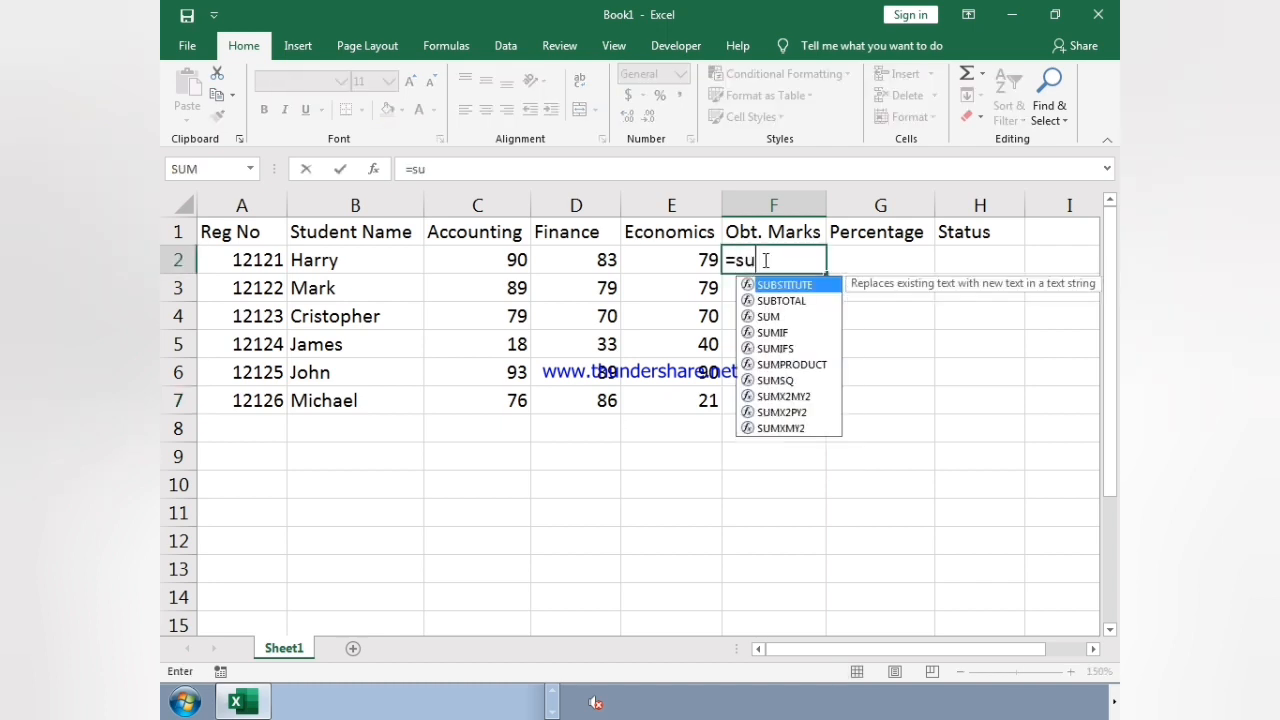
{"action": "type", "text": "m("}
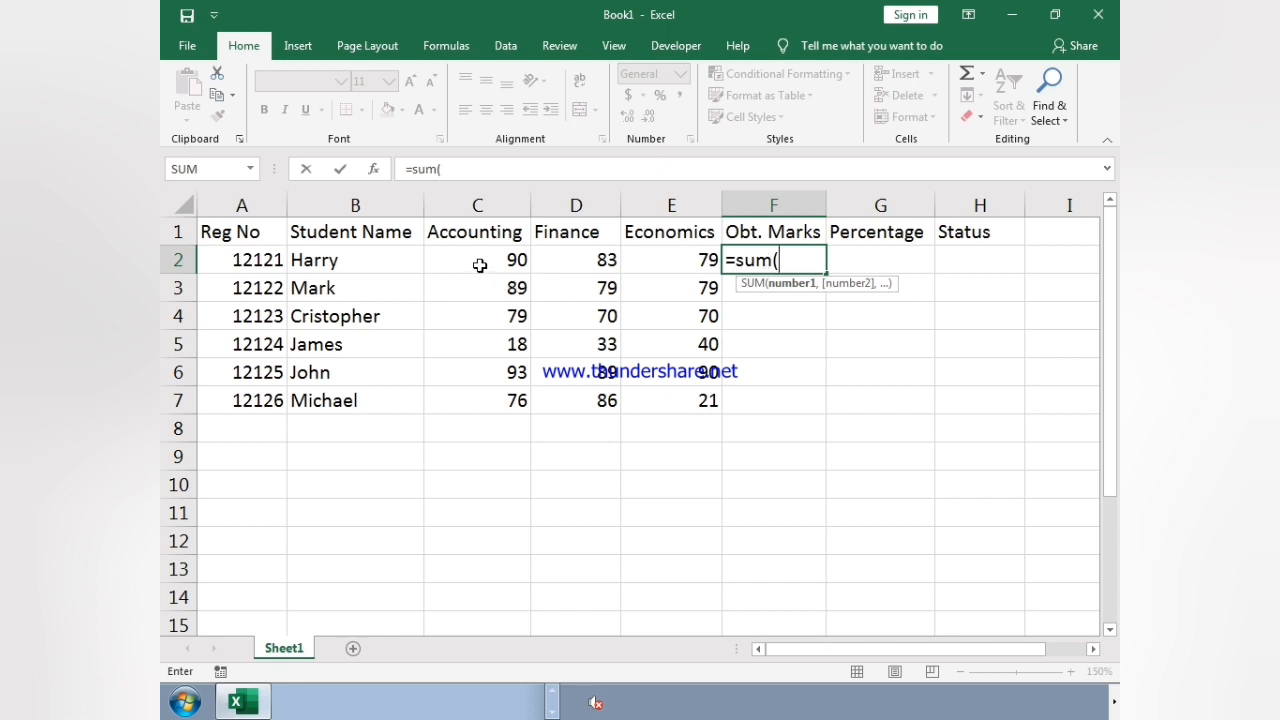
{"action": "left_click_drag", "start_coordinate": [490, 258], "coordinate": [654, 260]}
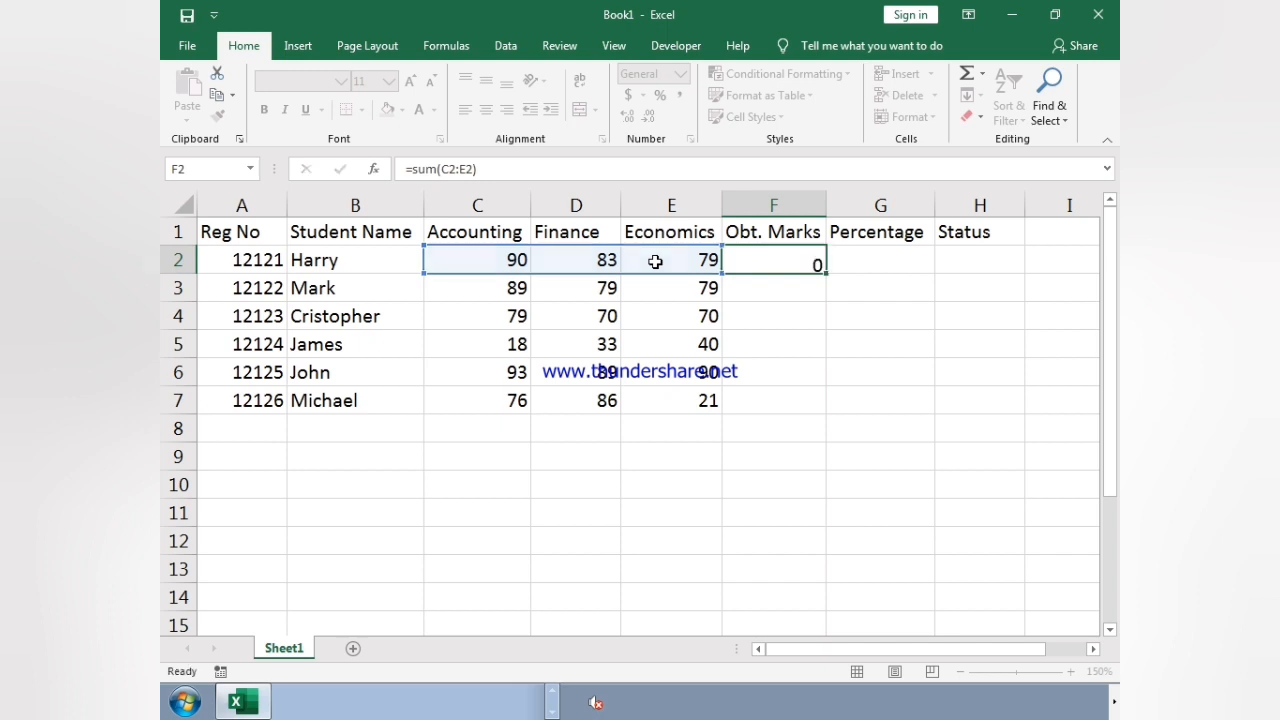
{"action": "key", "text": "Return"}
{"action": "left_click", "coordinate": [789, 251]}
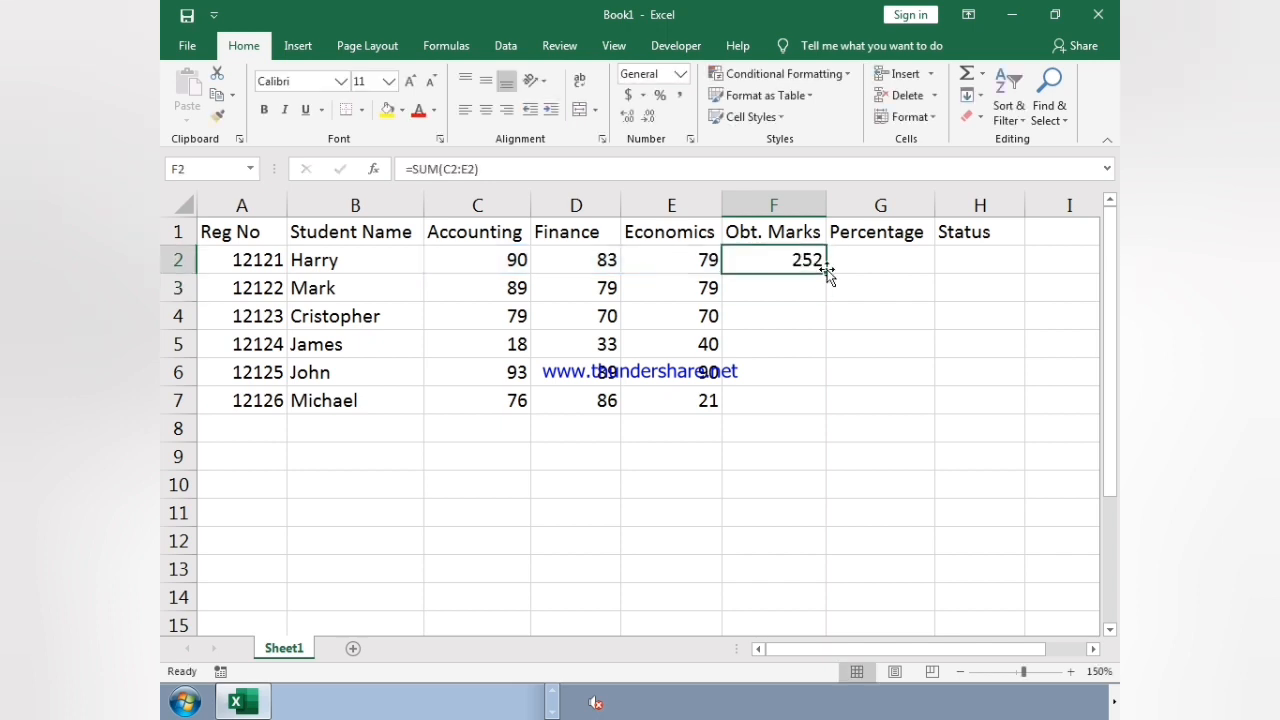
{"action": "left_click_drag", "start_coordinate": [827, 274], "coordinate": [820, 406]}
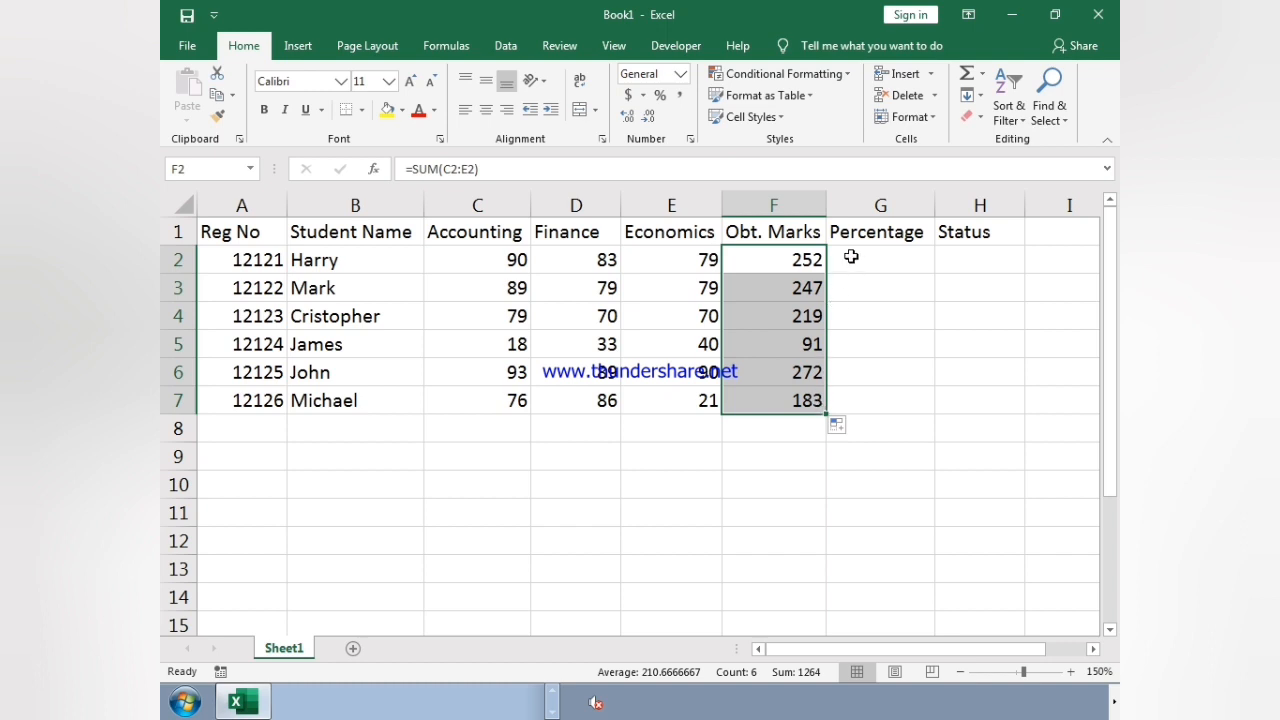
Apply the Percentage number format to the empty Percentage cells G2 to G7.
{"action": "left_click", "coordinate": [851, 256]}
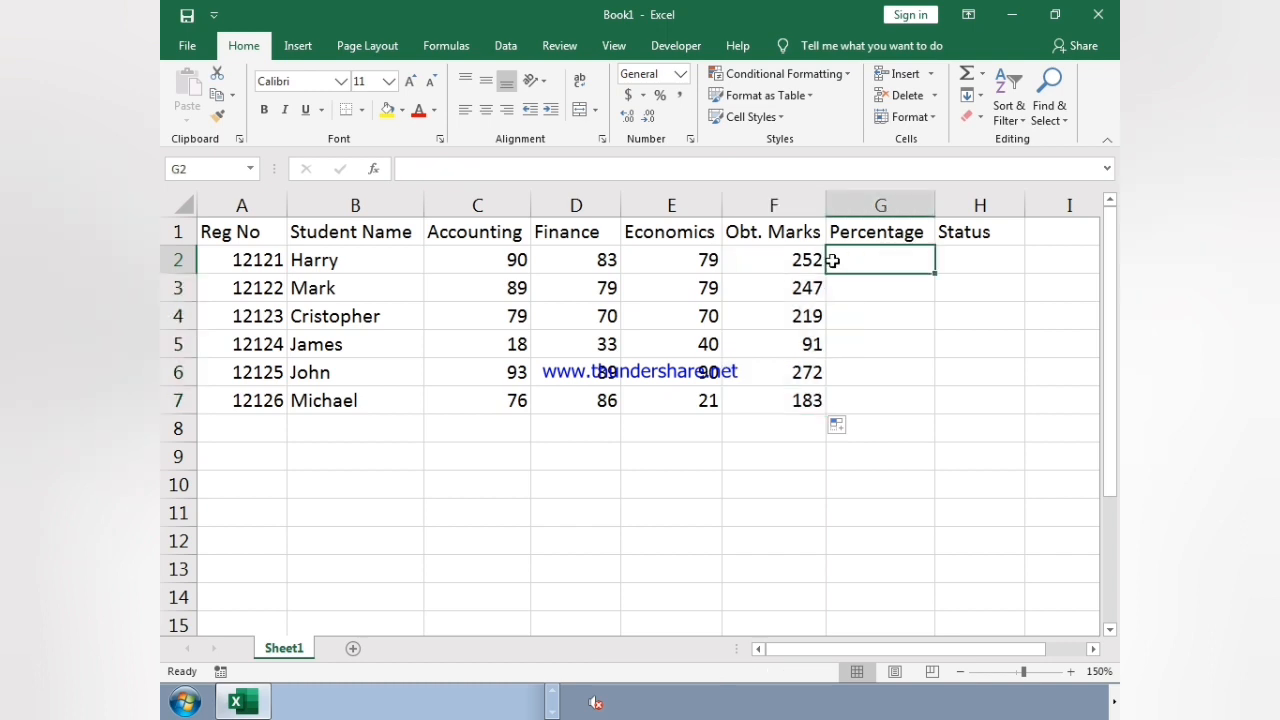
{"action": "left_click_drag", "start_coordinate": [843, 259], "coordinate": [846, 397]}
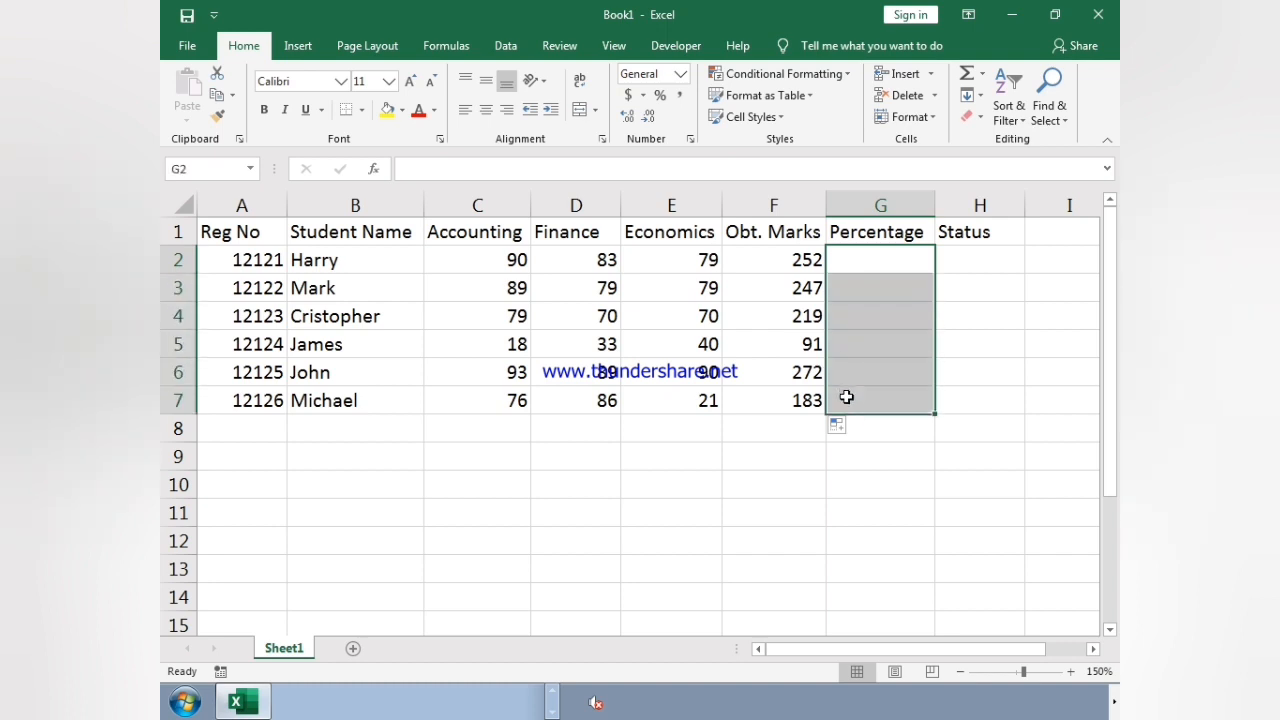
{"action": "left_click", "coordinate": [660, 96]}
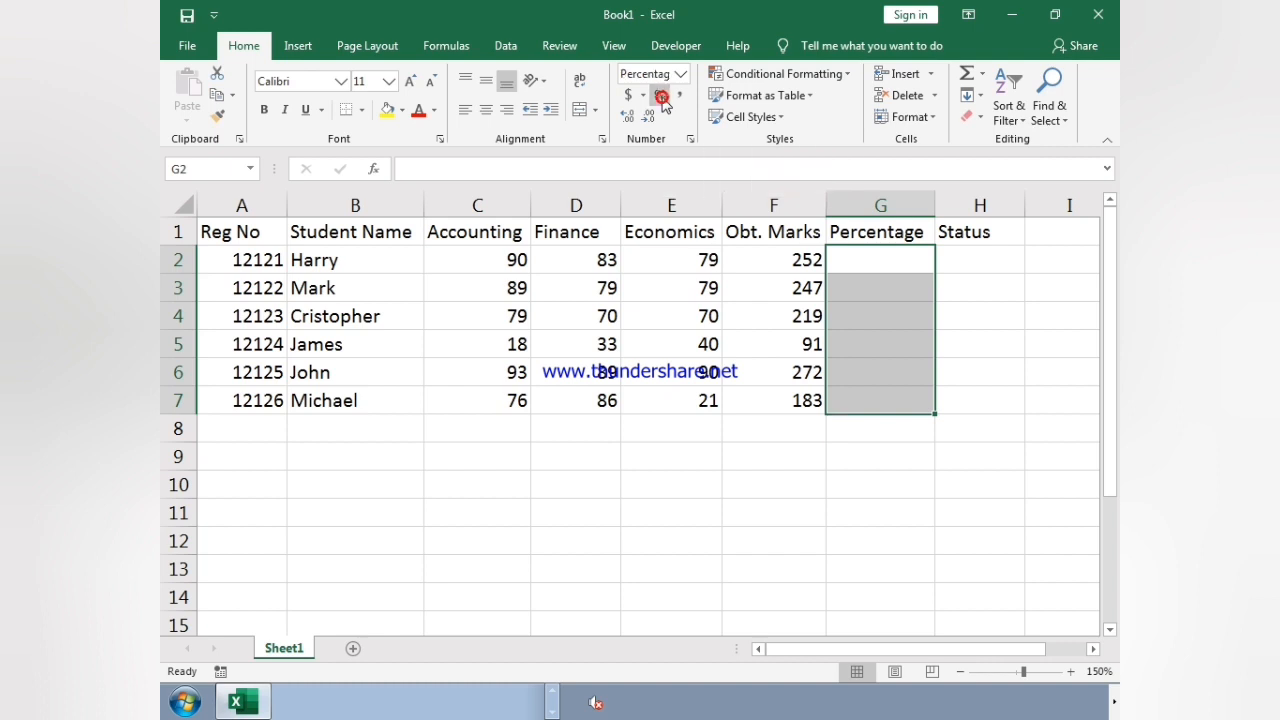
{"action": "left_click", "coordinate": [843, 258]}
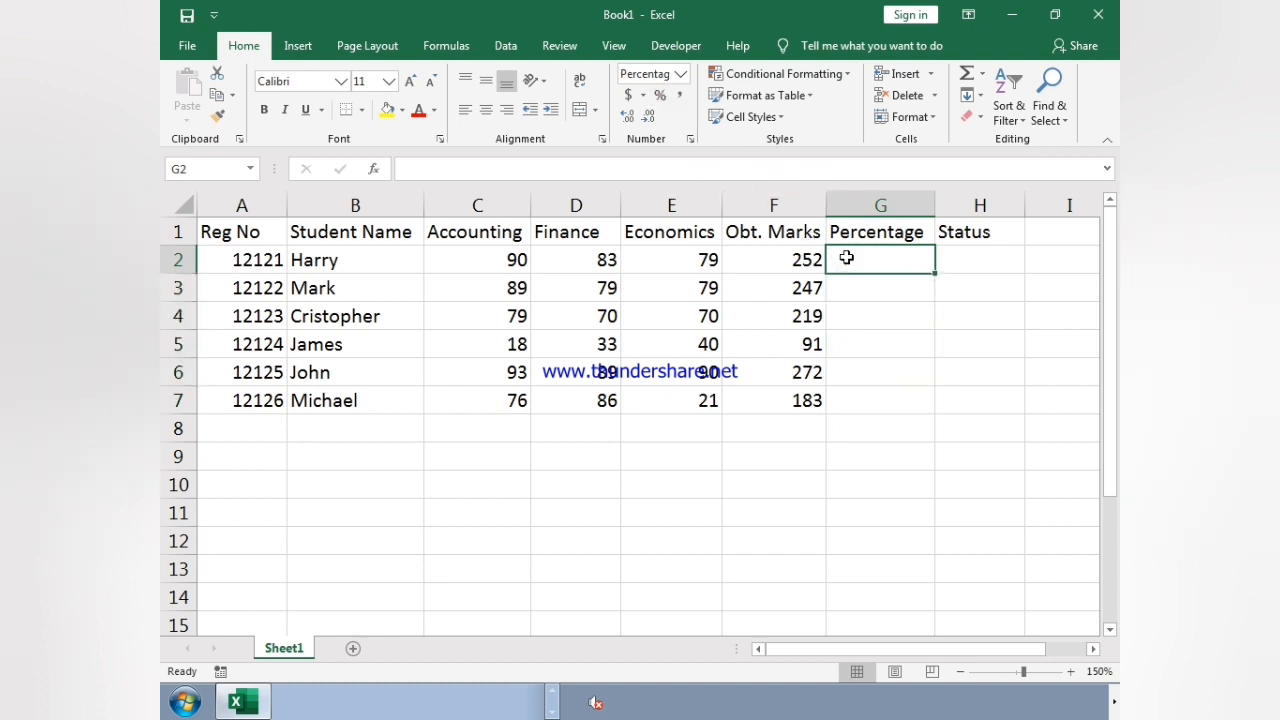
Calculate the percentage in G2 with =F2/300 and fill the formula down to G7.
{"action": "type", "text": "="}
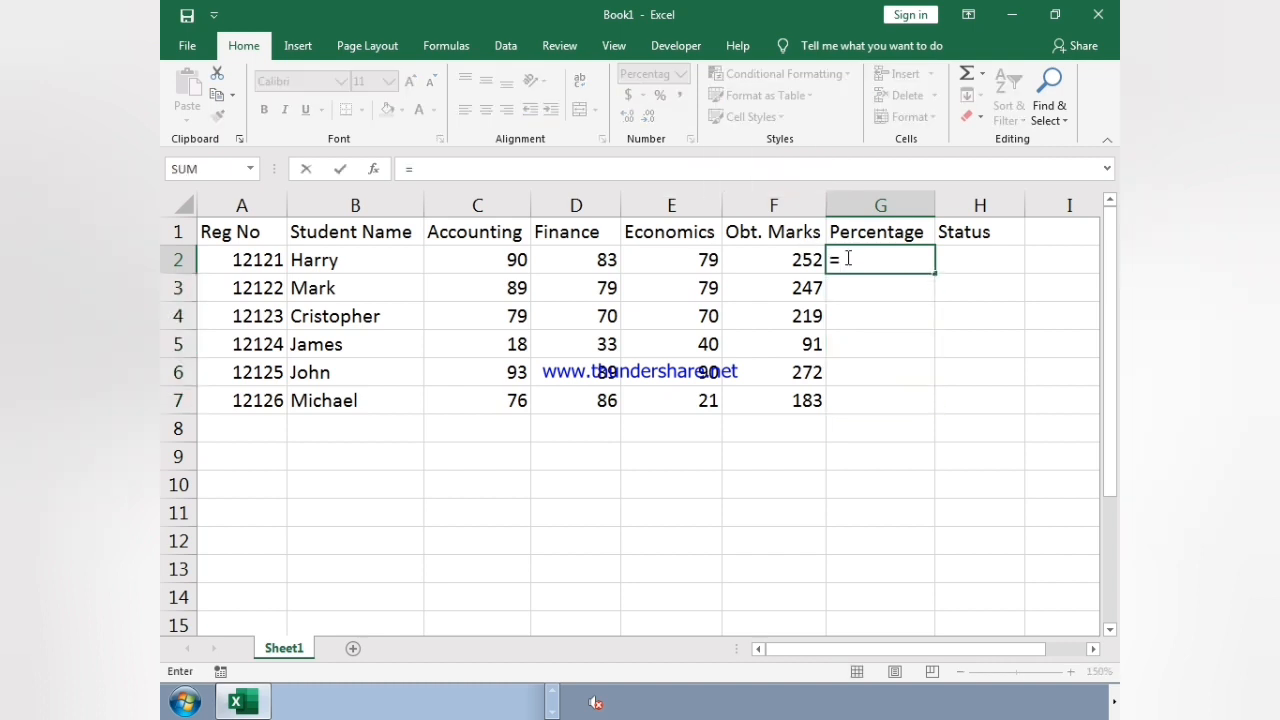
{"action": "left_click", "coordinate": [795, 258]}
{"action": "type", "text": "/"}
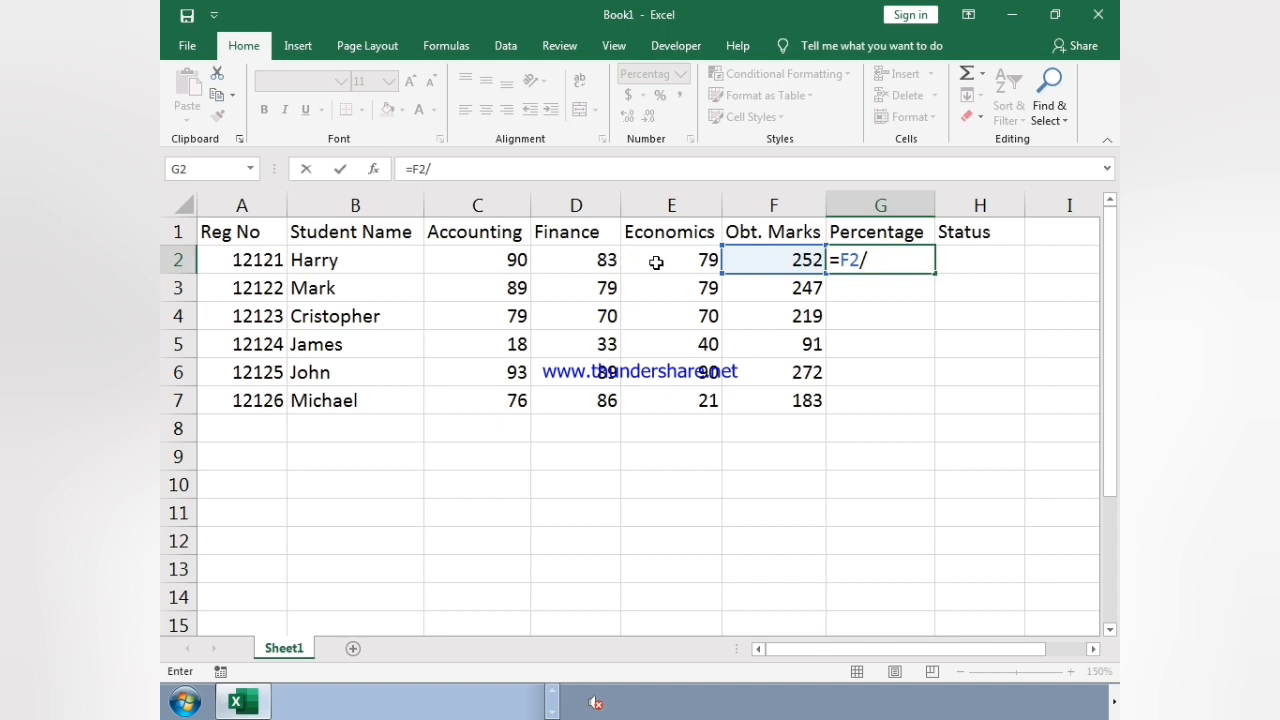
{"action": "type", "text": "300"}
{"action": "key", "text": "Return"}
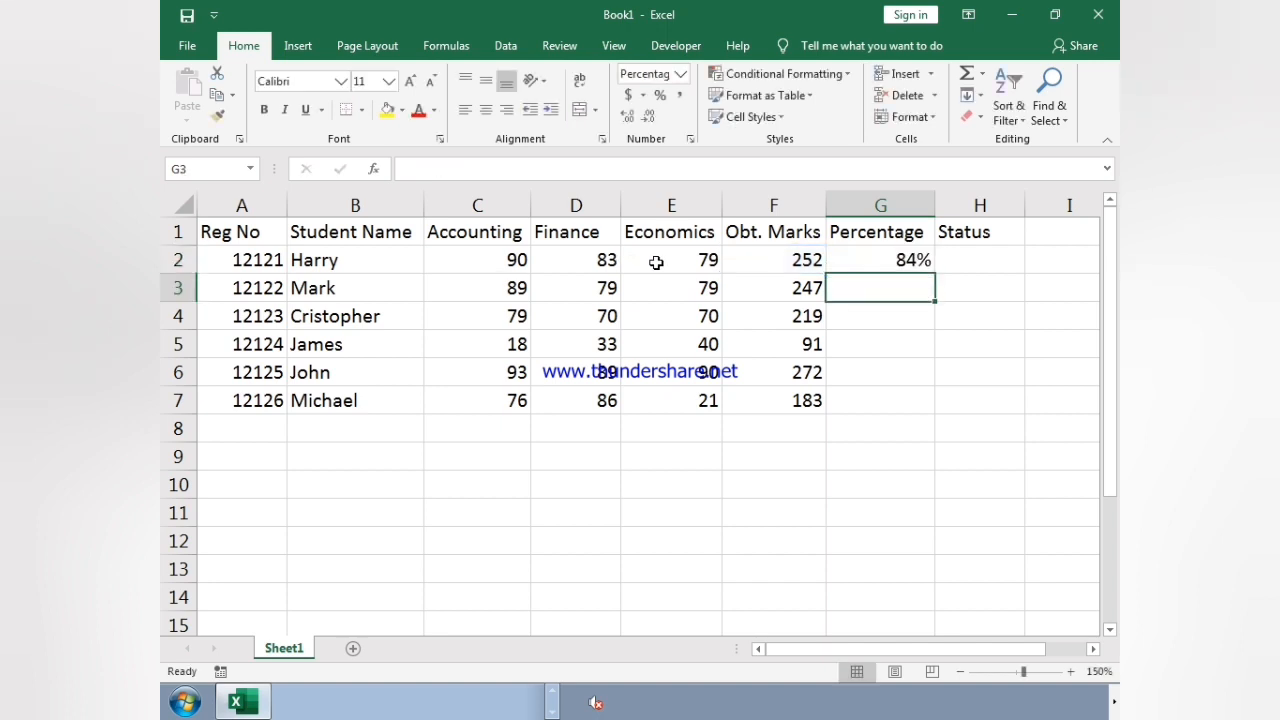
{"action": "key", "text": "Up"}
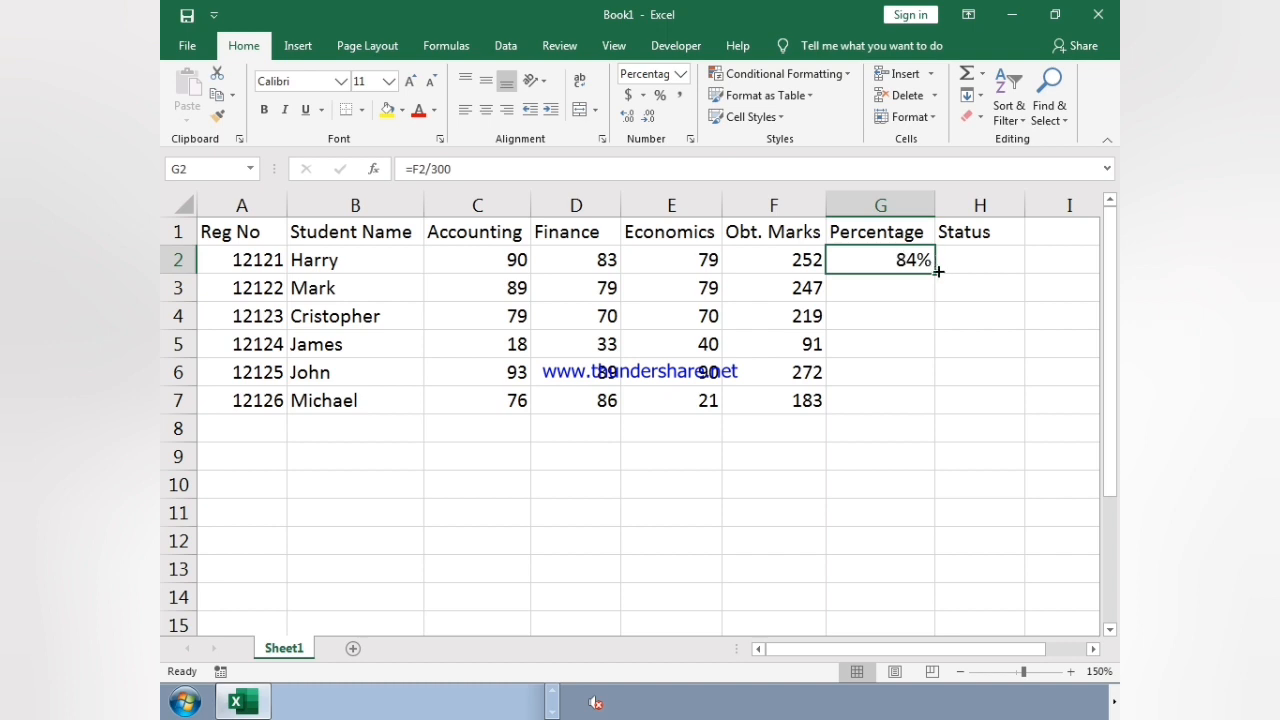
{"action": "left_click_drag", "start_coordinate": [934, 274], "coordinate": [924, 409]}
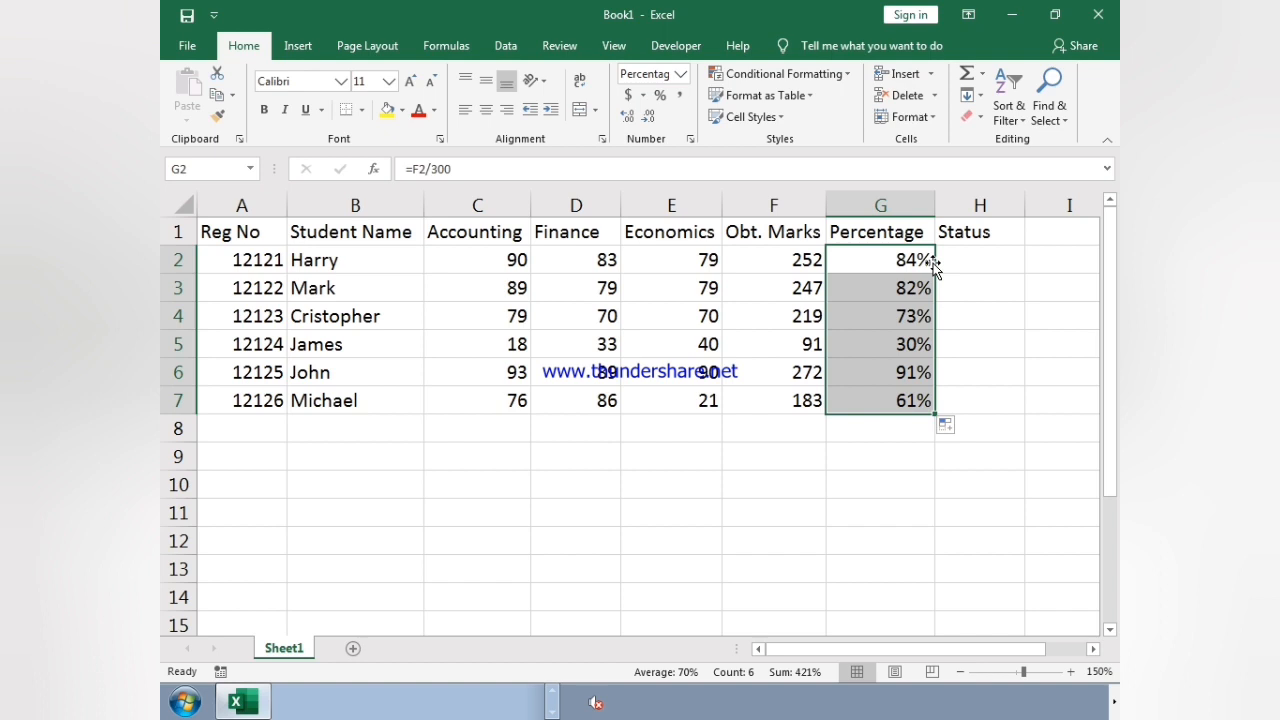
Center all the table contents in A1:H7 horizontally and make the header row A1:H1 bold.
{"action": "left_click_drag", "start_coordinate": [228, 232], "coordinate": [945, 229]}
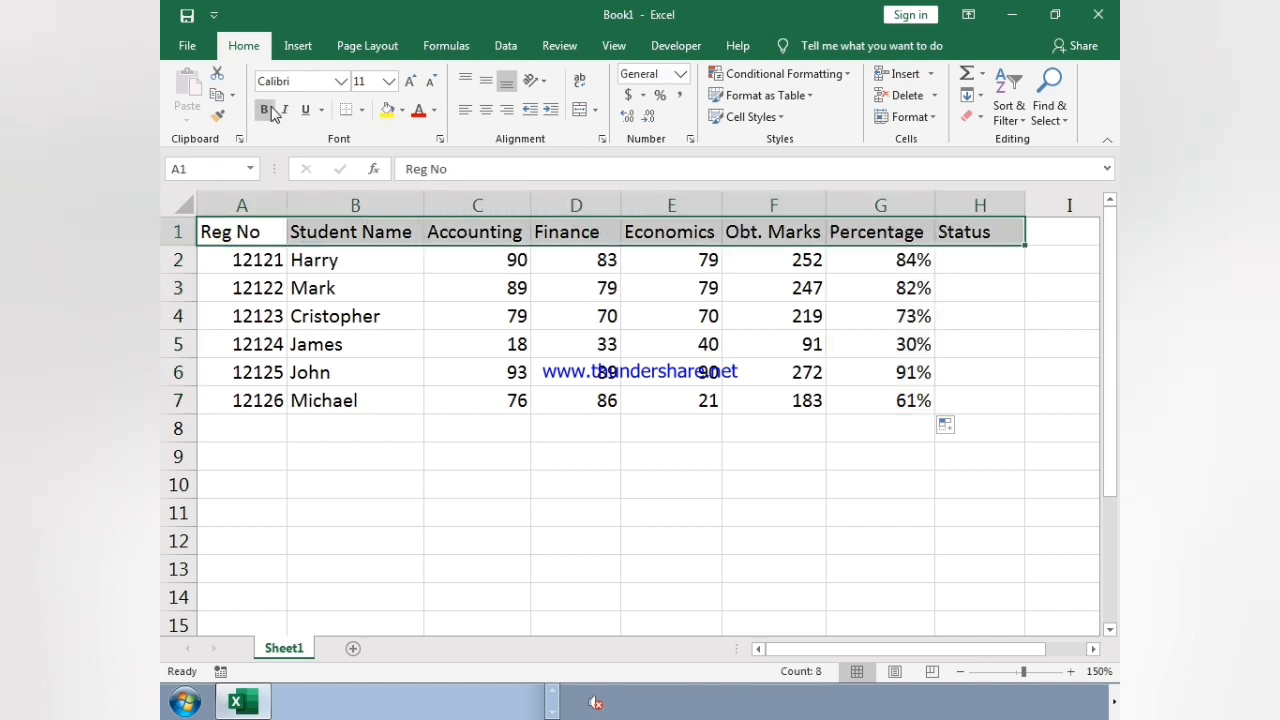
{"action": "left_click", "coordinate": [485, 112]}
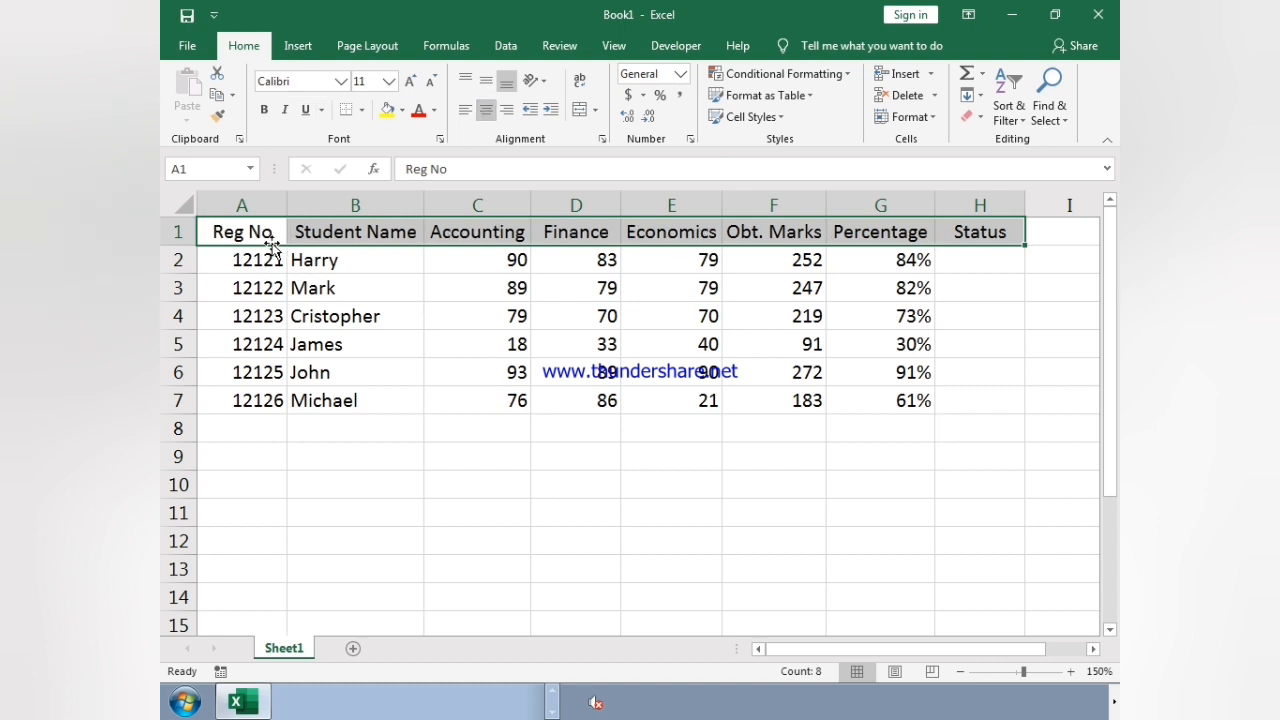
{"action": "left_click_drag", "start_coordinate": [263, 232], "coordinate": [990, 404]}
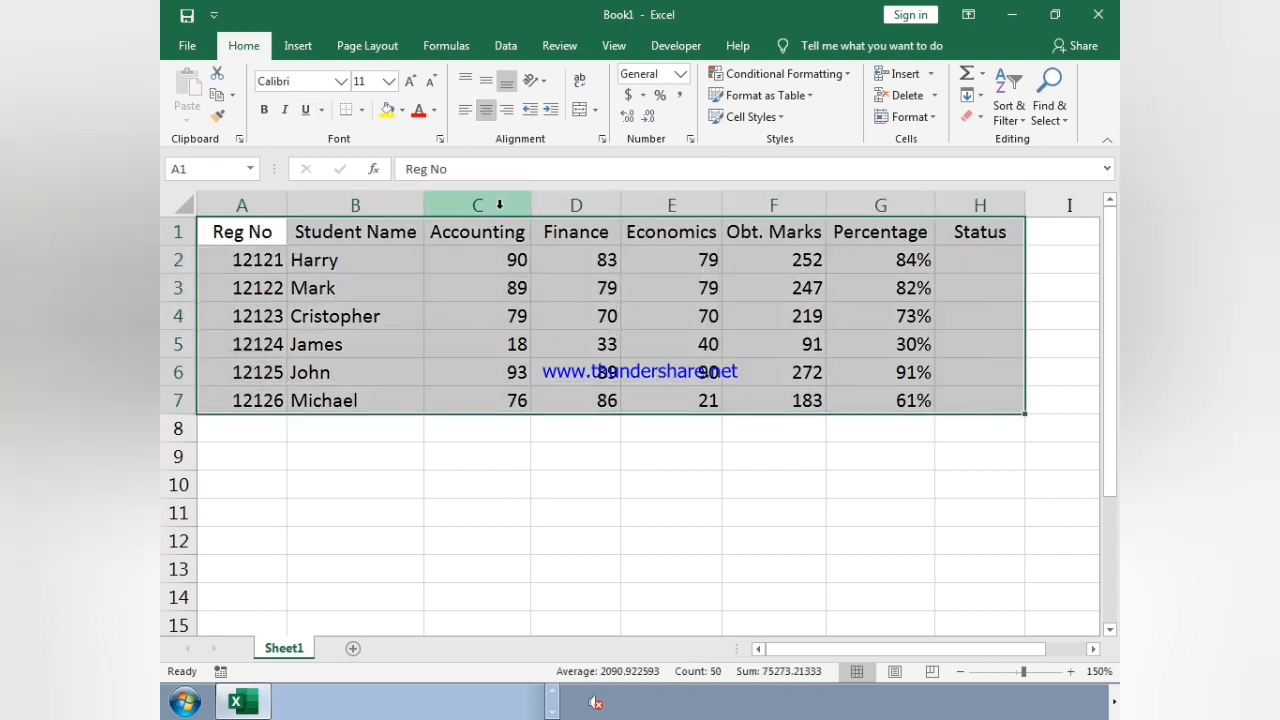
{"action": "left_click", "coordinate": [485, 112]}
{"action": "left_click", "coordinate": [483, 116]}
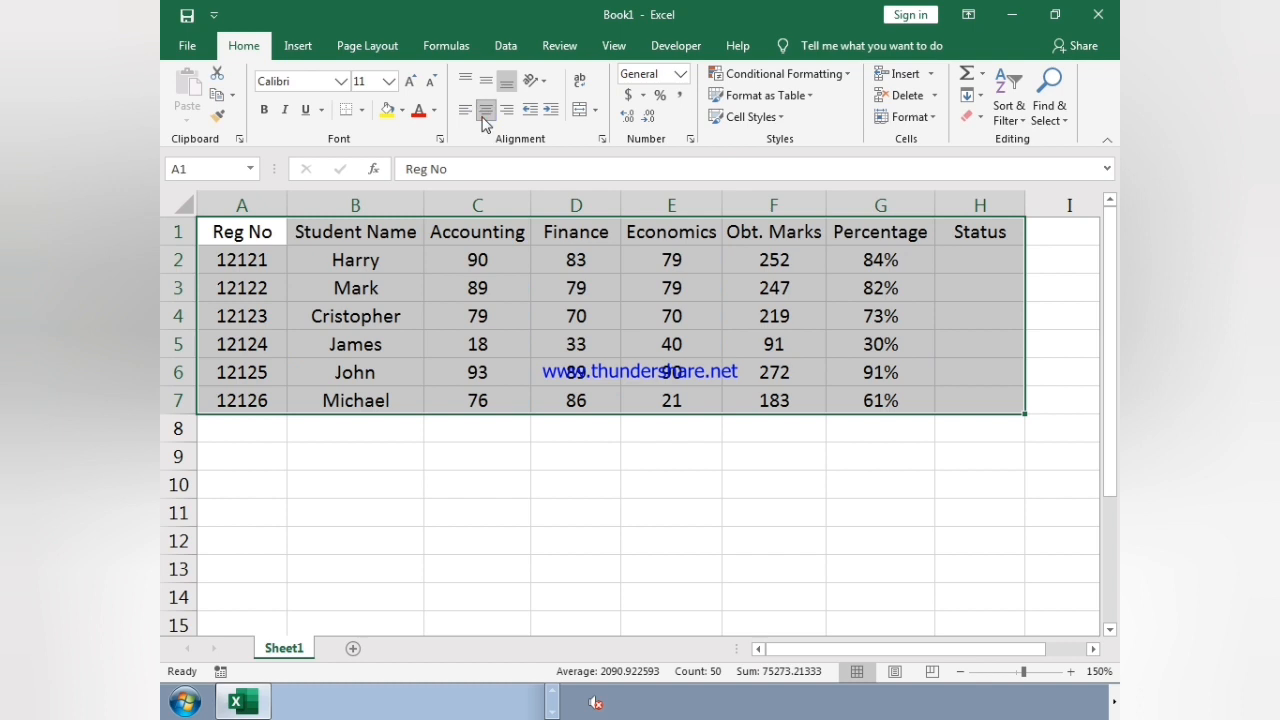
{"action": "left_click_drag", "start_coordinate": [257, 232], "coordinate": [938, 221]}
{"action": "left_click", "coordinate": [265, 110]}
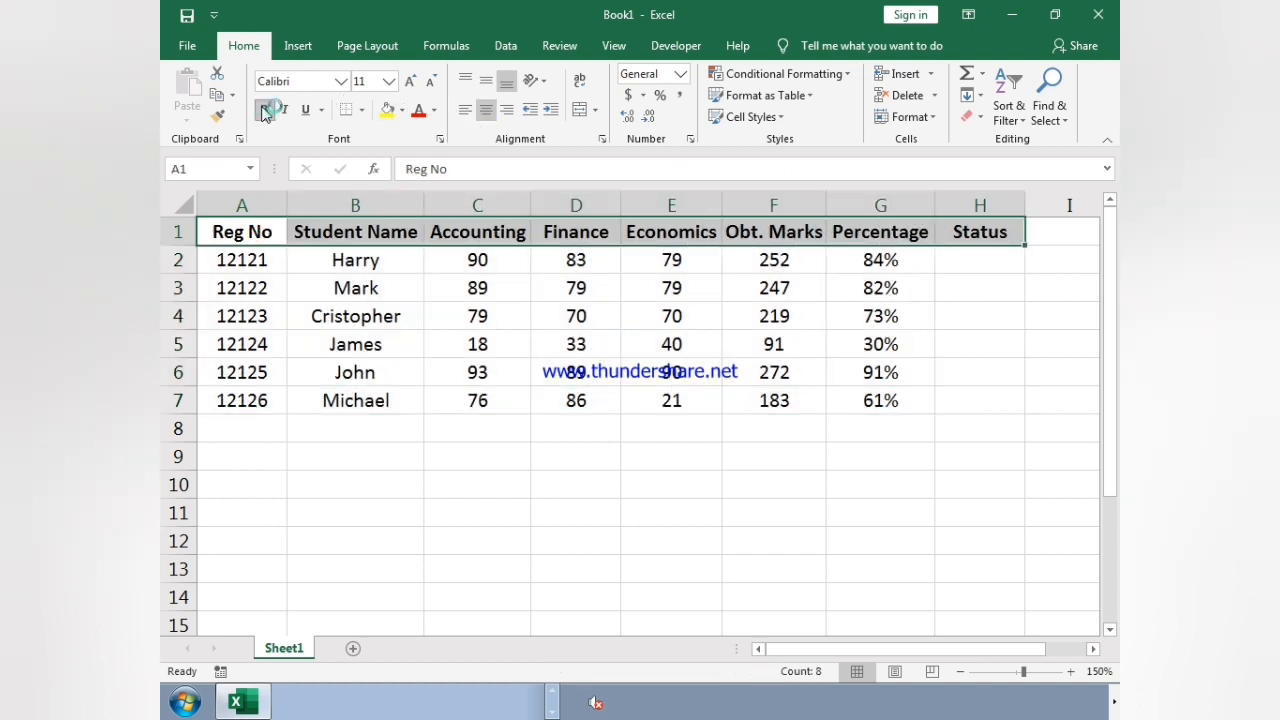
Apply all borders to the marks table A1:H7.
{"action": "left_click", "coordinate": [255, 233]}
{"action": "left_click_drag", "start_coordinate": [255, 233], "coordinate": [976, 208]}
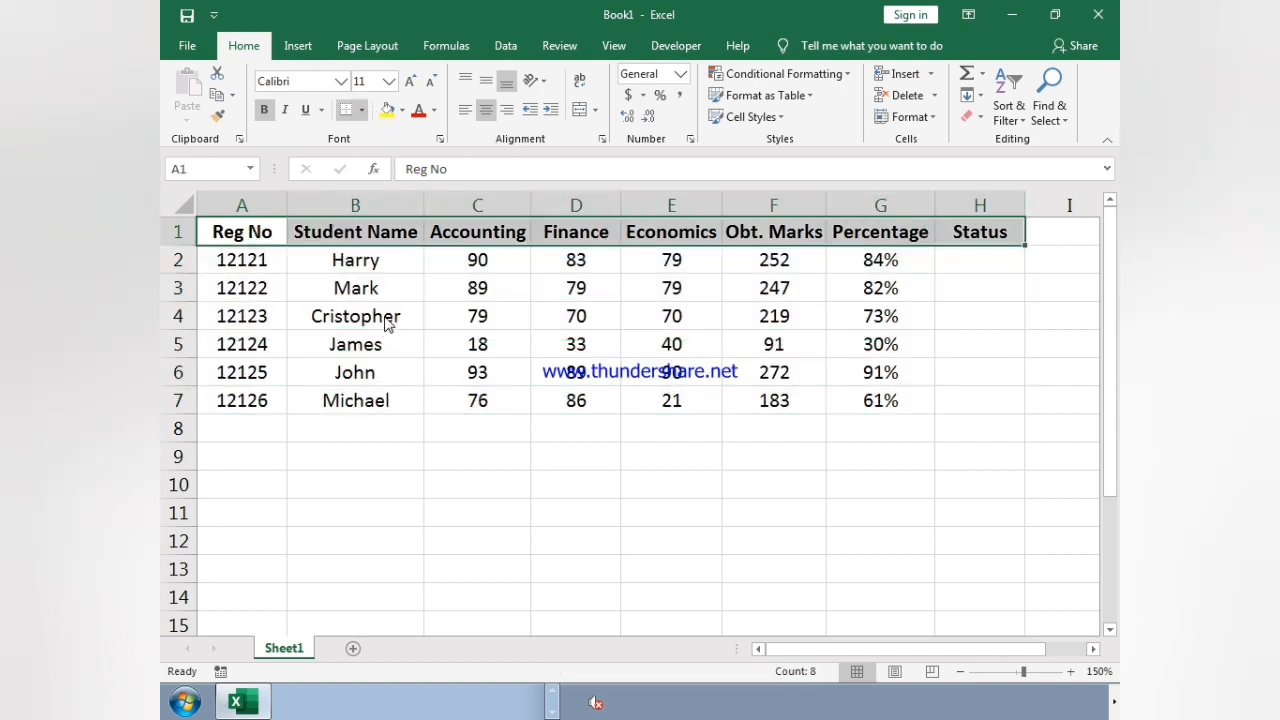
{"action": "left_click_drag", "start_coordinate": [258, 243], "coordinate": [971, 394]}
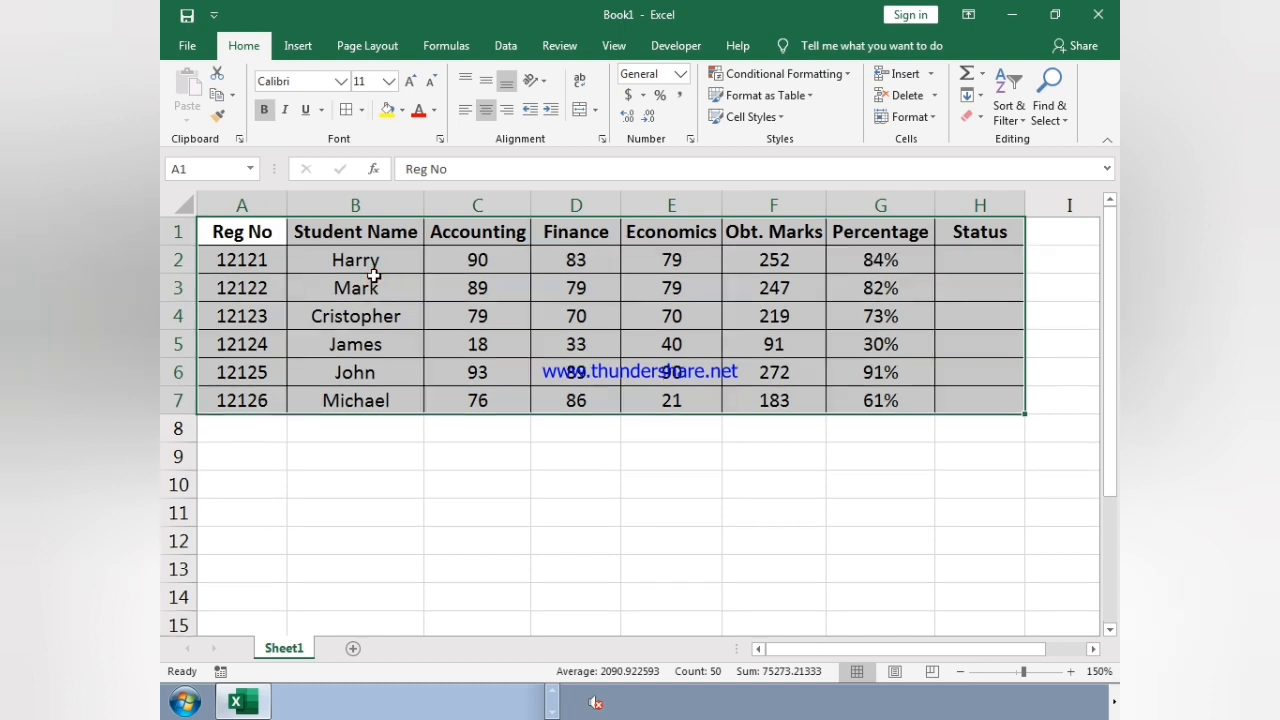
Fill the header cells A1:H1 with light grey.
{"action": "left_click_drag", "start_coordinate": [250, 229], "coordinate": [957, 216]}
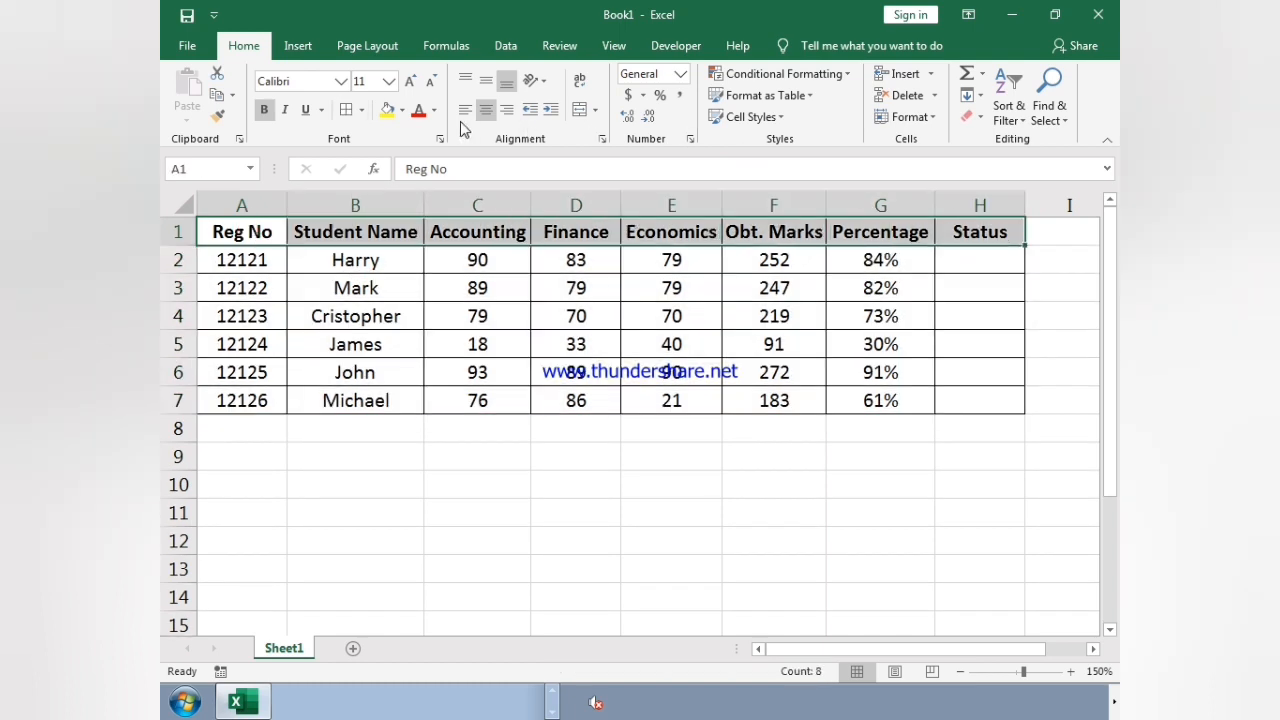
{"action": "left_click", "coordinate": [403, 111]}
{"action": "left_click", "coordinate": [387, 176]}
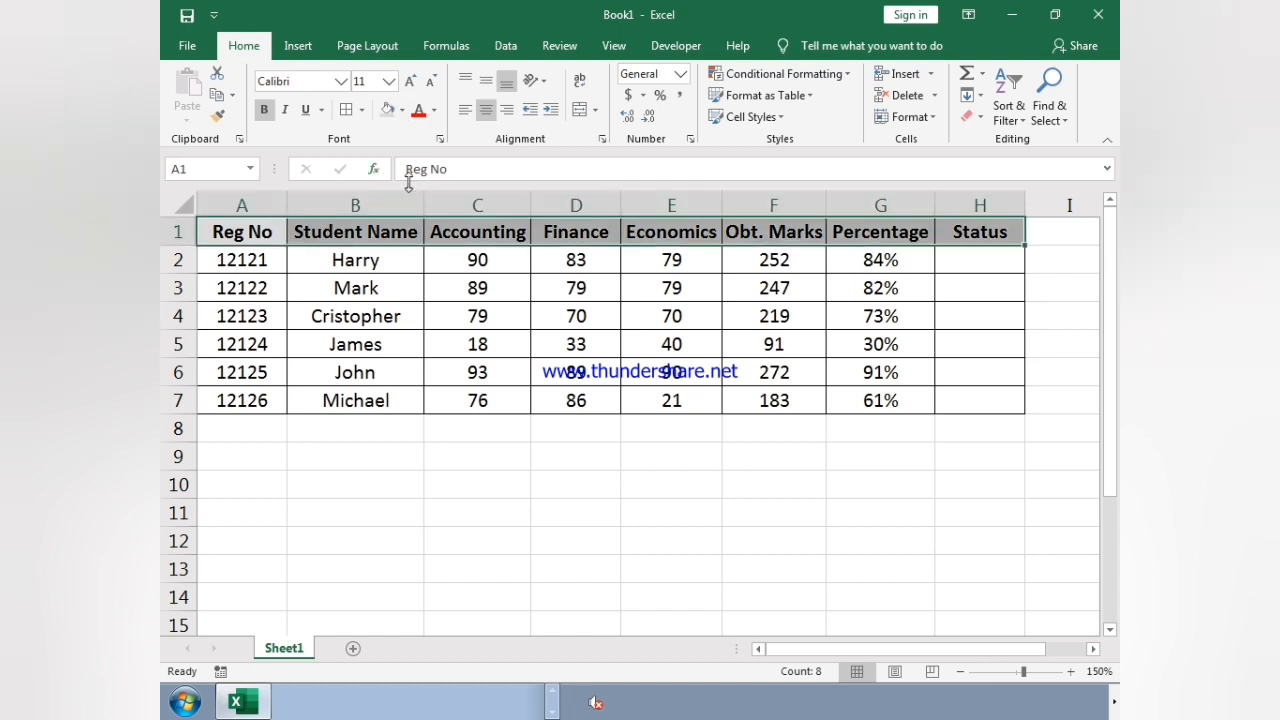
{"action": "left_click", "coordinate": [940, 462]}
Start the Status formula in H2 with =if(G2>=0.9,"A", to grade percentages of at least 90% as A.
{"action": "left_click", "coordinate": [954, 262]}
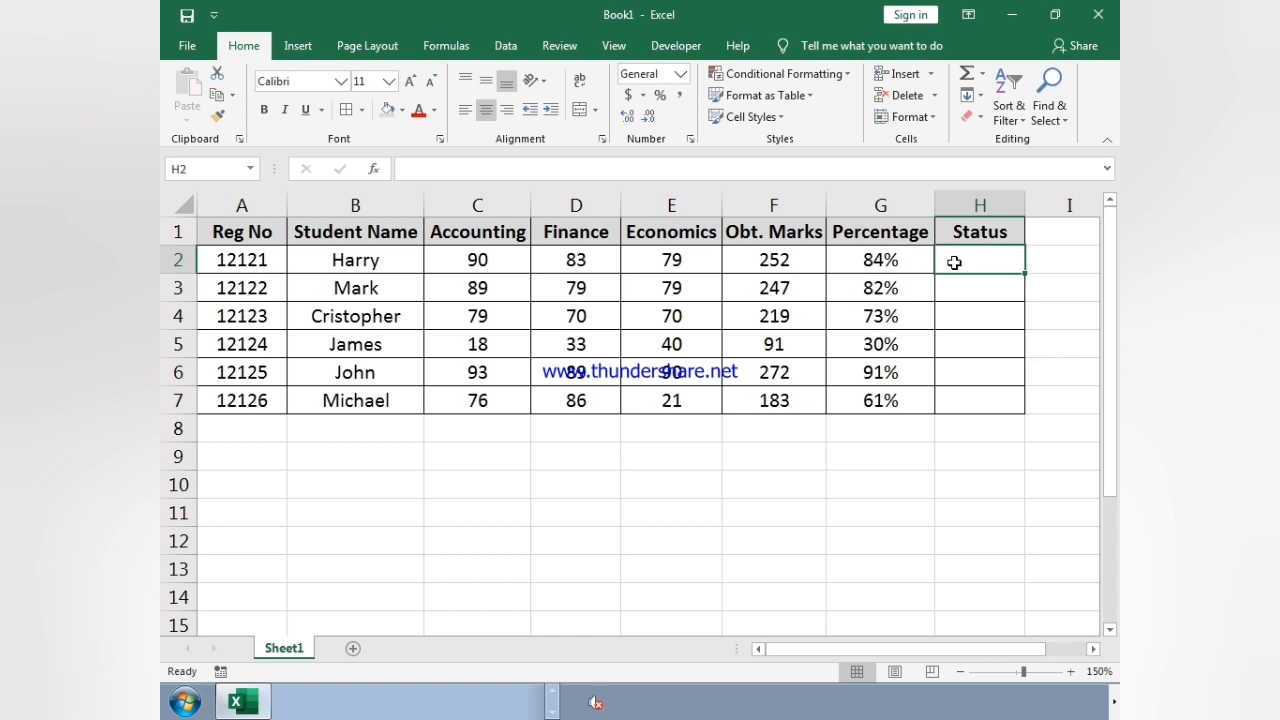
{"action": "type", "text": "=i"}
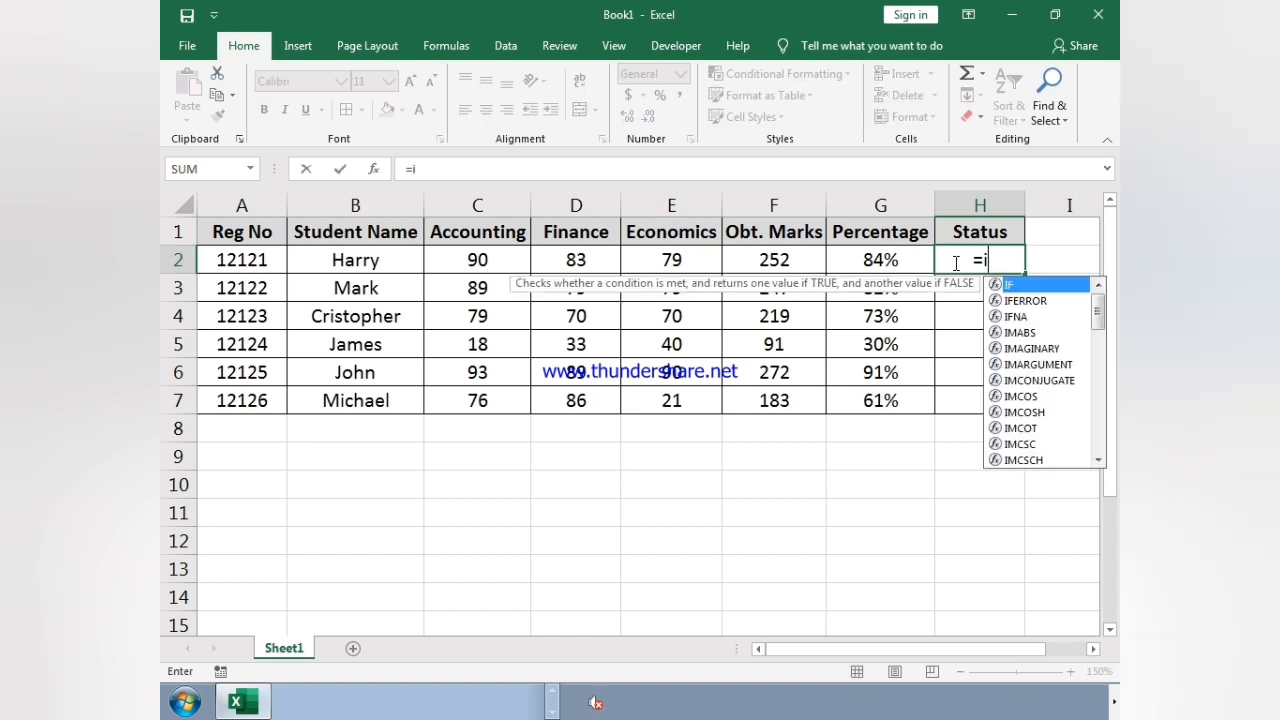
{"action": "type", "text": "f("}
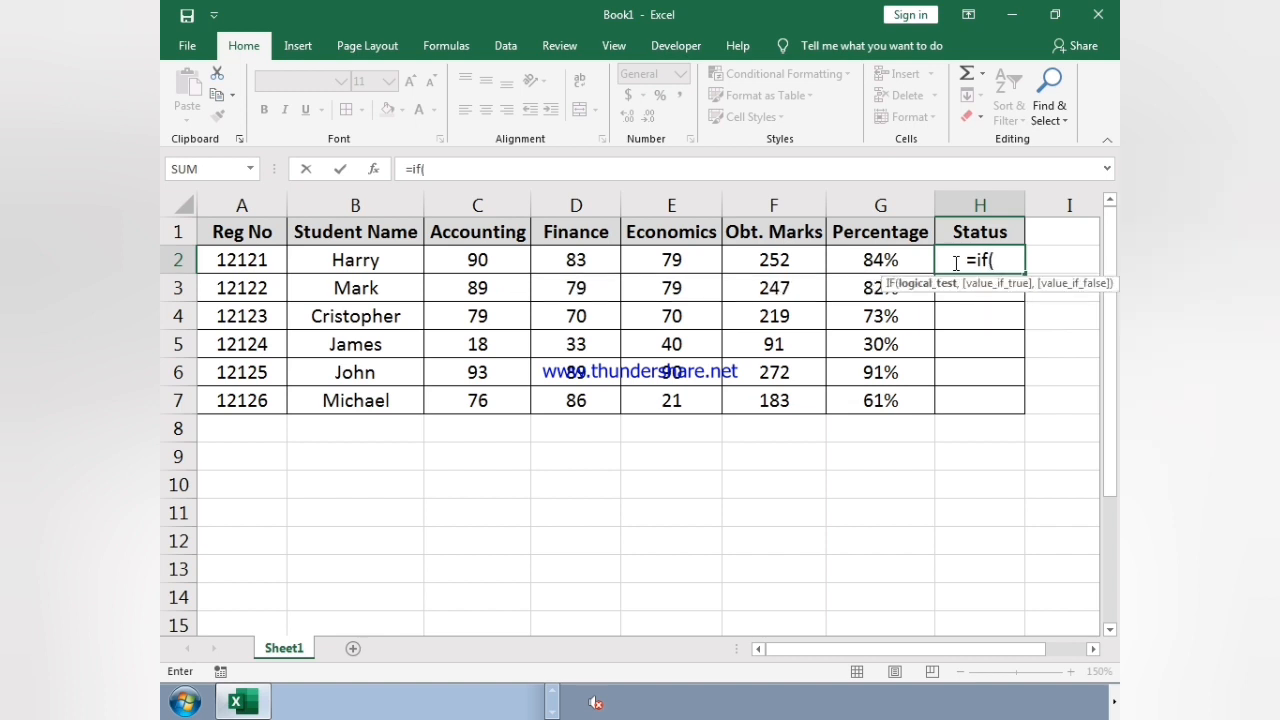
{"action": "left_click", "coordinate": [887, 259]}
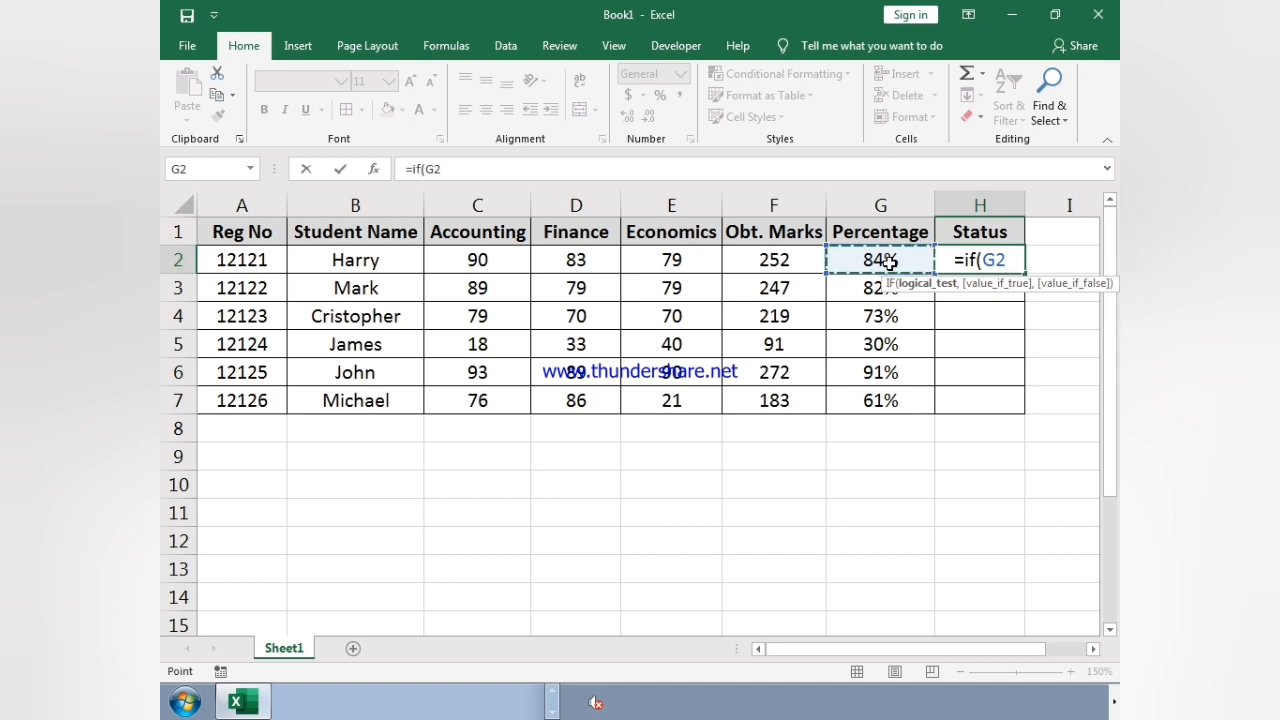
{"action": "type", "text": ">="}
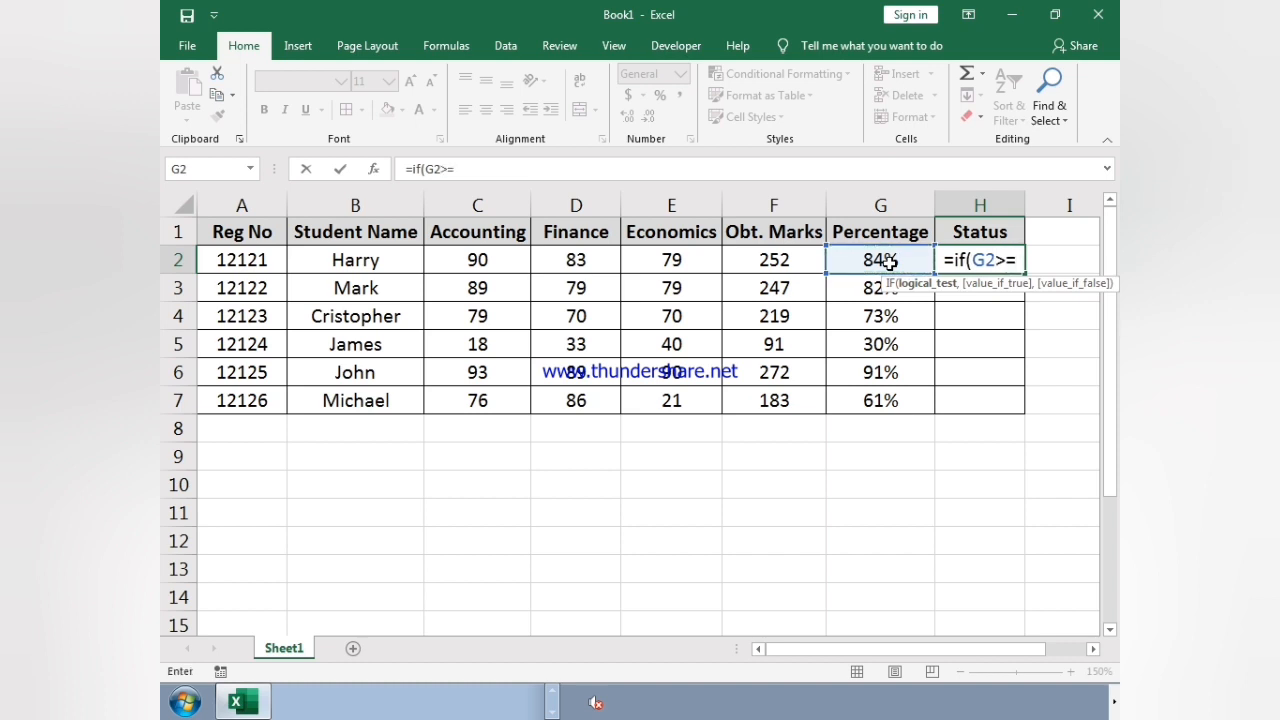
{"action": "type", "text": "0.9"}
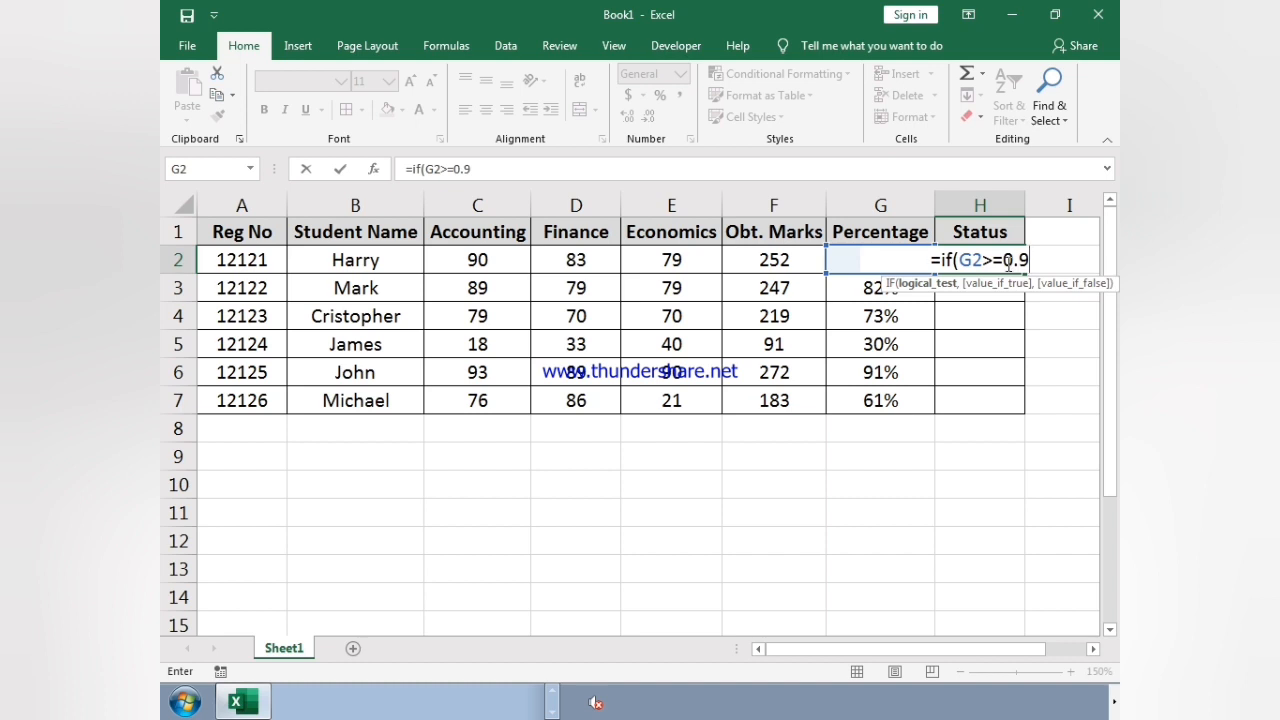
{"action": "type", "text": ","}
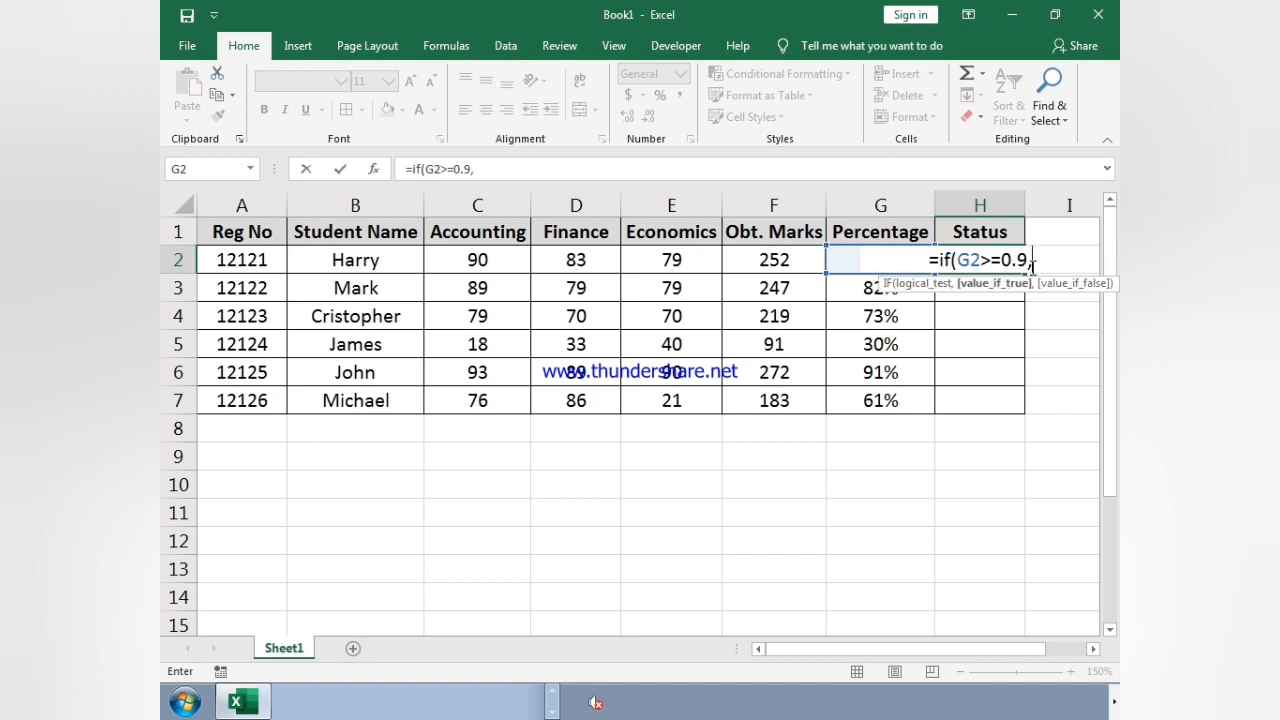
{"action": "type", "text": "\""}
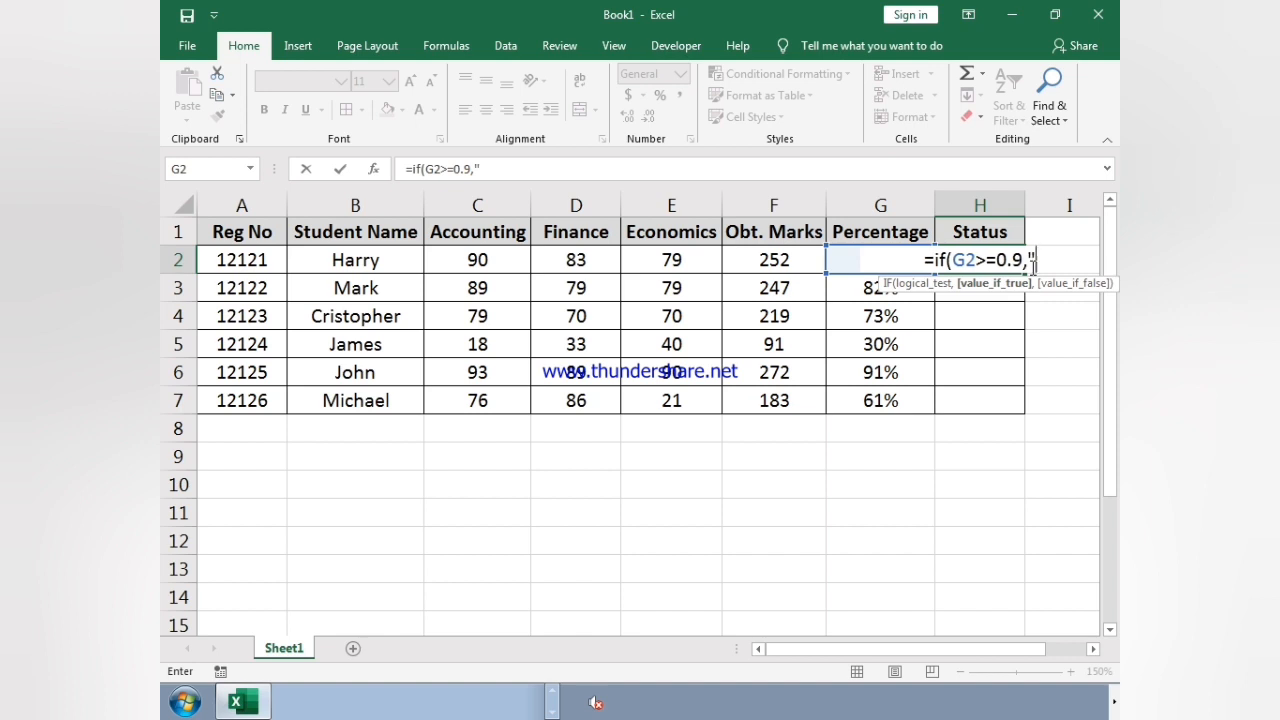
{"action": "type", "text": "A\""}
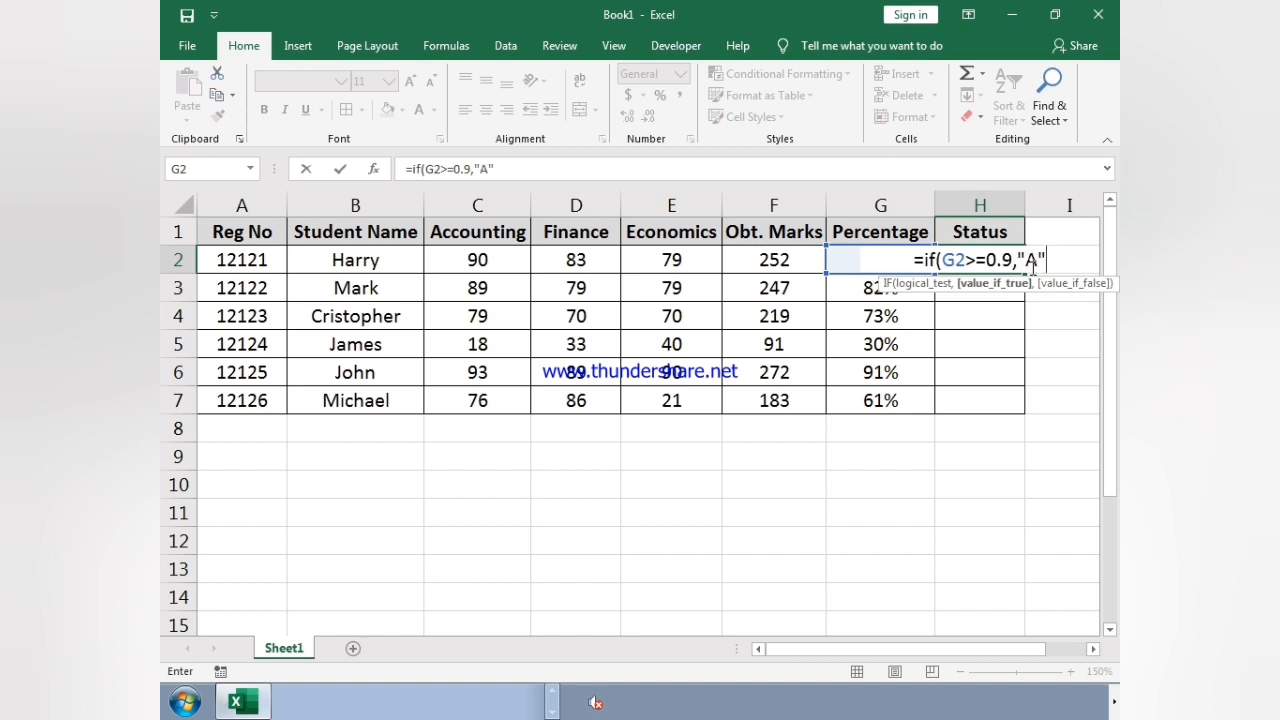
{"action": "type", "text": ","}
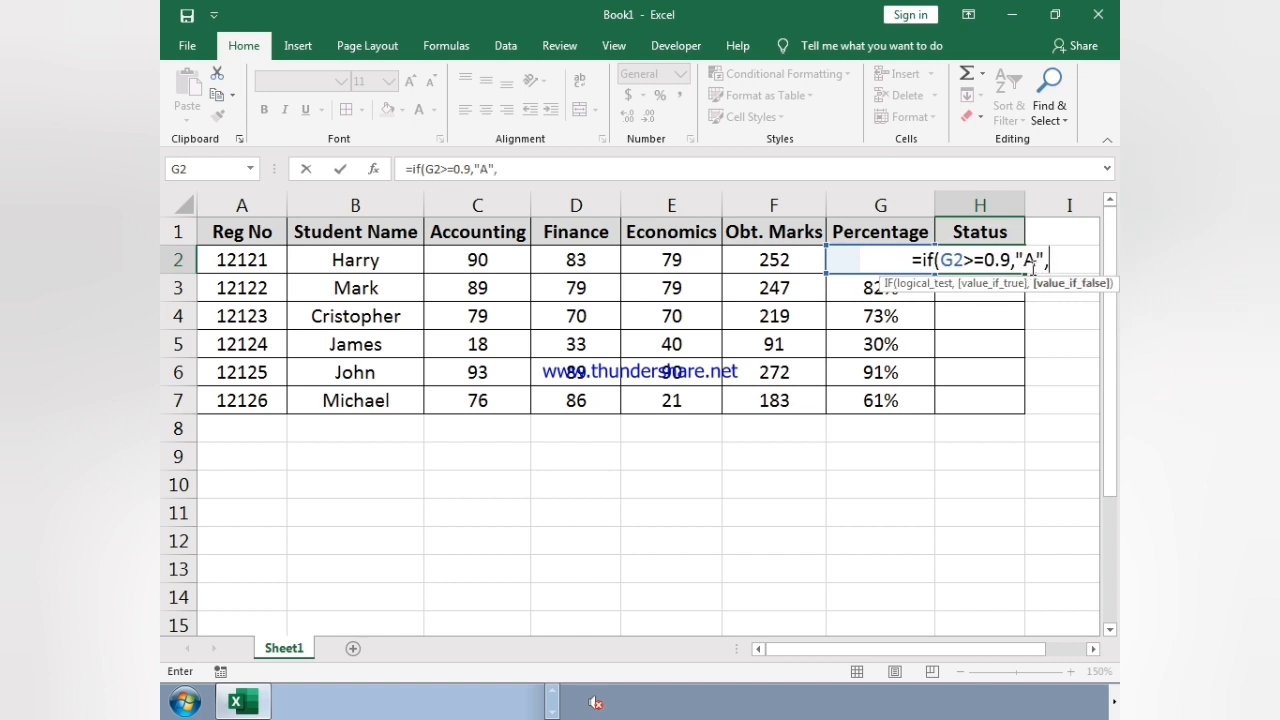
Continue the H2 Status formula with the nested condition if(G2>=0.8,"B", for grade B.
{"action": "type", "text": "if("}
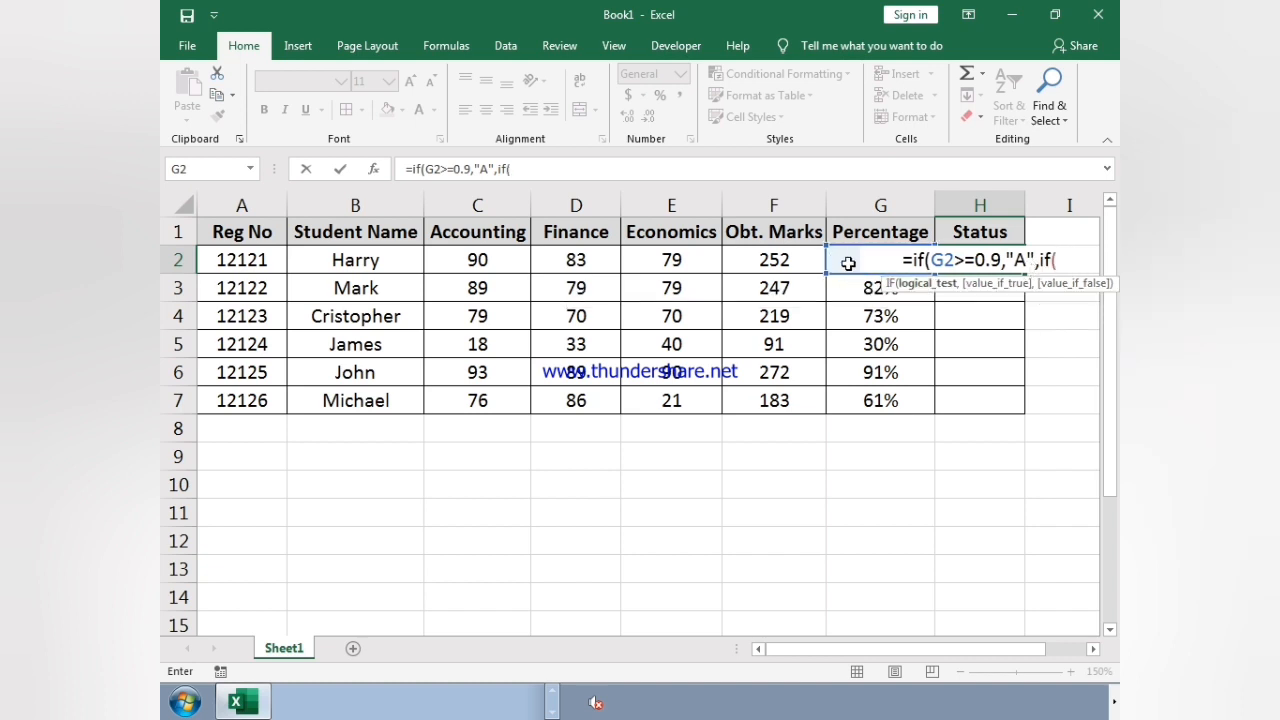
{"action": "type", "text": "G"}
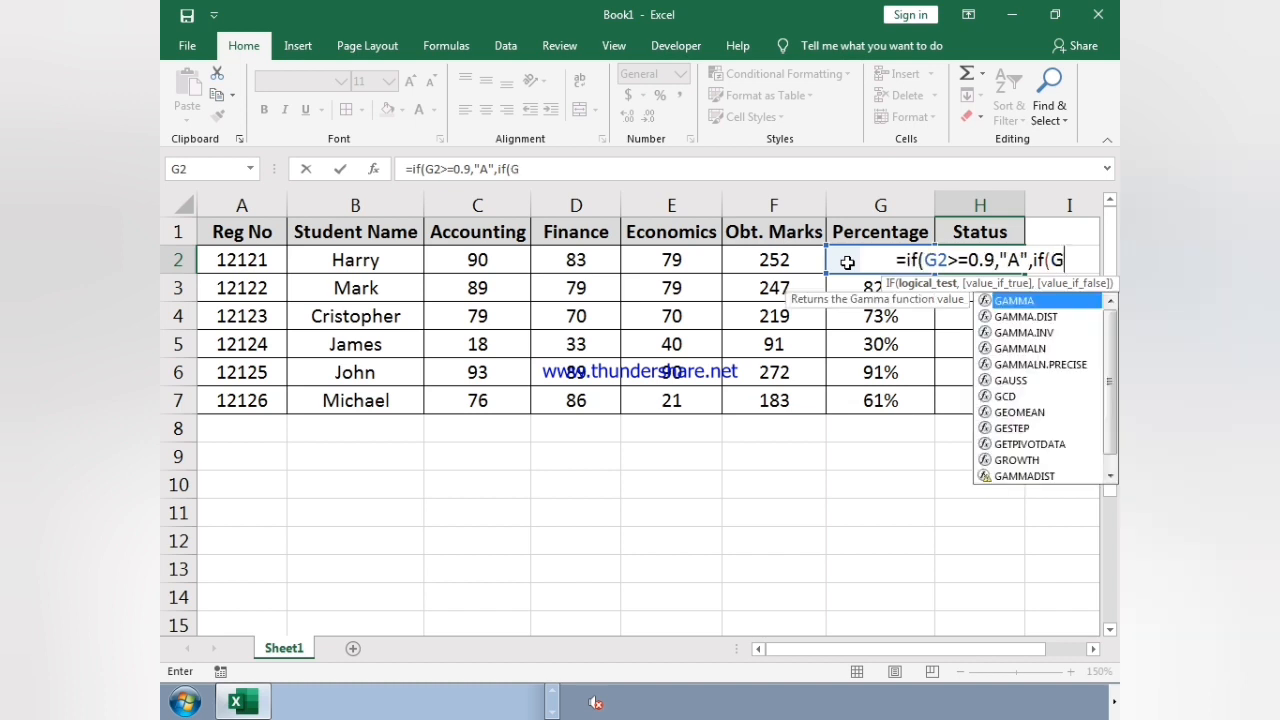
{"action": "type", "text": "2"}
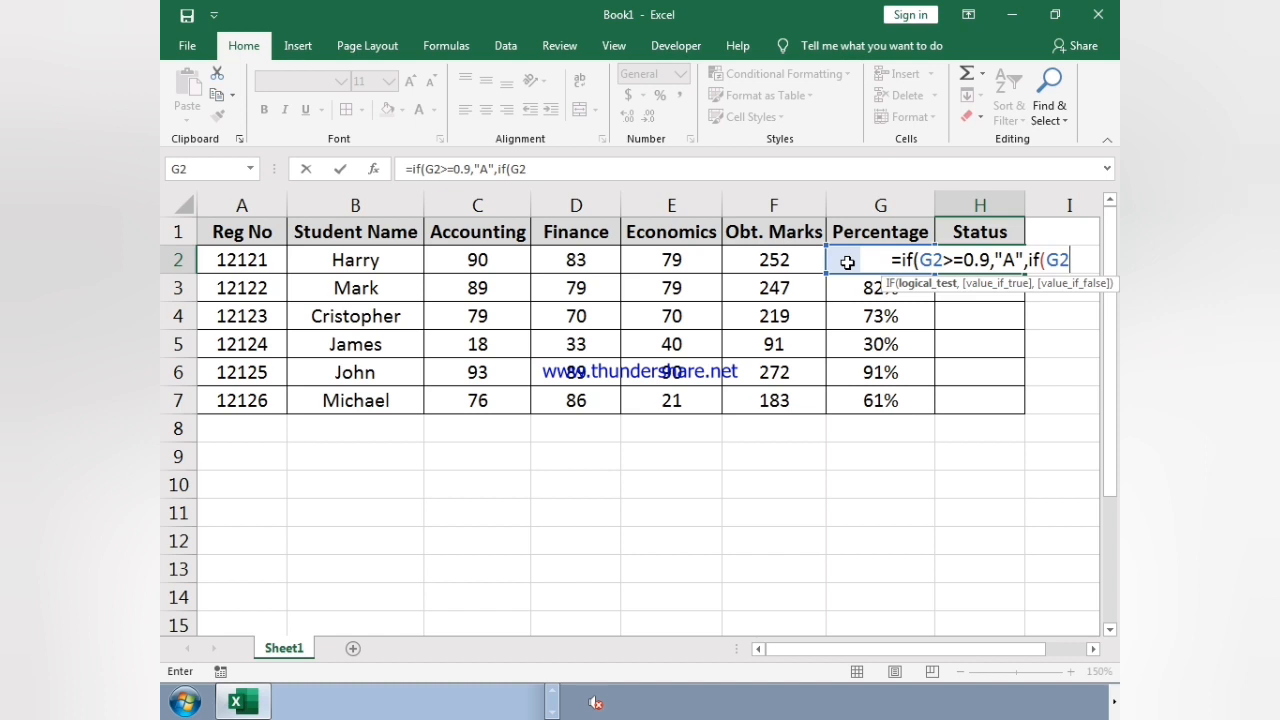
{"action": "type", "text": ">="}
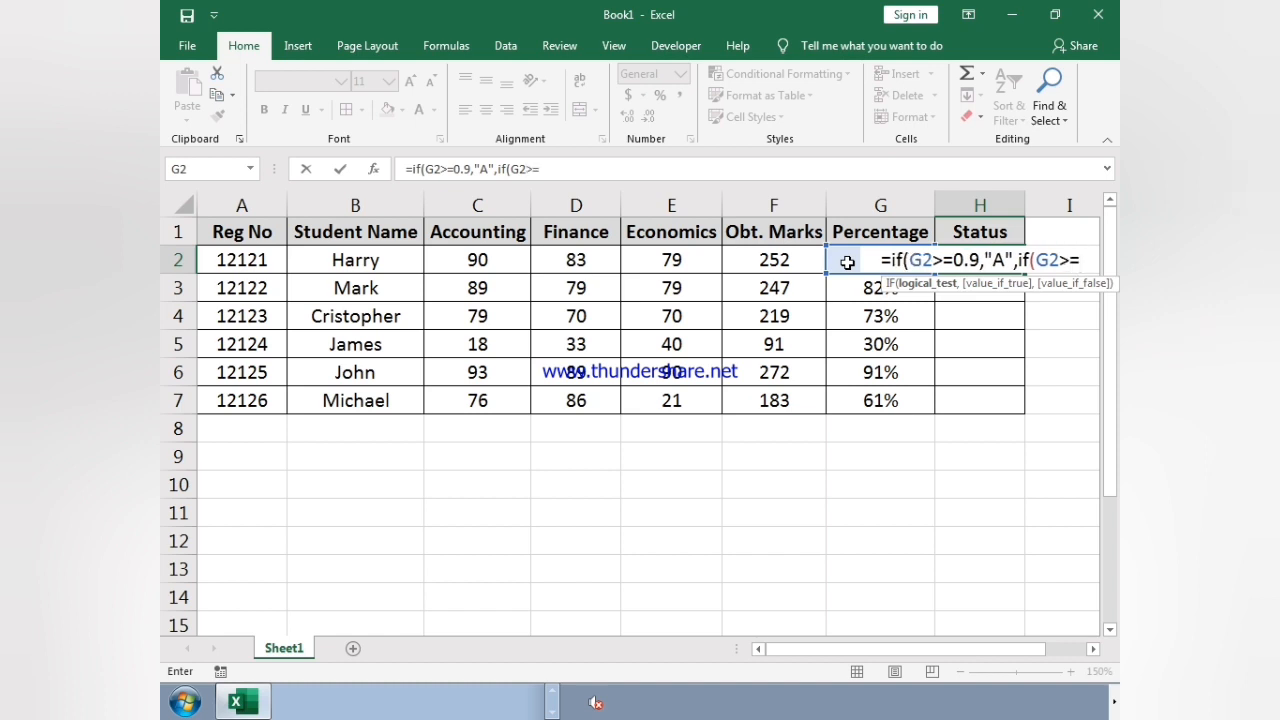
{"action": "type", "text": "0.8"}
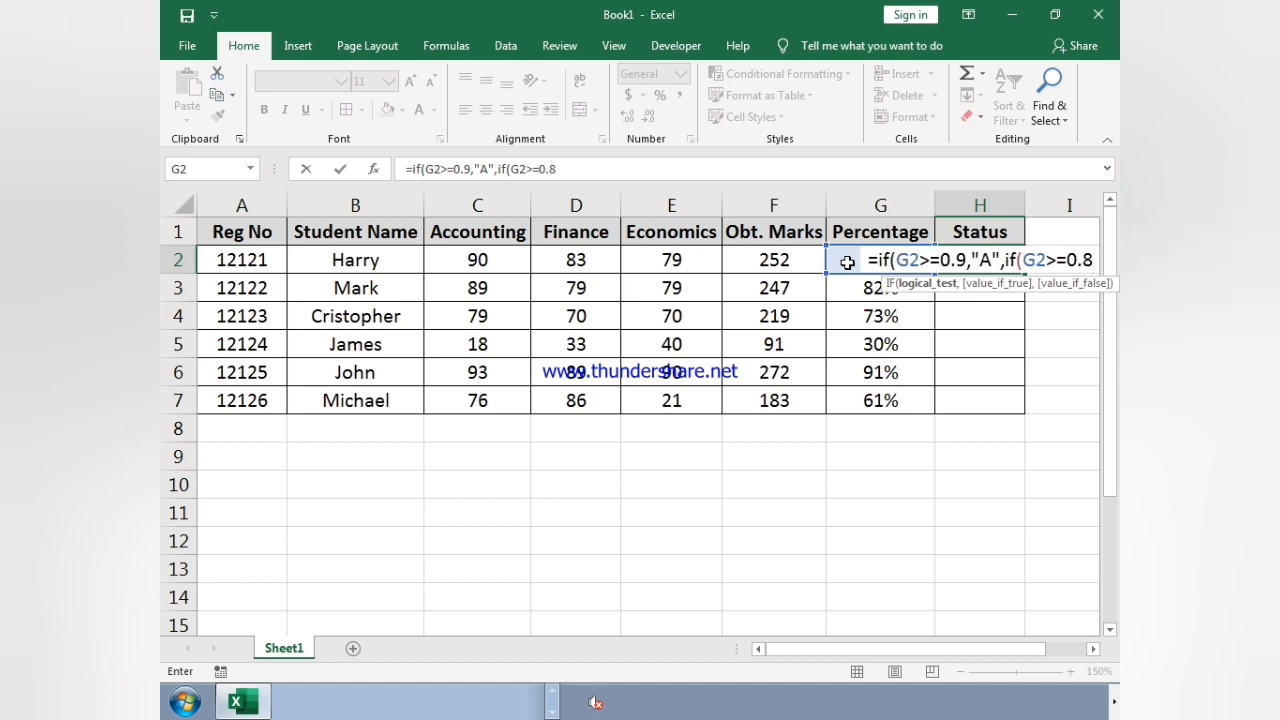
{"action": "type", "text": ","}
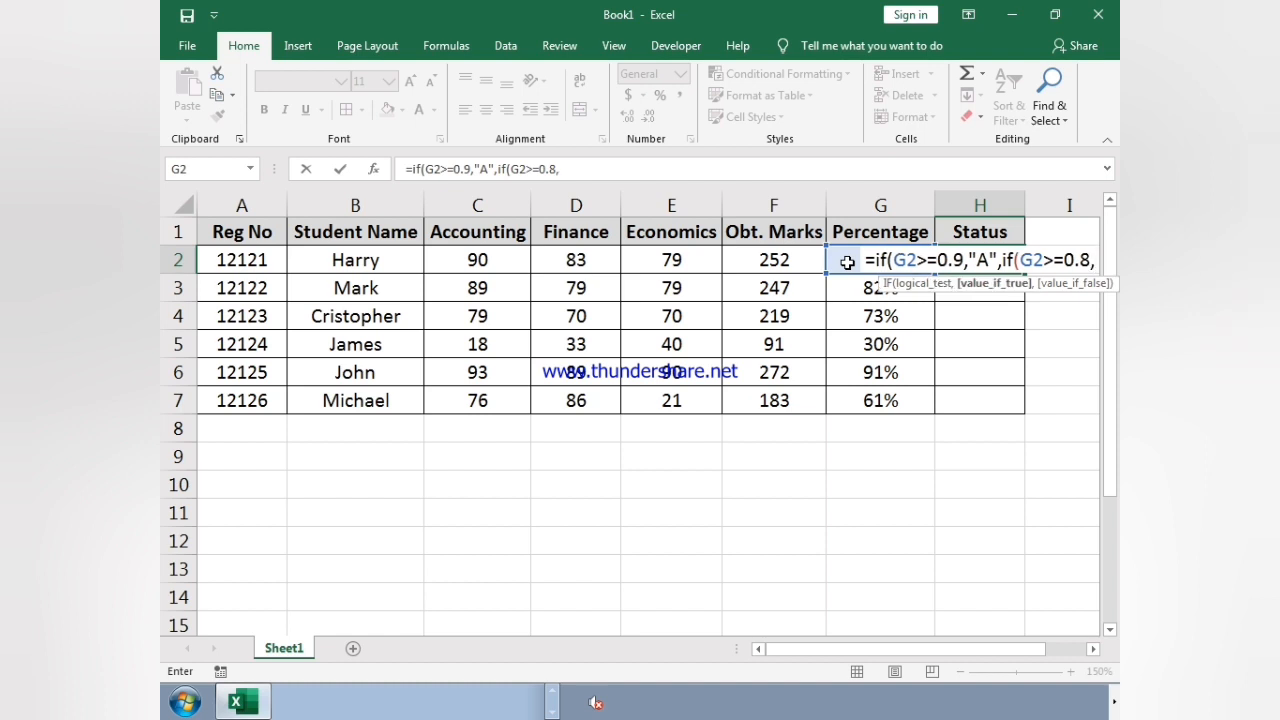
{"action": "type", "text": "\""}
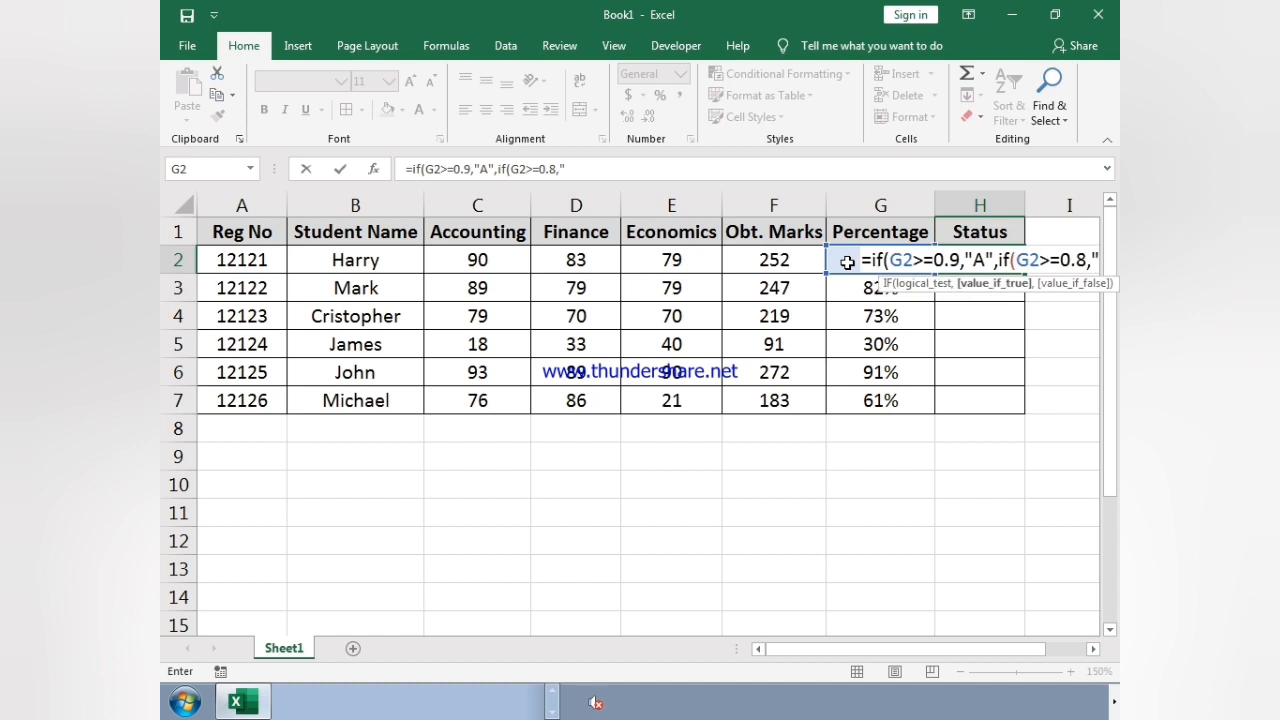
{"action": "type", "text": "B"}
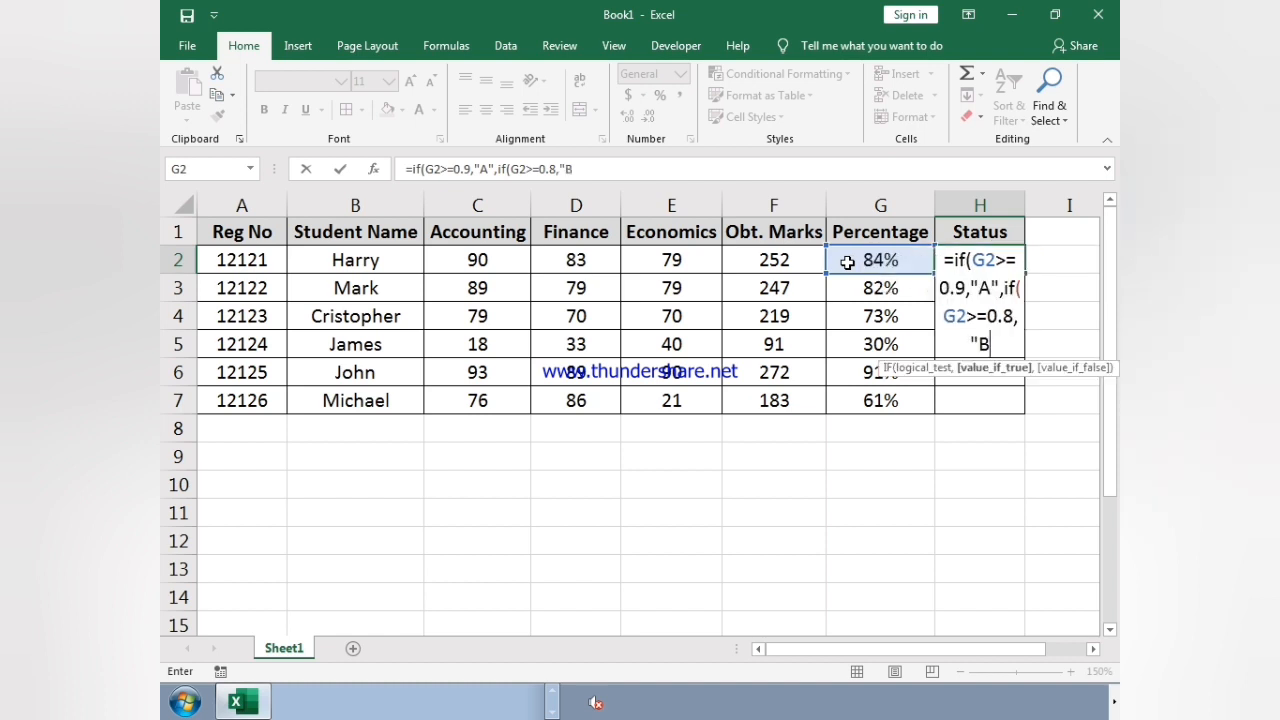
{"action": "type", "text": "\","}
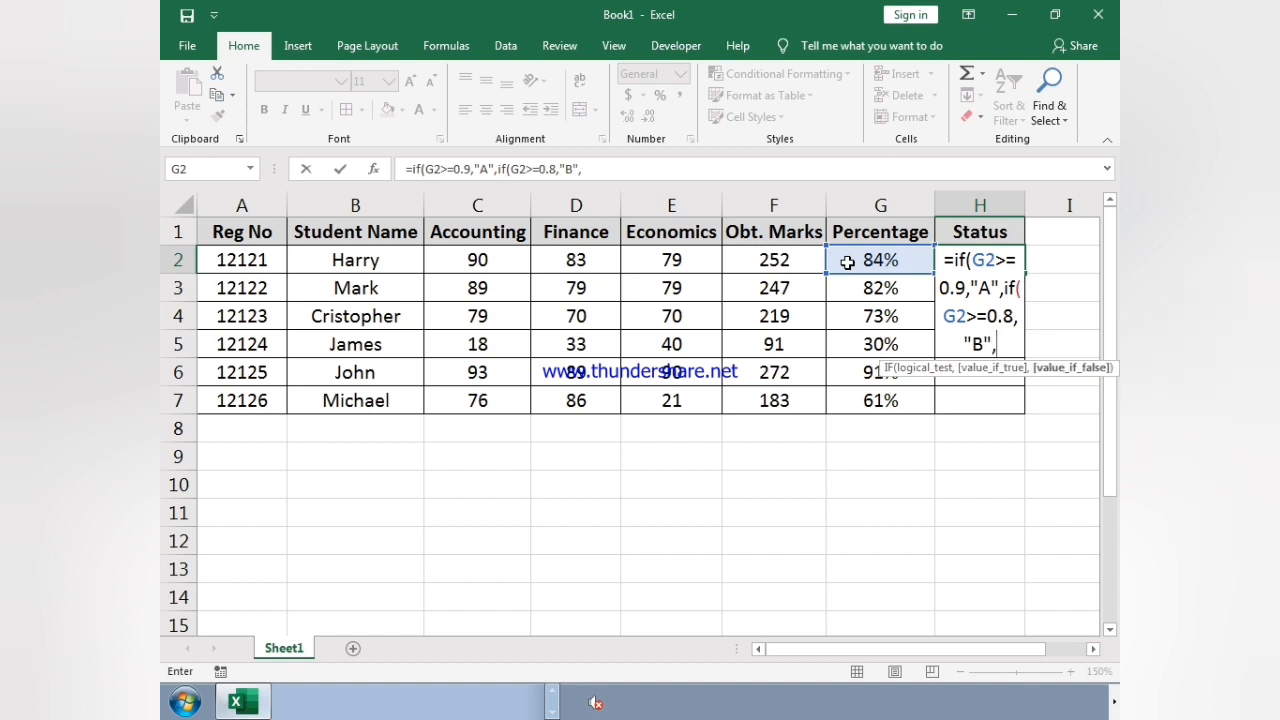
Continue the H2 Status formula with the nested condition if(G2>=0.7,"C", for grade C and begin another nested if.
{"action": "type", "text": "if"}
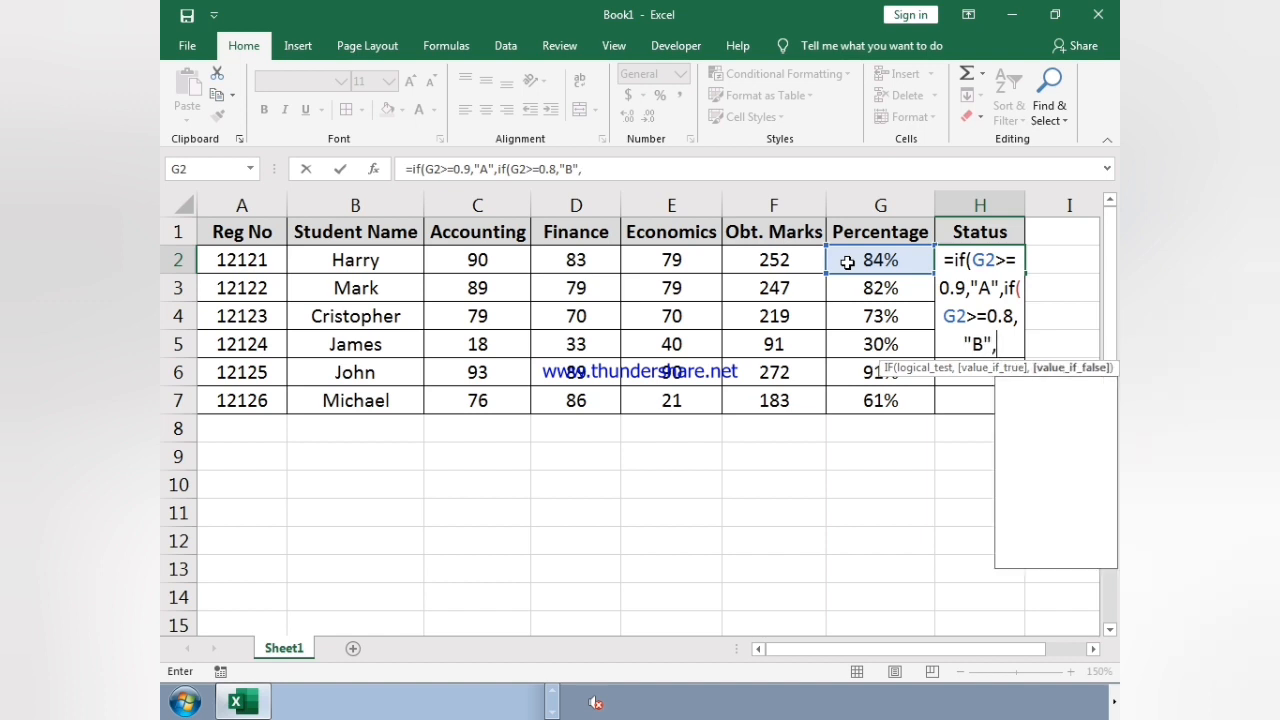
{"action": "type", "text": "("}
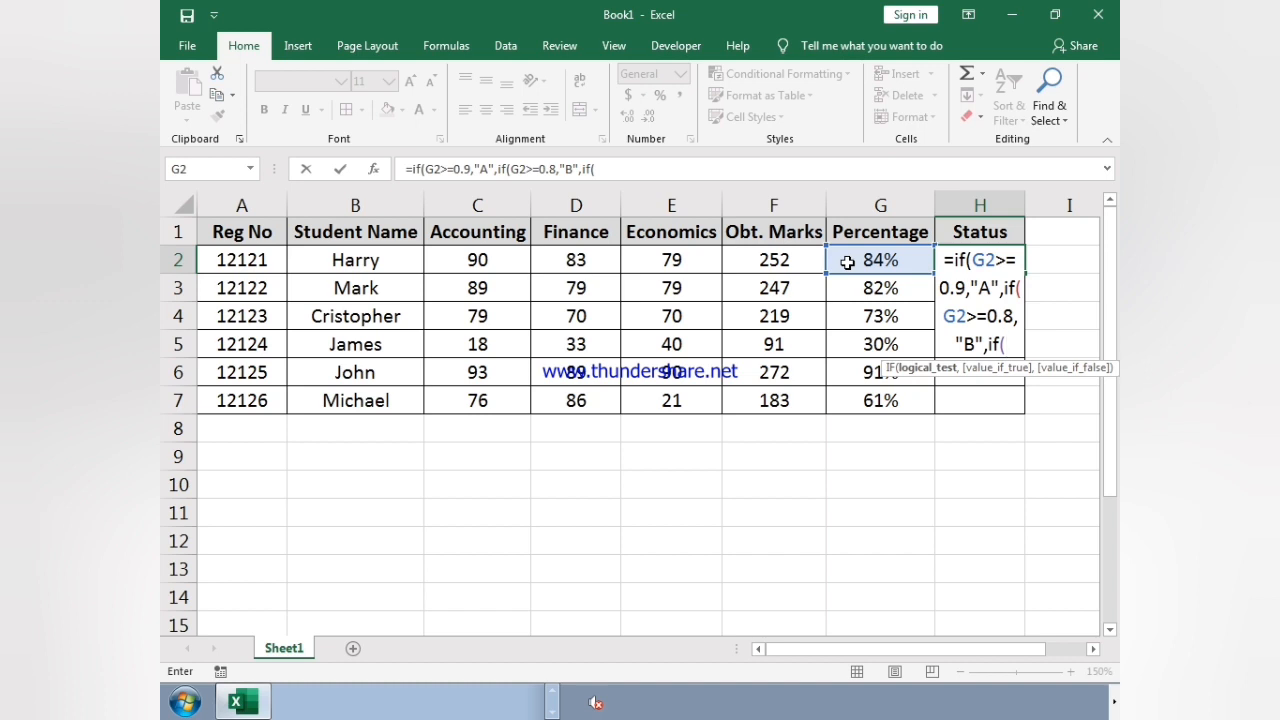
{"action": "type", "text": "G2"}
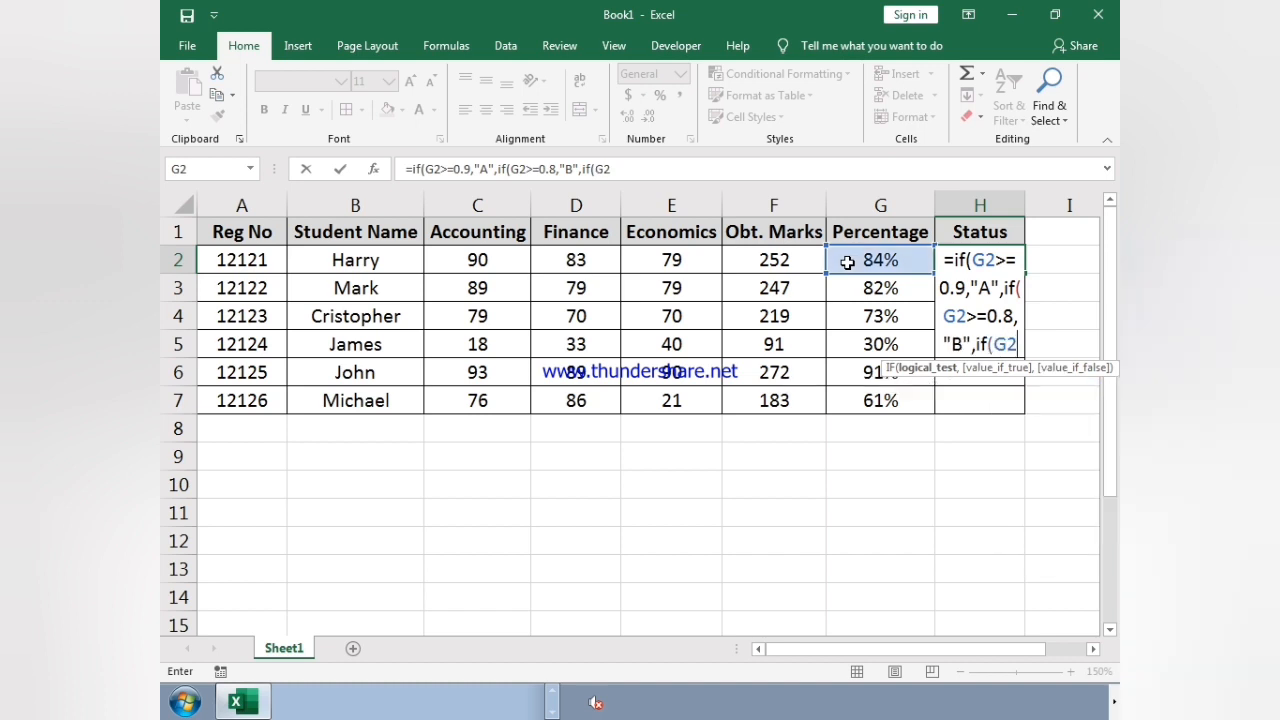
{"action": "type", "text": ">"}
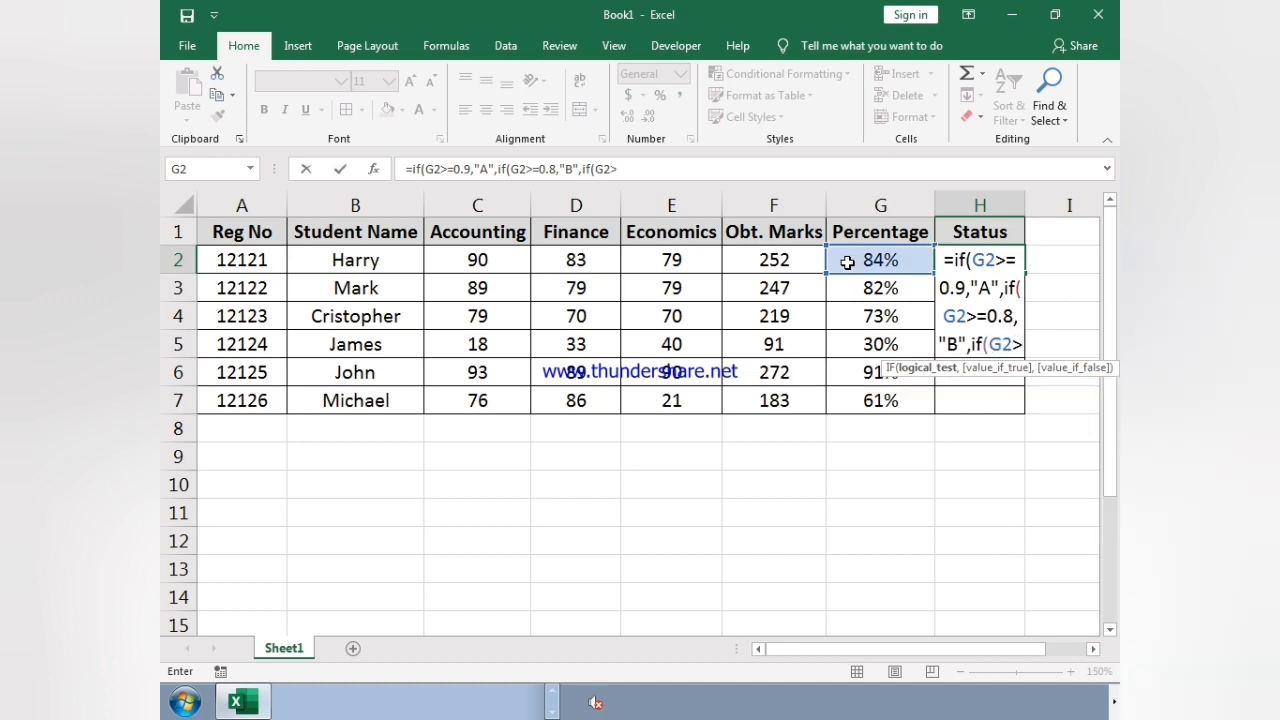
{"action": "type", "text": "=0.7"}
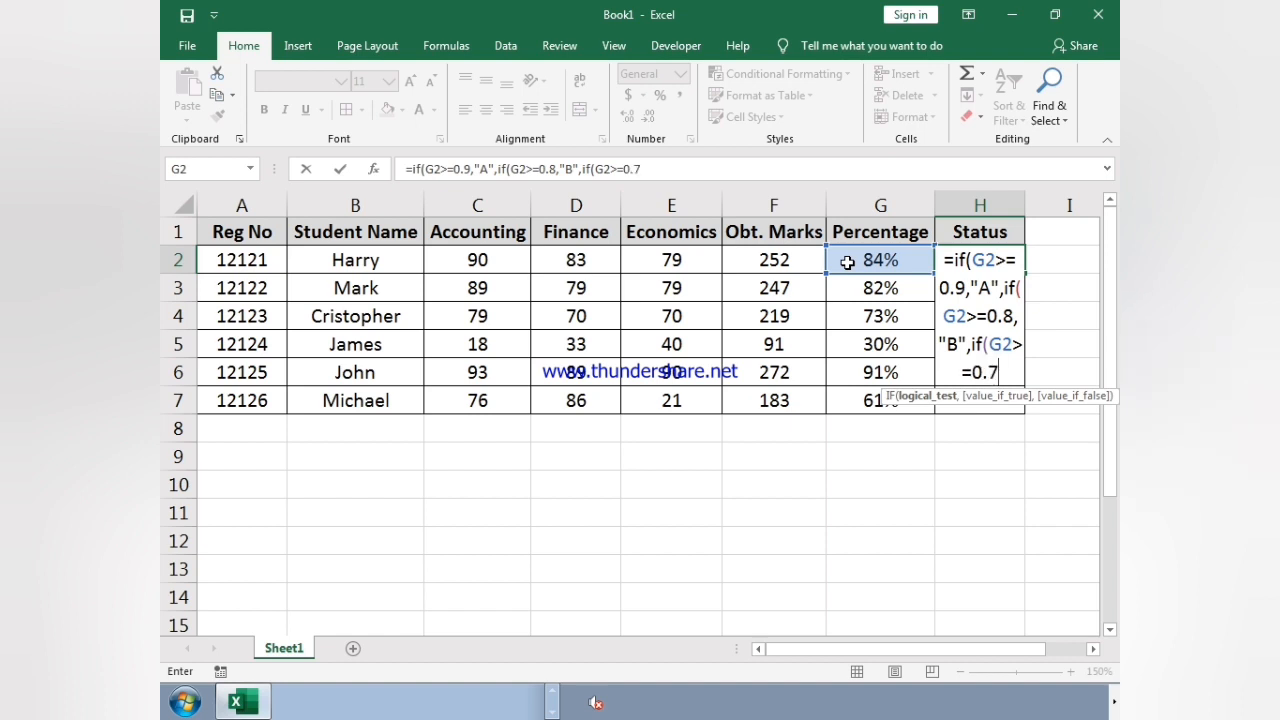
{"action": "type", "text": ","}
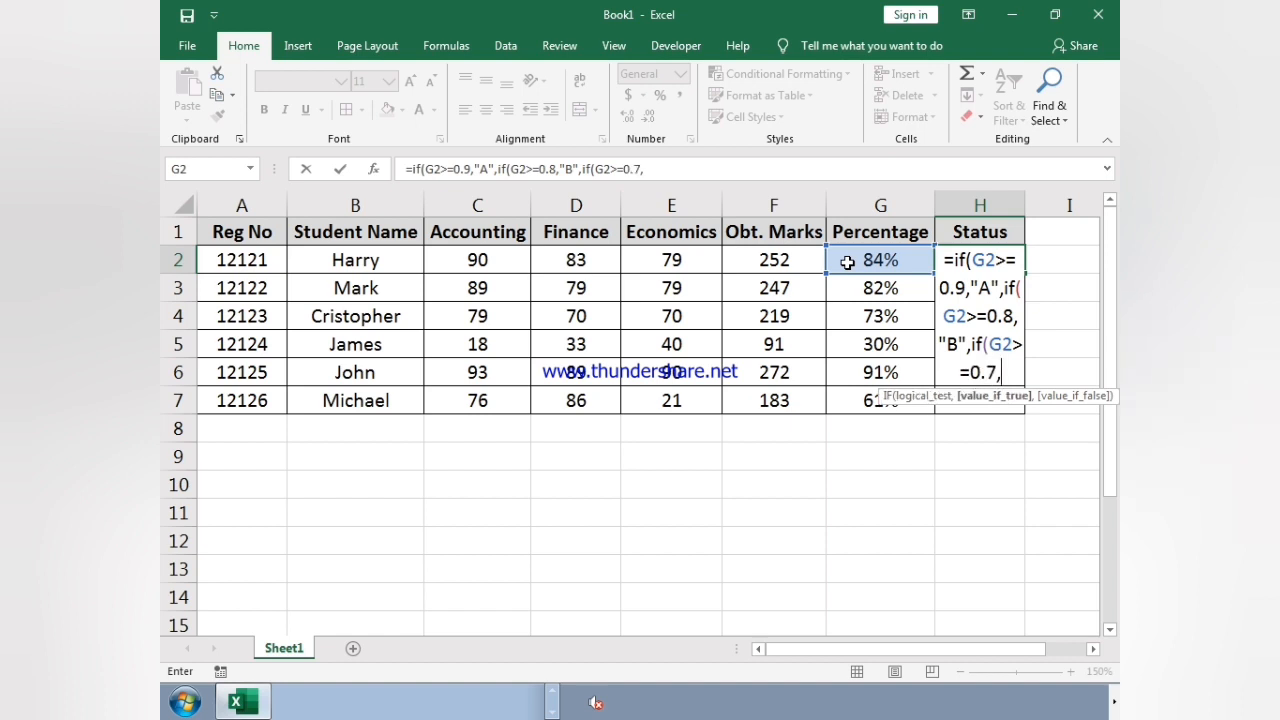
{"action": "type", "text": "\"C\",if"}
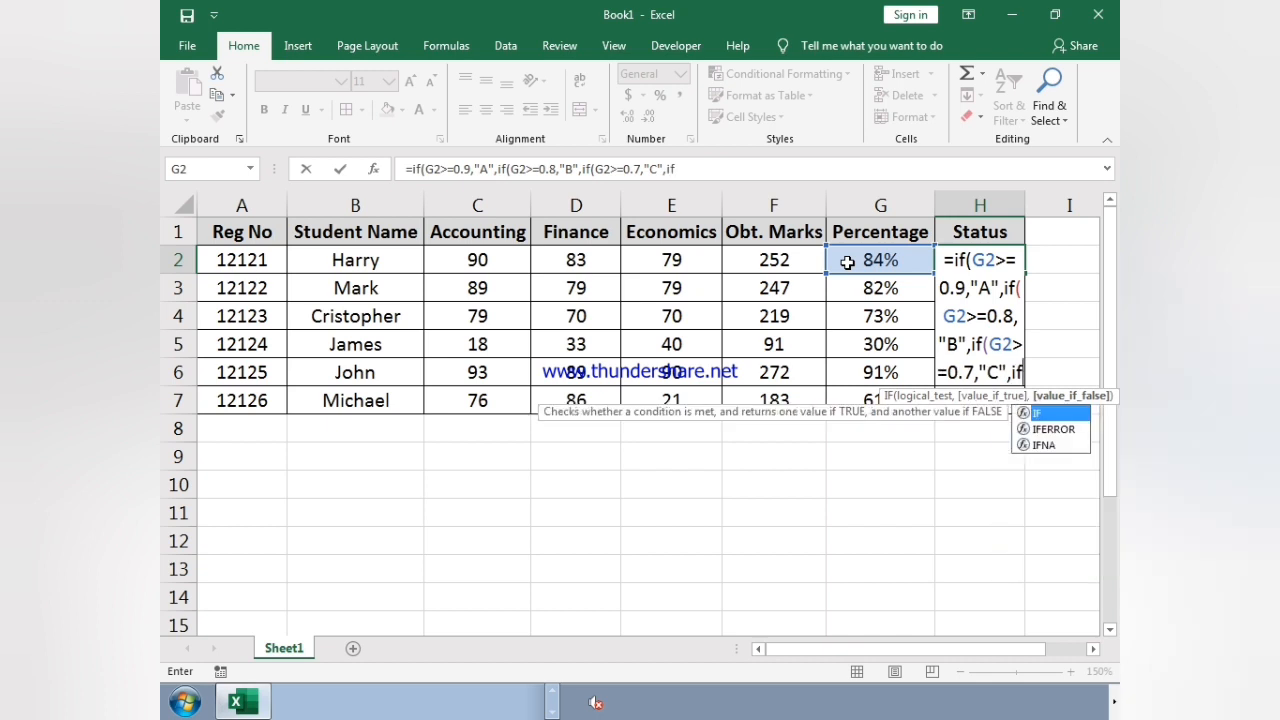
Complete the H2 Status formula's last nested if with (G2>=0.6,"D","F")))) to cover grades D and F.
{"action": "type", "text": "(G2"}
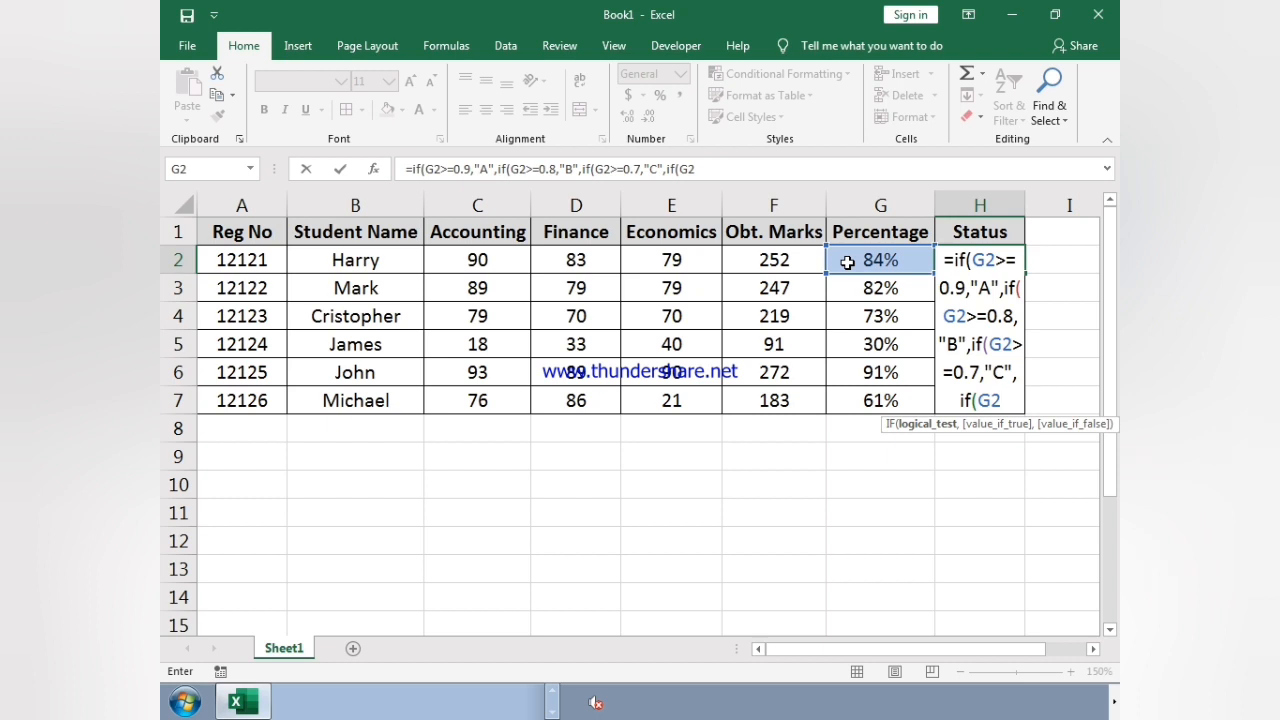
{"action": "type", "text": ">=0.6"}
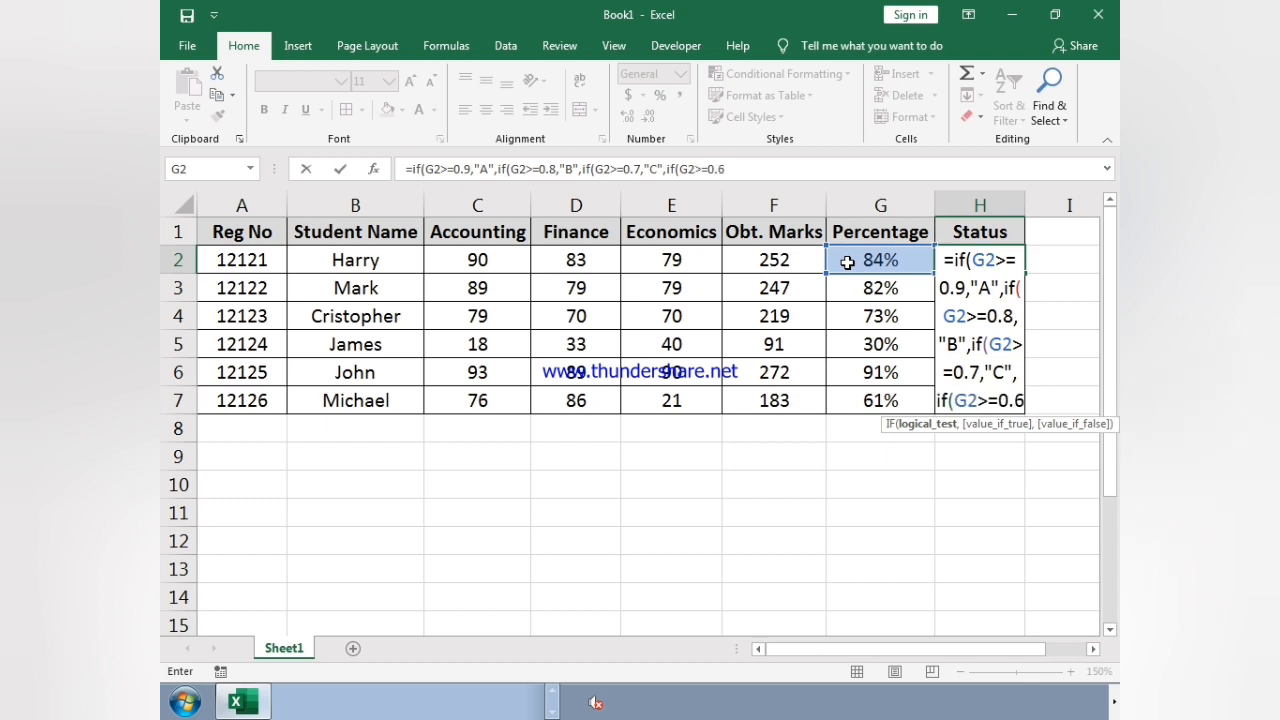
{"action": "type", "text": ","}
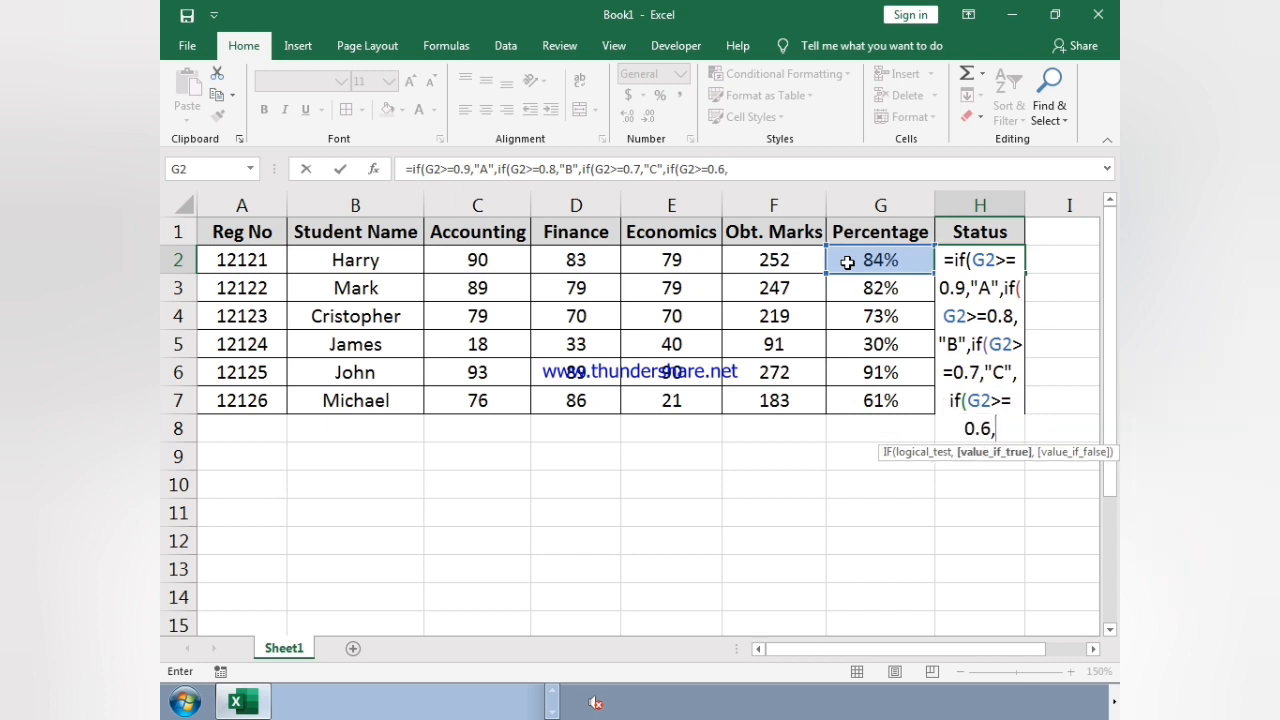
{"action": "type", "text": "\"D\",\"F"}
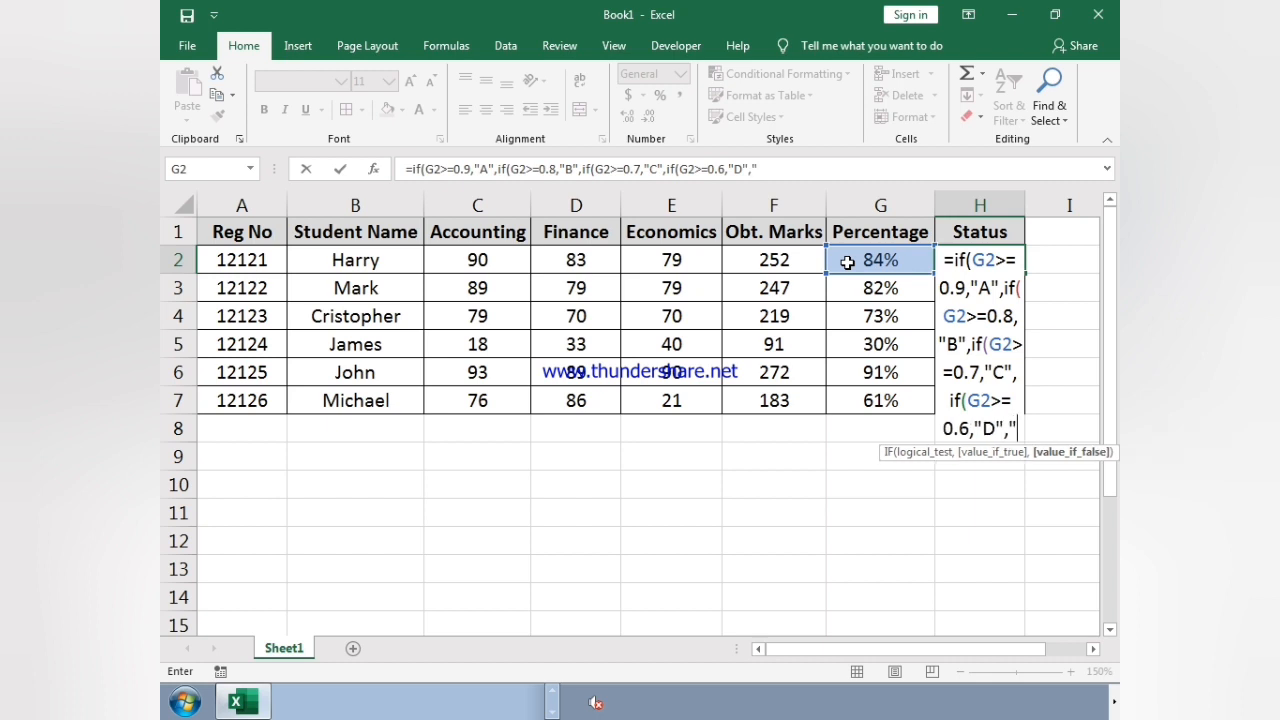
{"action": "type", "text": "\""}
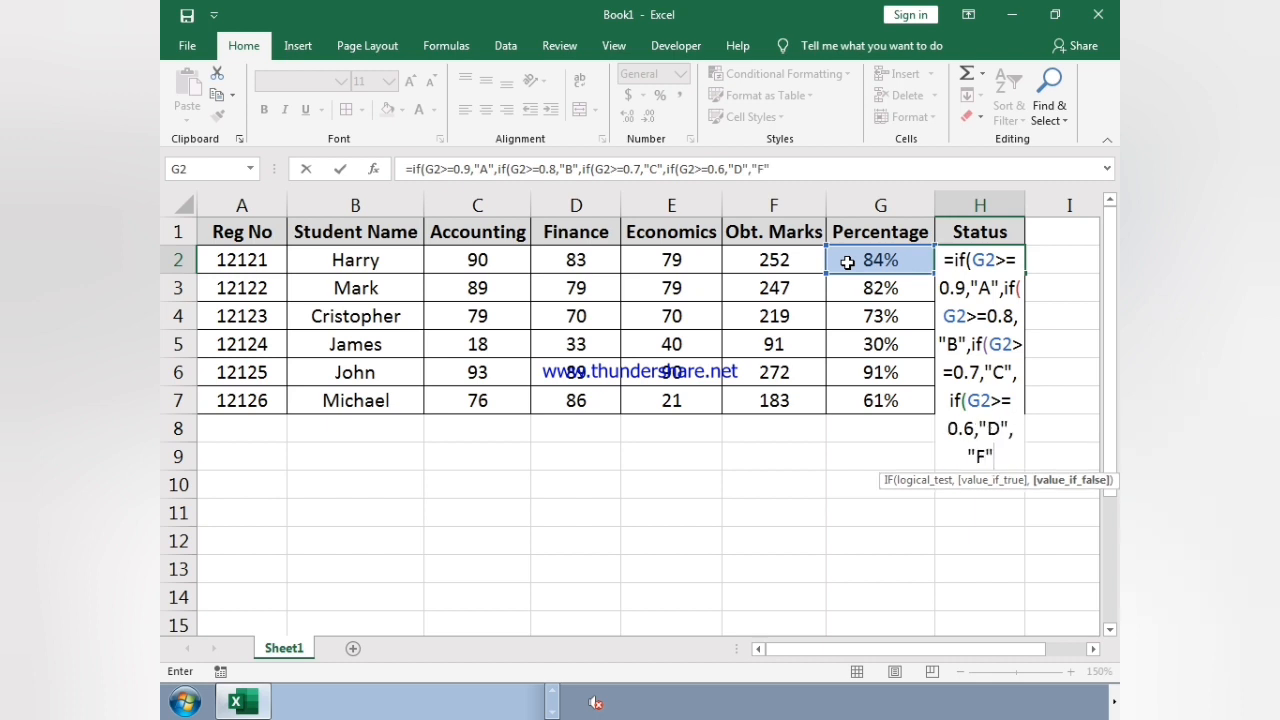
{"action": "type", "text": "))))"}
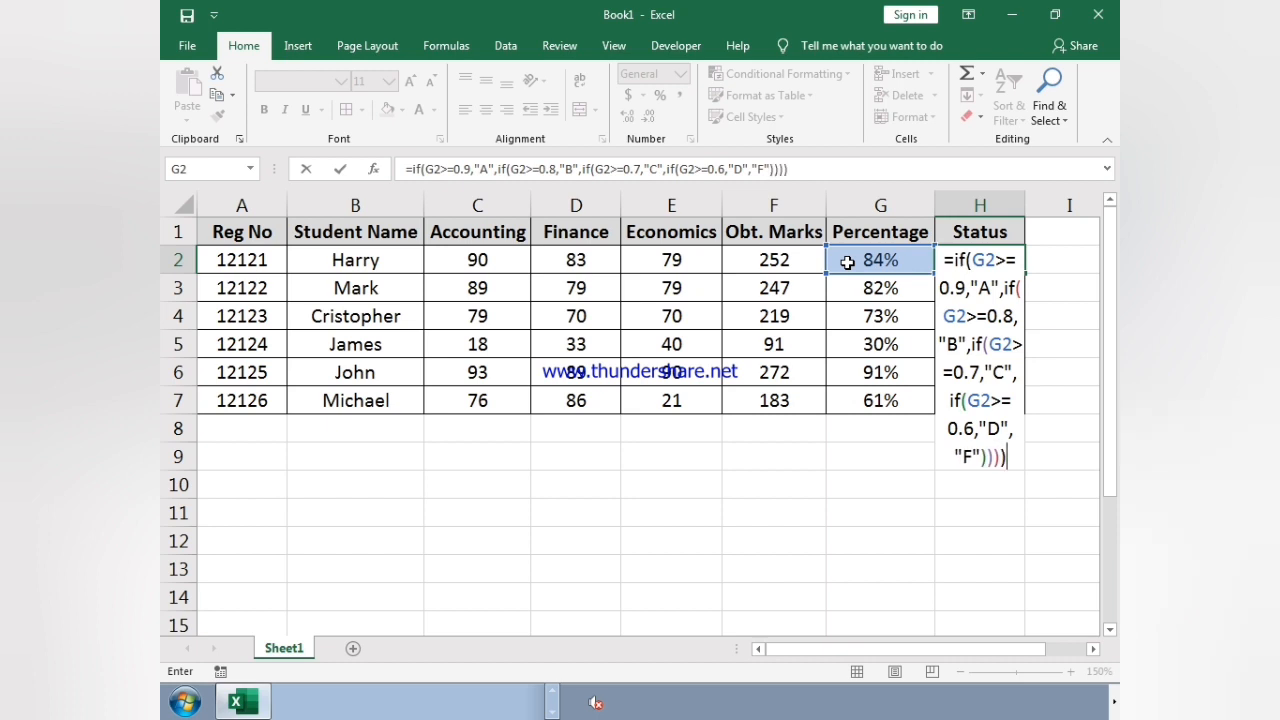
{"action": "key", "text": "Return"}
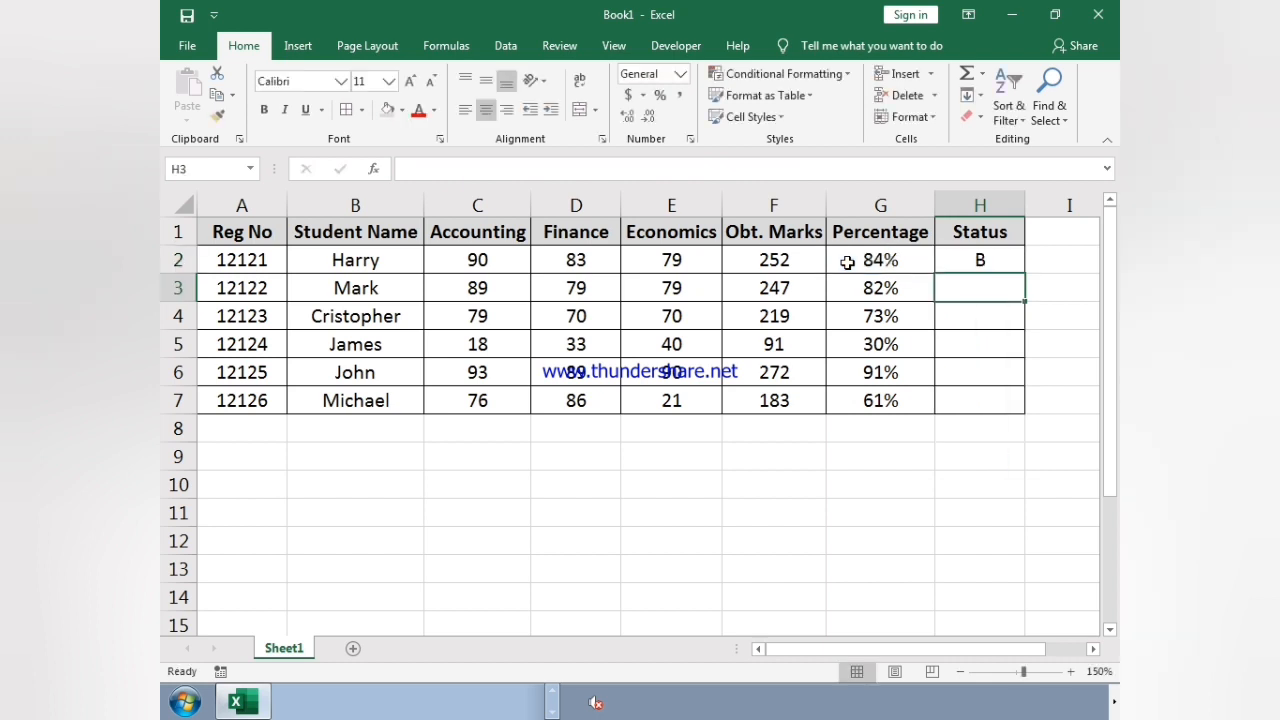
Fill the Status formula from H2 down to H7 for the remaining students.
{"action": "left_click", "coordinate": [944, 263]}
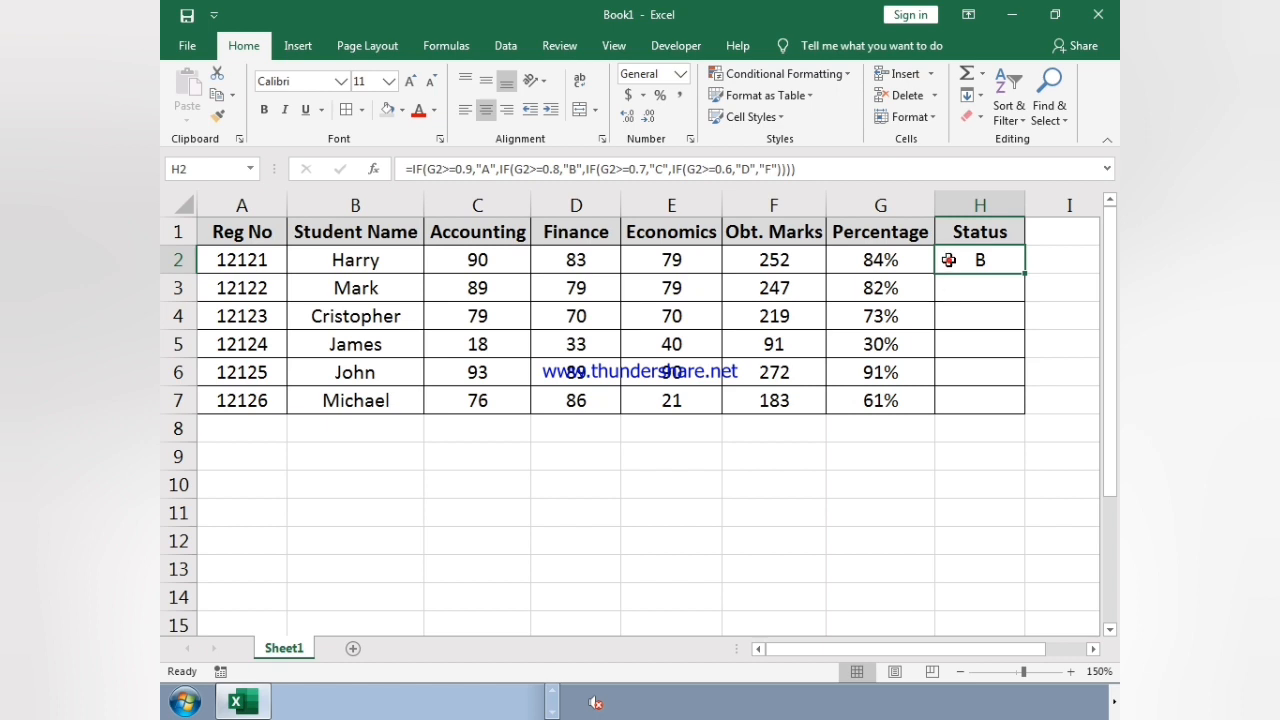
{"action": "left_click_drag", "start_coordinate": [1020, 272], "coordinate": [1010, 418]}
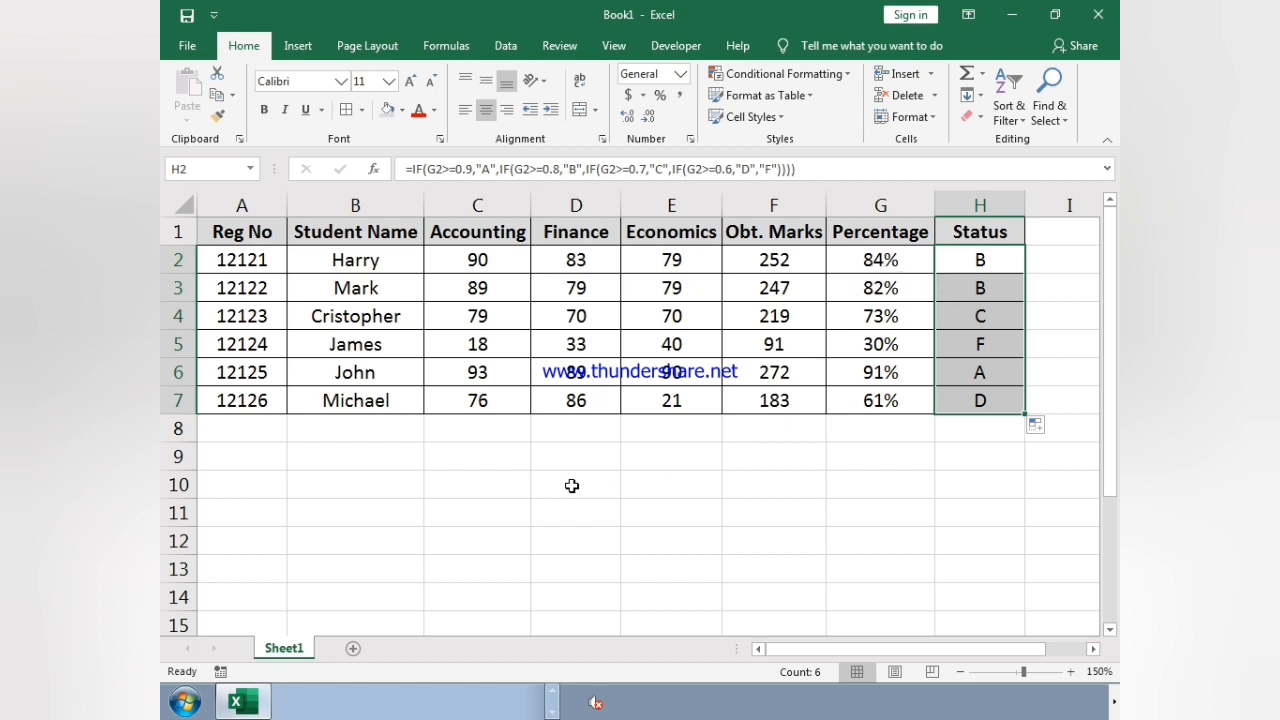
{"action": "left_click", "coordinate": [493, 486]}
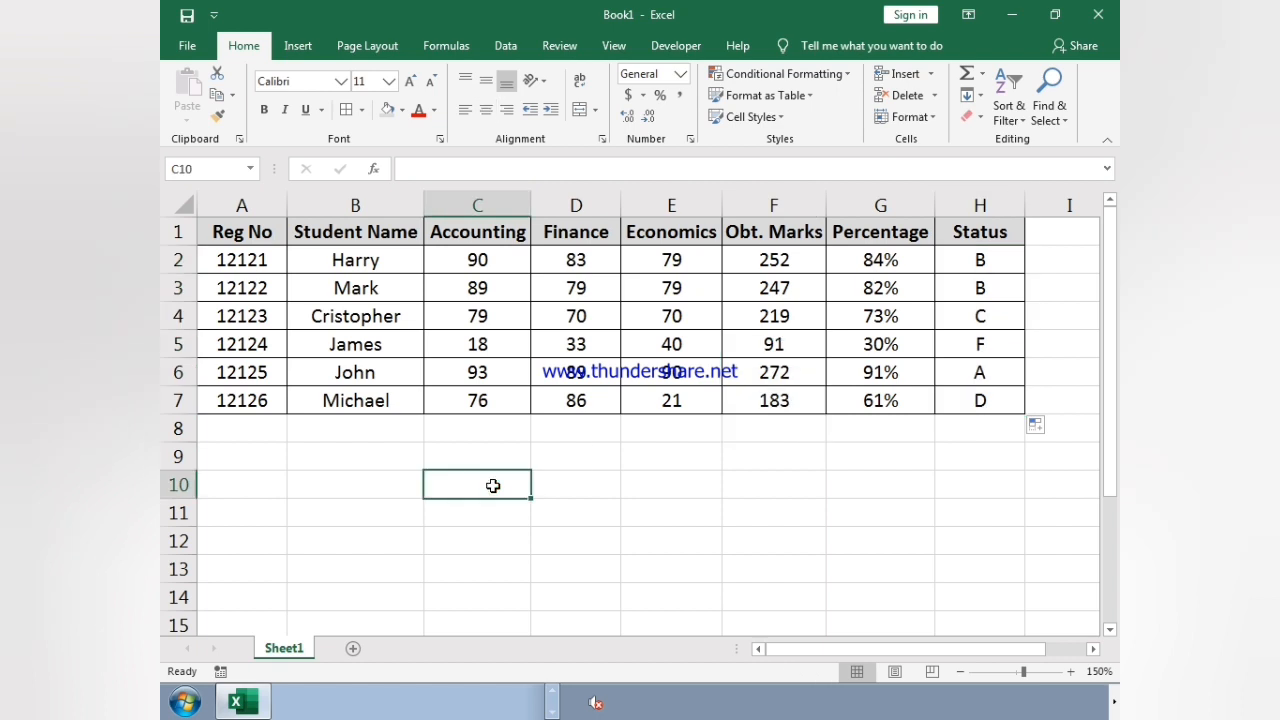
Copy the full formula text from H2 and enter it in C10 as plain text with a leading apostrophe.
{"action": "left_click", "coordinate": [997, 251]}
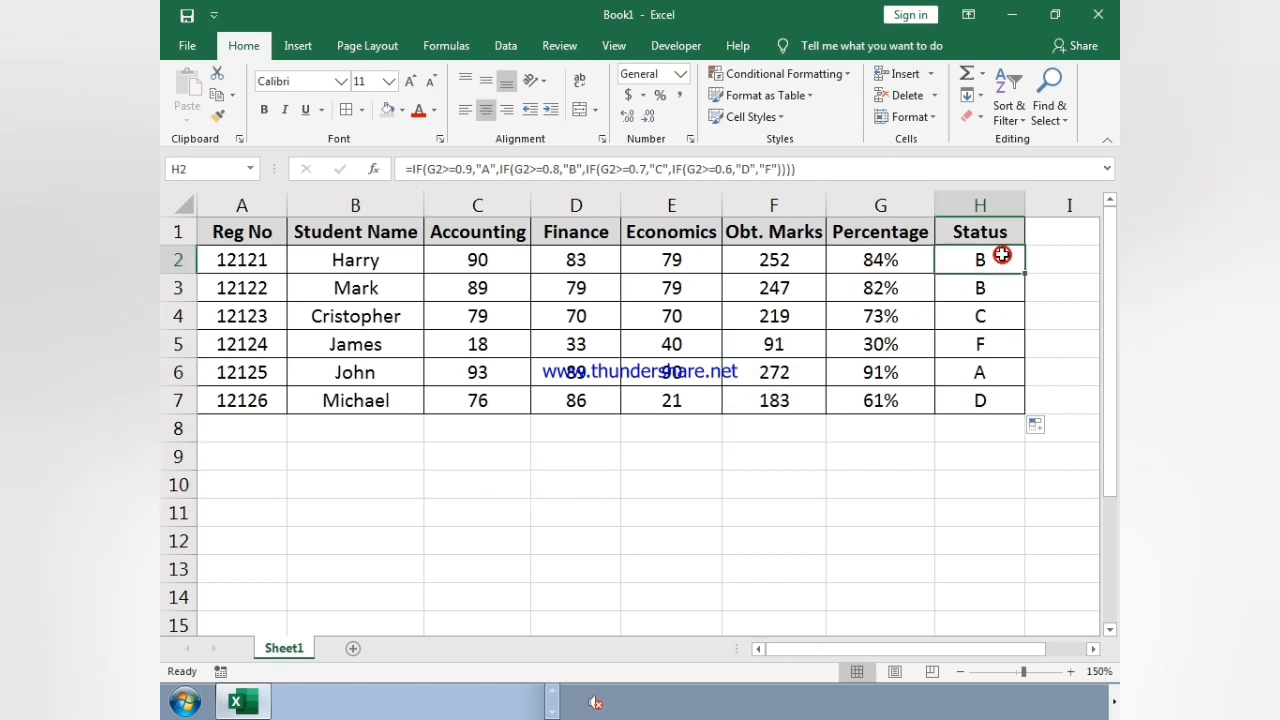
{"action": "left_click", "coordinate": [814, 168]}
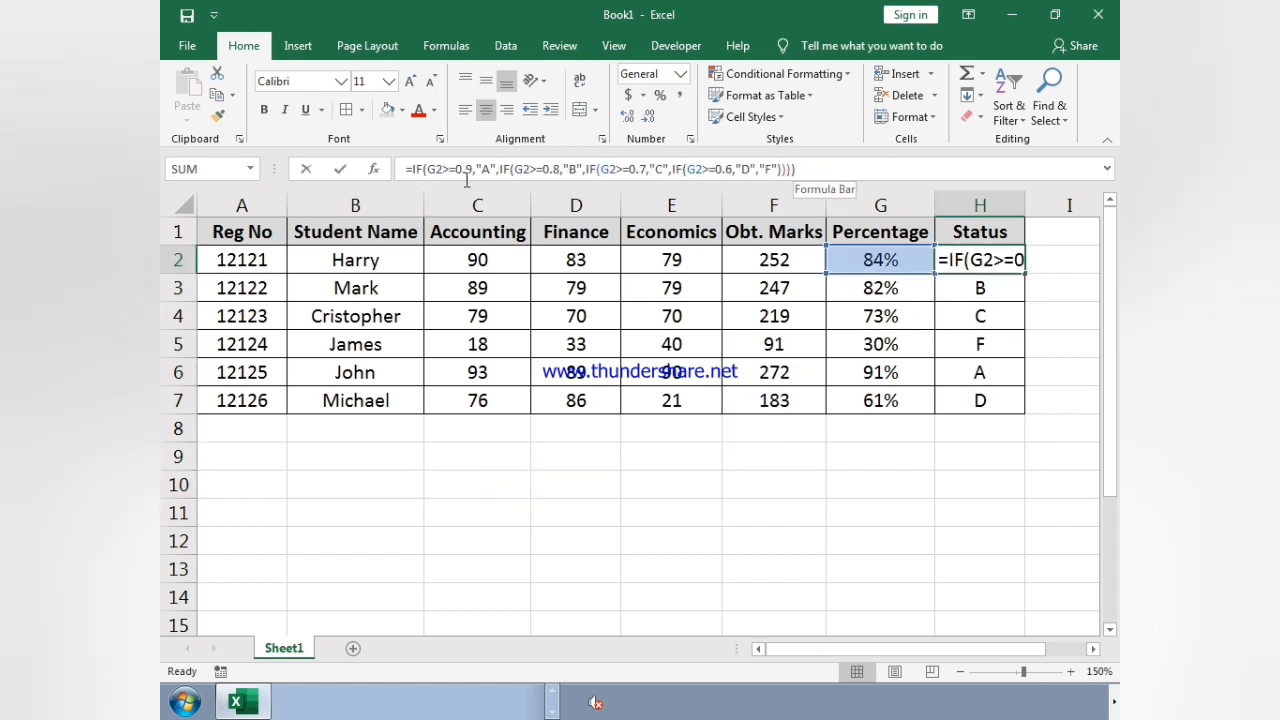
{"action": "key", "text": "ctrl+a"}
{"action": "key", "text": "ctrl+c"}
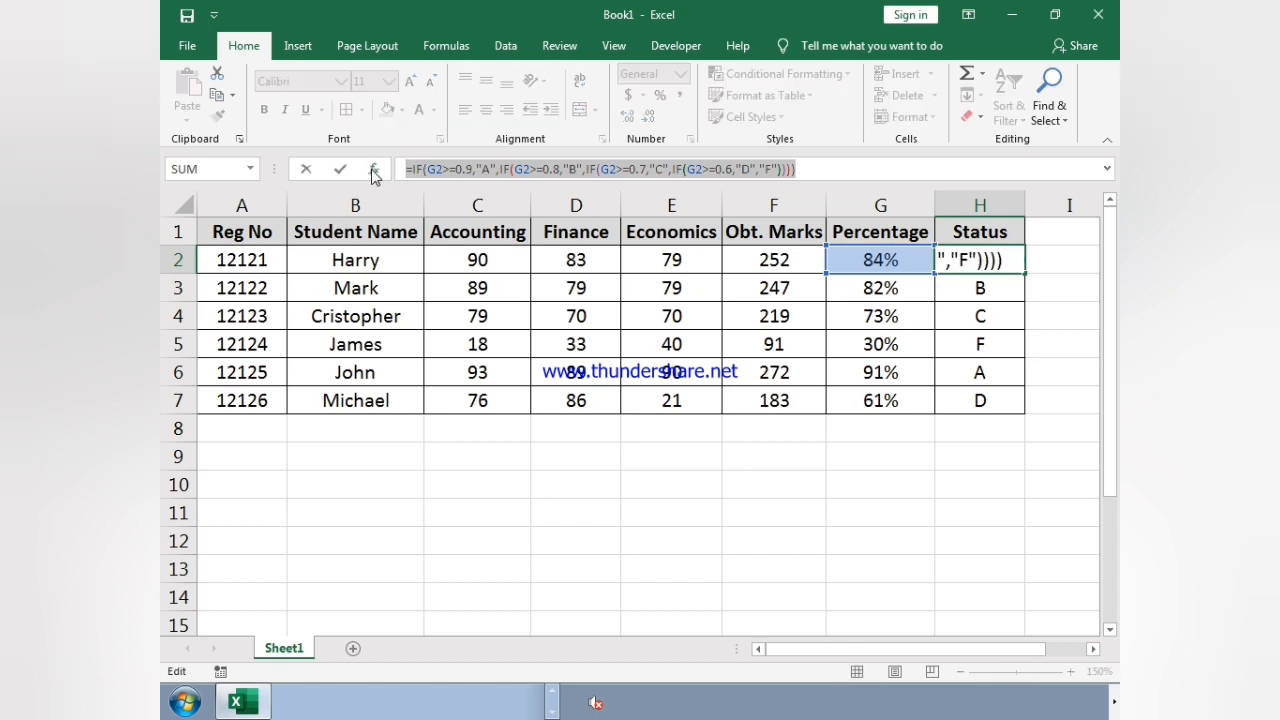
{"action": "key", "text": "Escape"}
{"action": "left_click", "coordinate": [508, 484]}
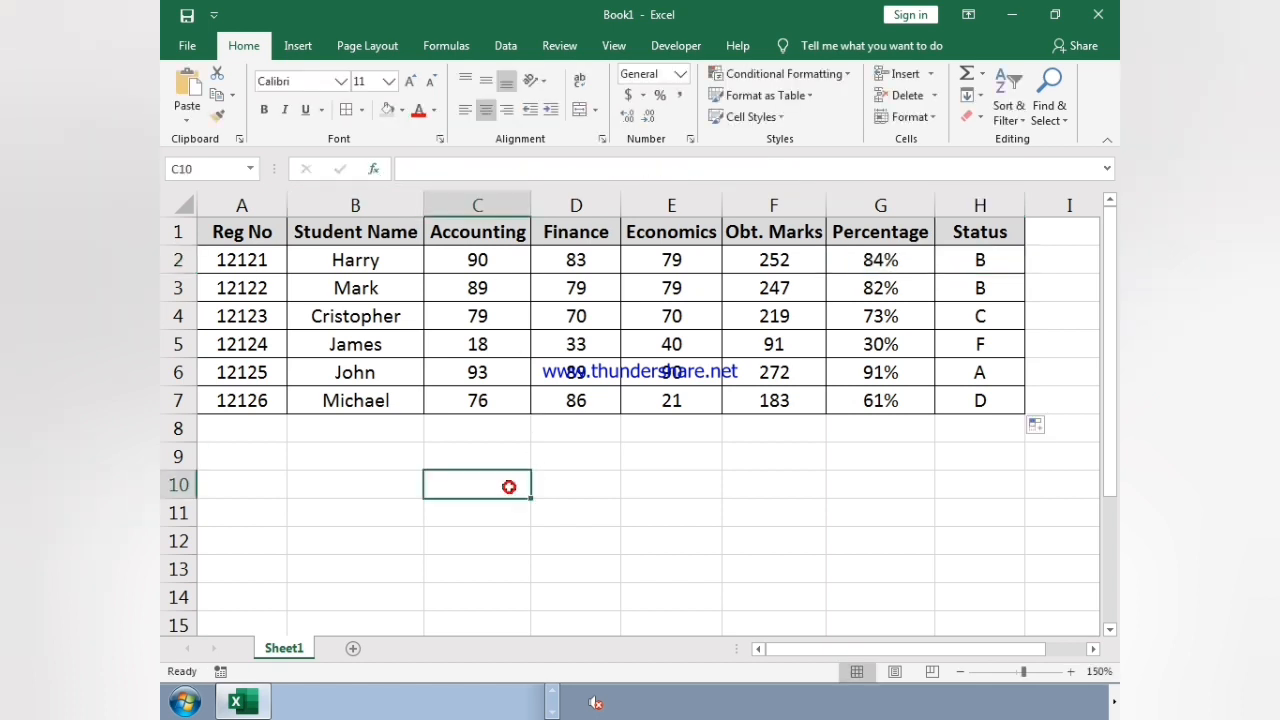
{"action": "type", "text": "'"}
{"action": "key", "text": "ctrl+v"}
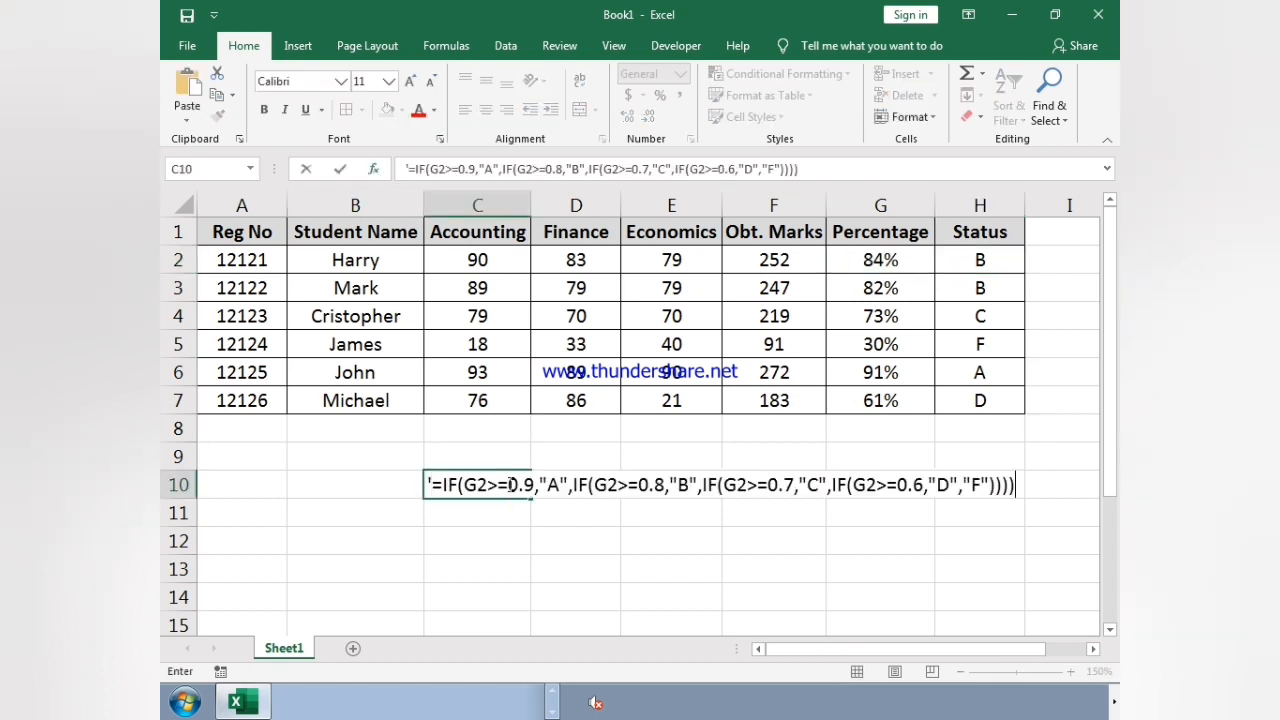
{"action": "key", "text": "Return"}
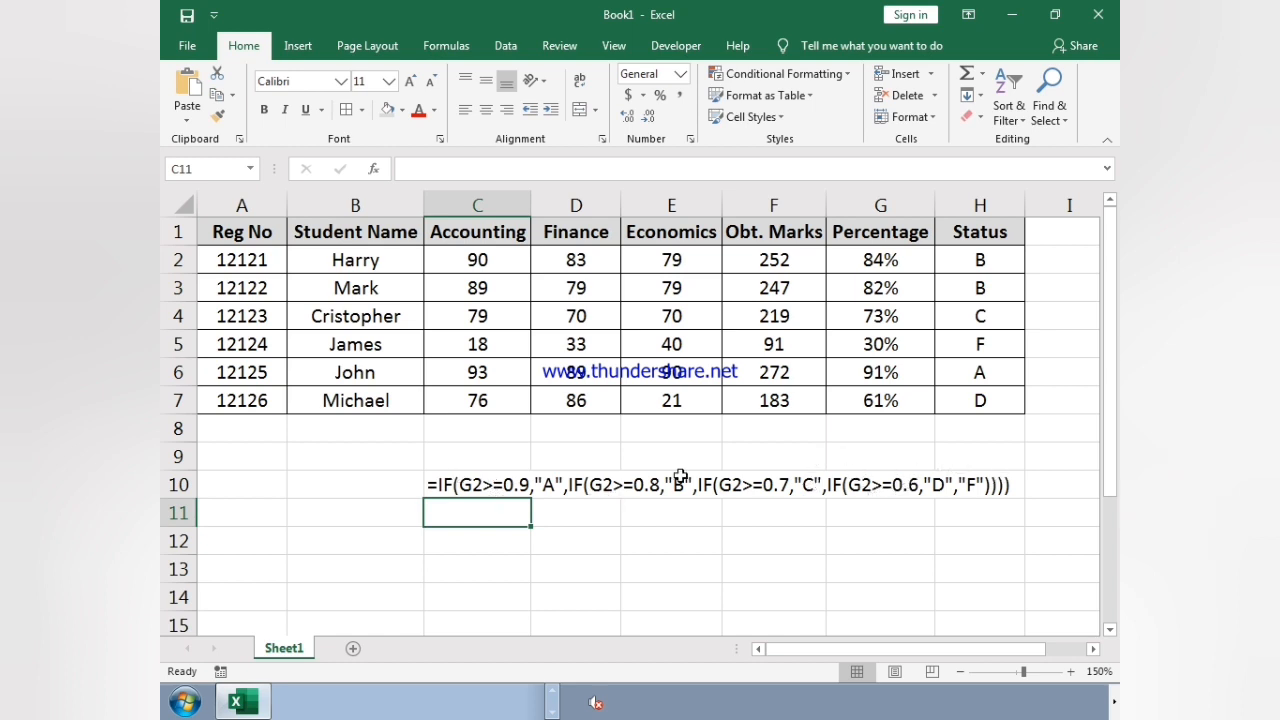
Italicize the formula text in C10.
{"action": "left_click", "coordinate": [782, 543]}
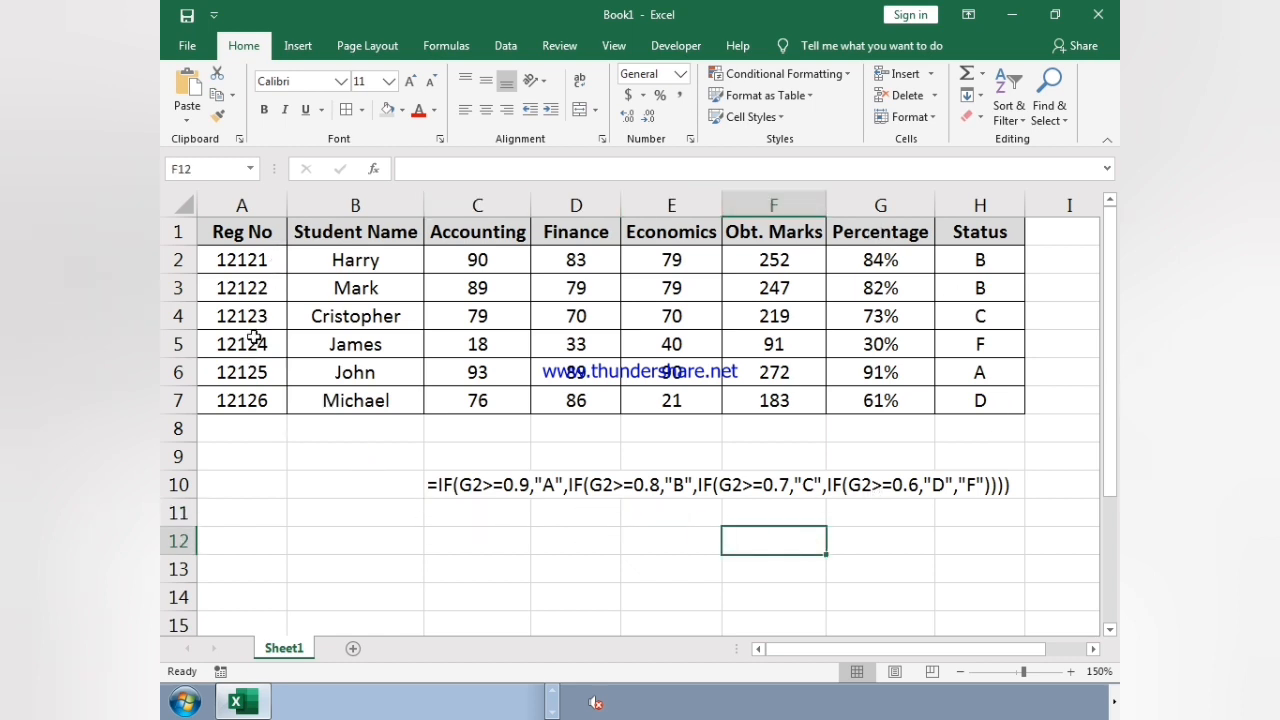
{"action": "left_click", "coordinate": [440, 486]}
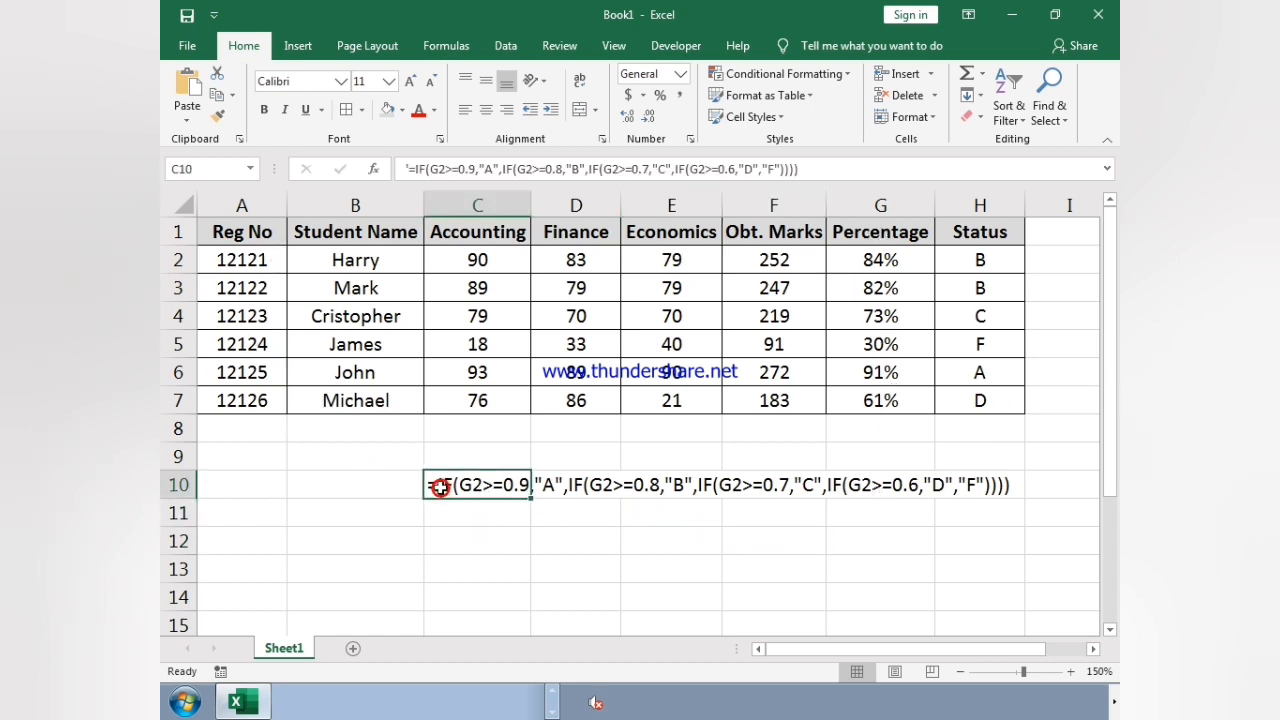
{"action": "left_click", "coordinate": [286, 110]}
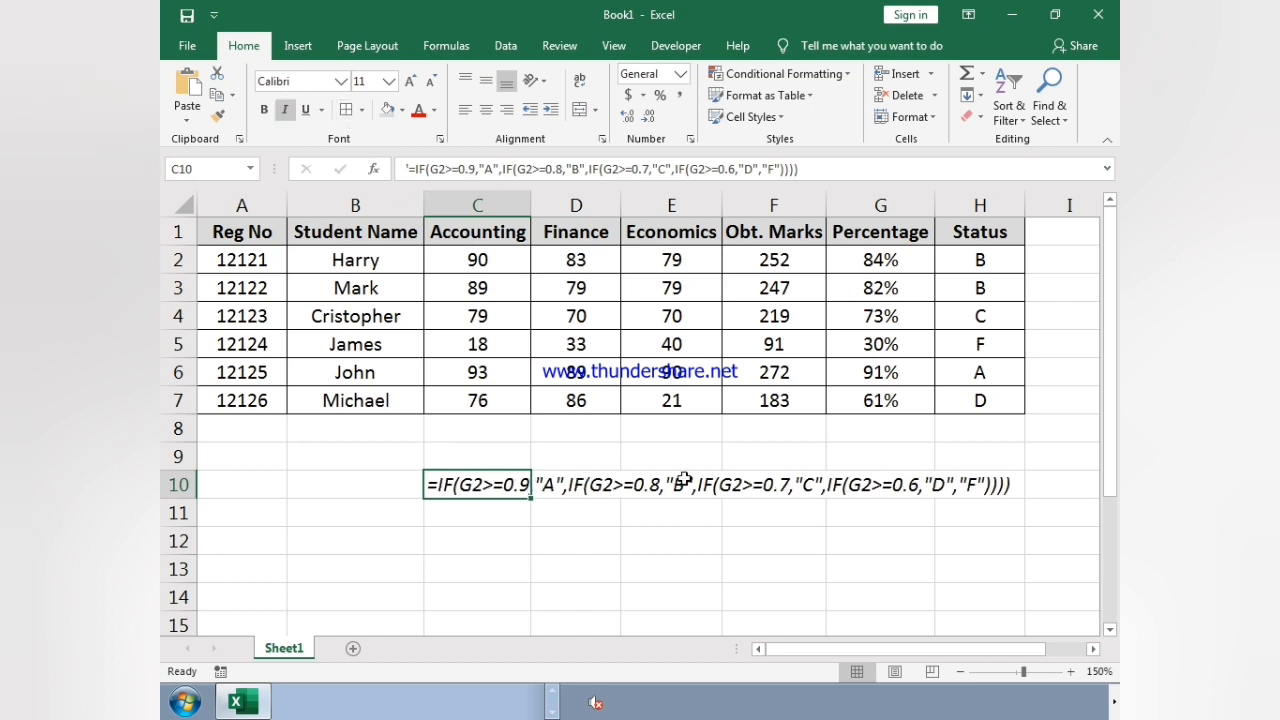
{"action": "left_click", "coordinate": [705, 586]}
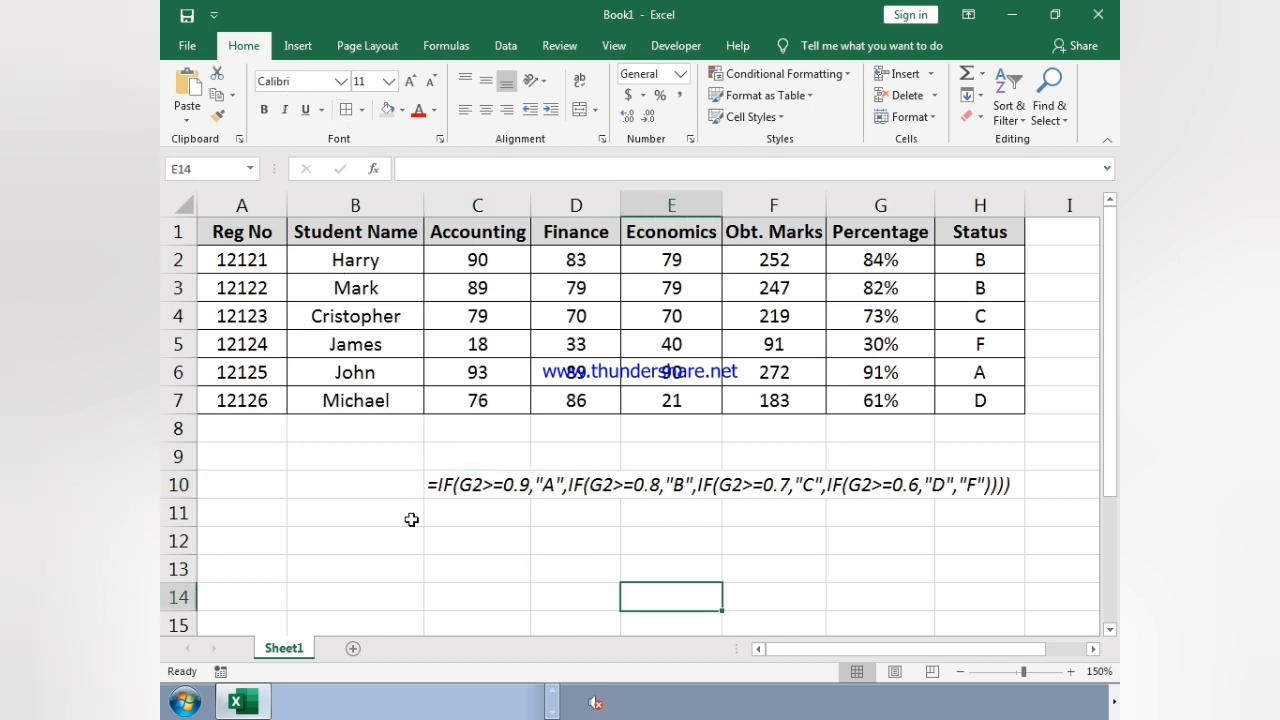
{"action": "left_click", "coordinate": [808, 575]}
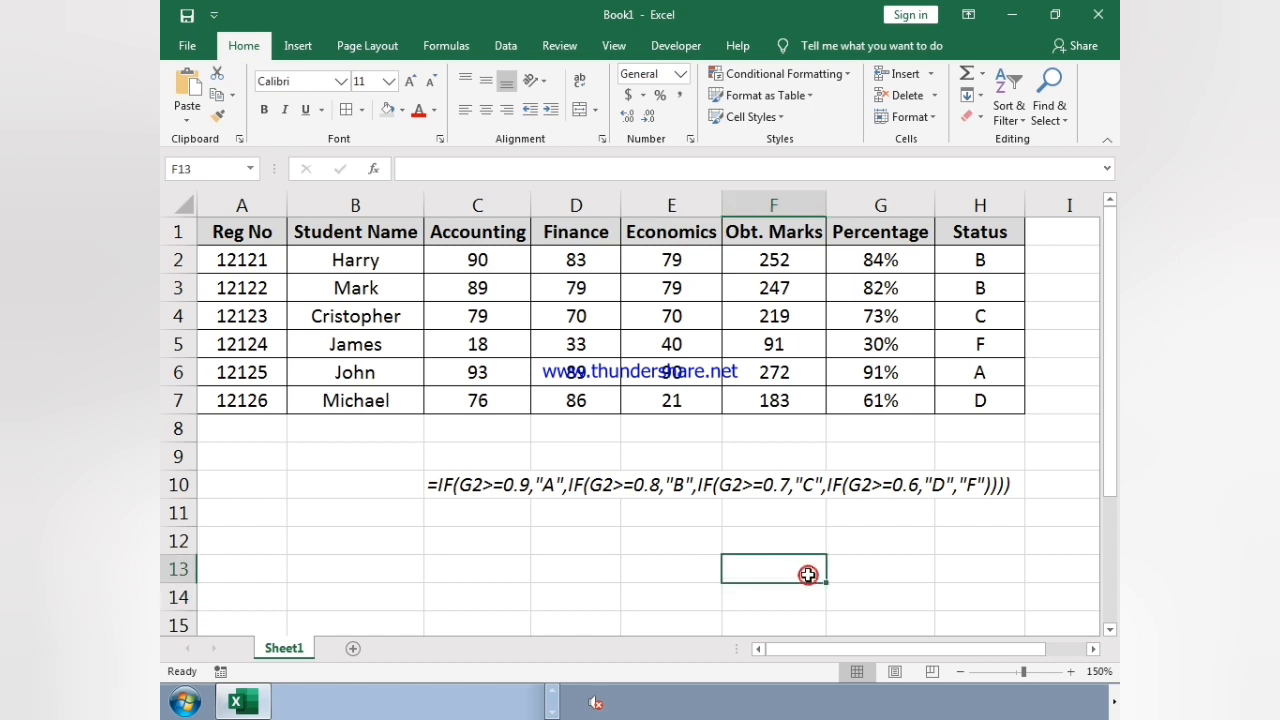